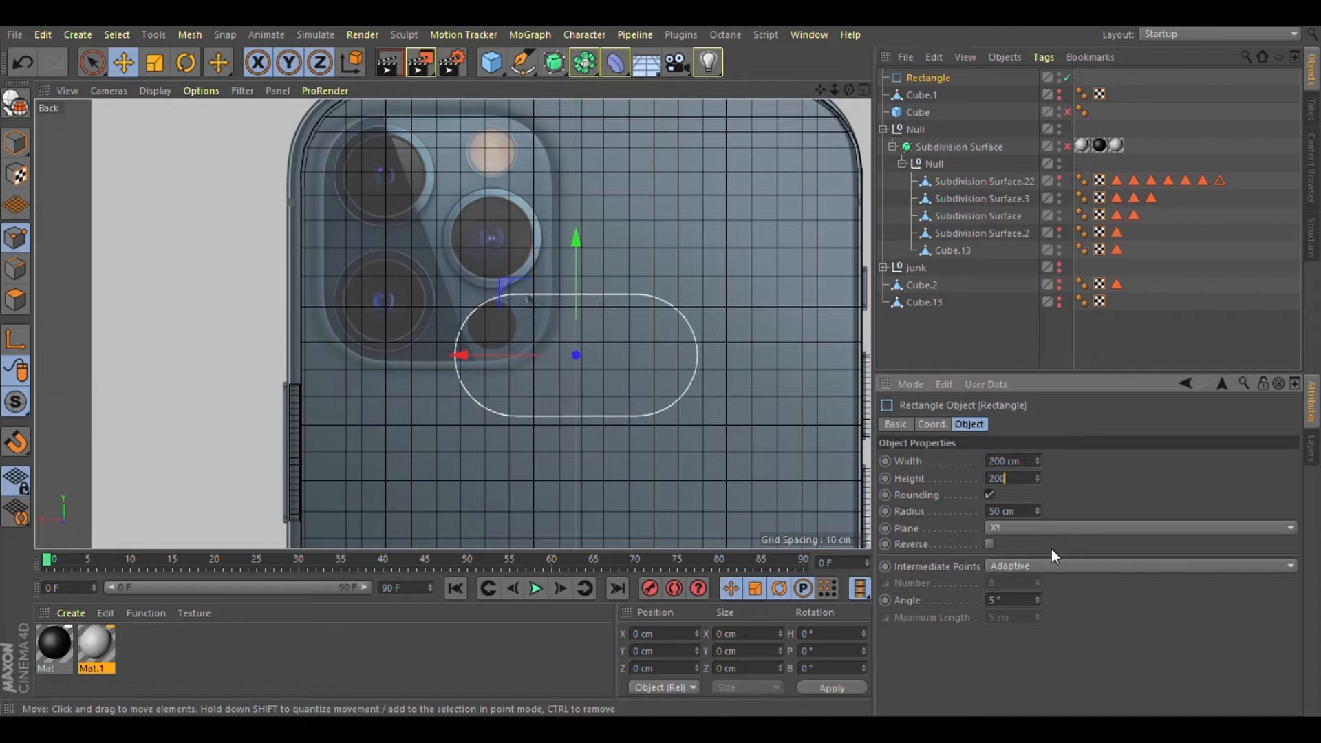
# Step: Move the 200 cm rounded rectangle spline over the phone's camera bump in the back view
pyautogui.moveTo(576, 354); pyautogui.dragTo(447, 199)
pyautogui.scroll(3, 431, 179)
pyautogui.moveTo(494, 488); pyautogui.dragTo(505, 493)
pyautogui.scroll(-4, 526, 476)
pyautogui.scroll(4, 525, 476)
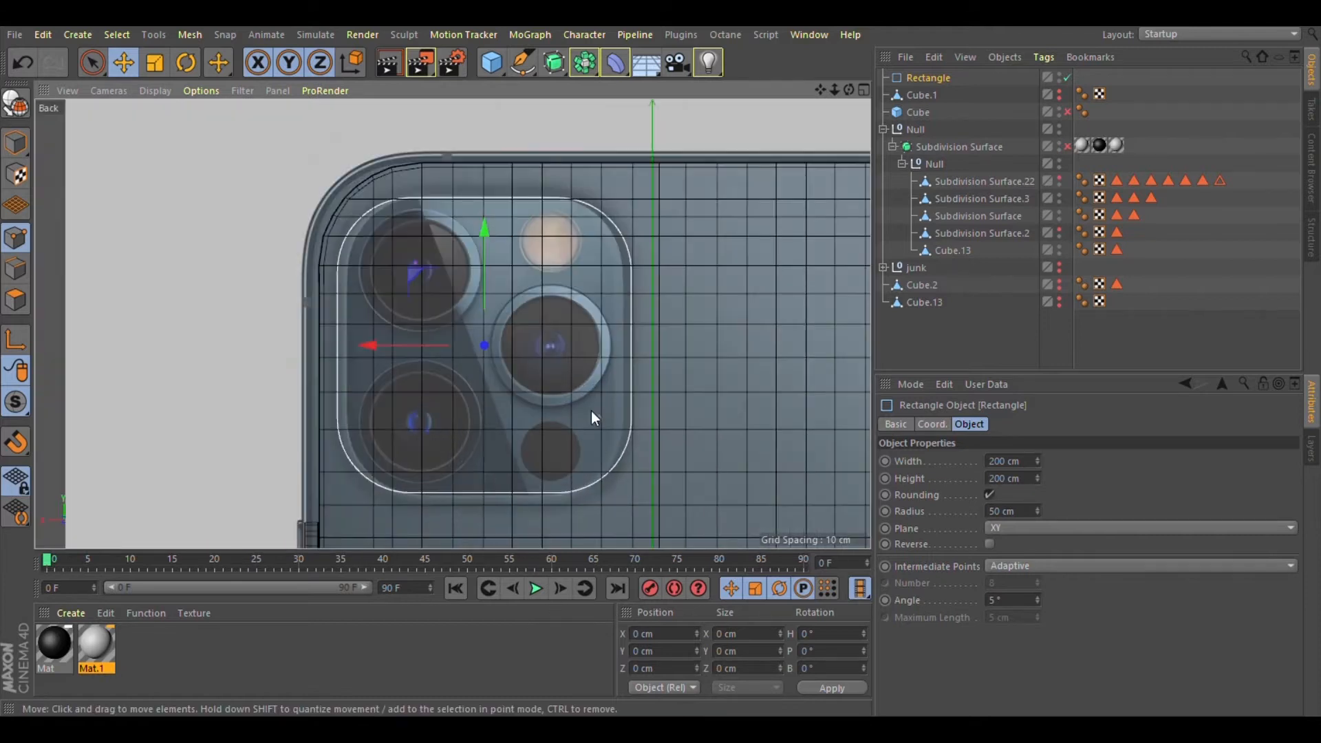
# Step: Try to scale the rectangle spline slightly to match the camera bump's outline, and undo it
pyautogui.press('t')
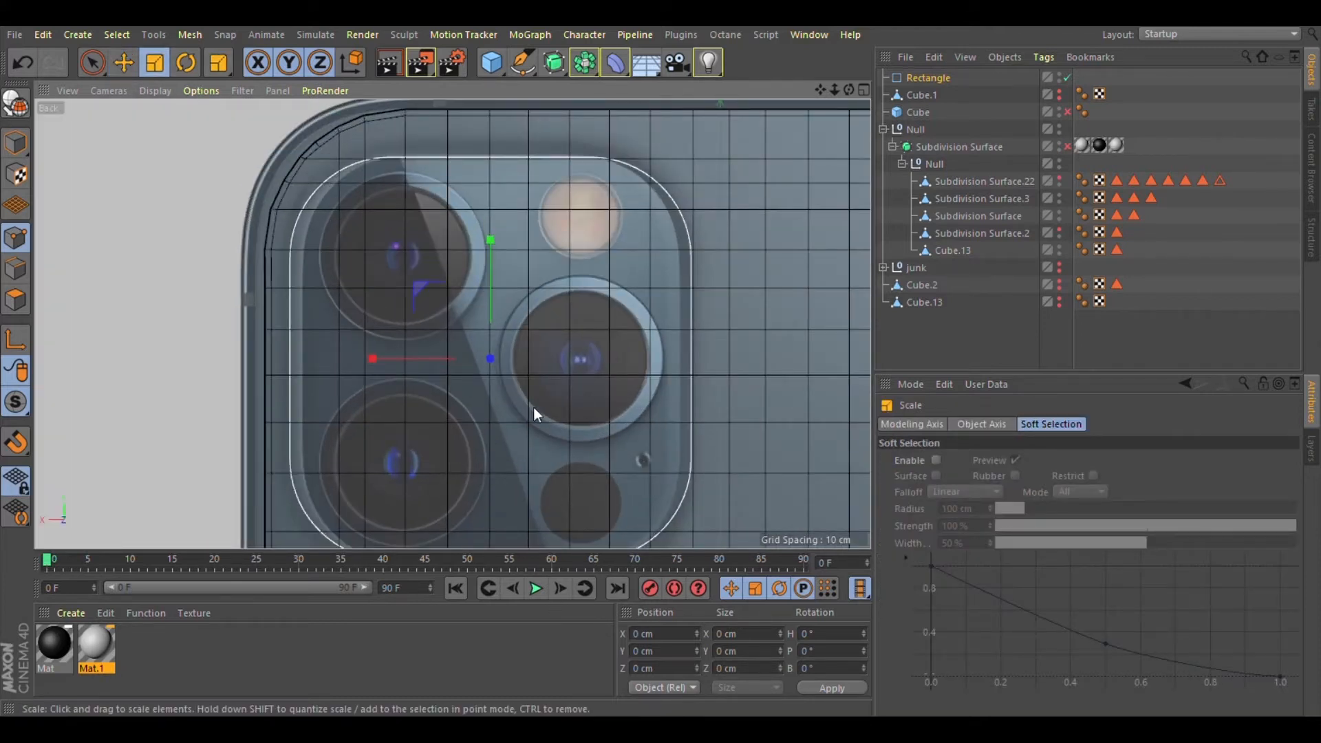
pyautogui.moveTo(611, 293); pyautogui.dragTo(612, 285)
pyautogui.scroll(-3, 686, 501)
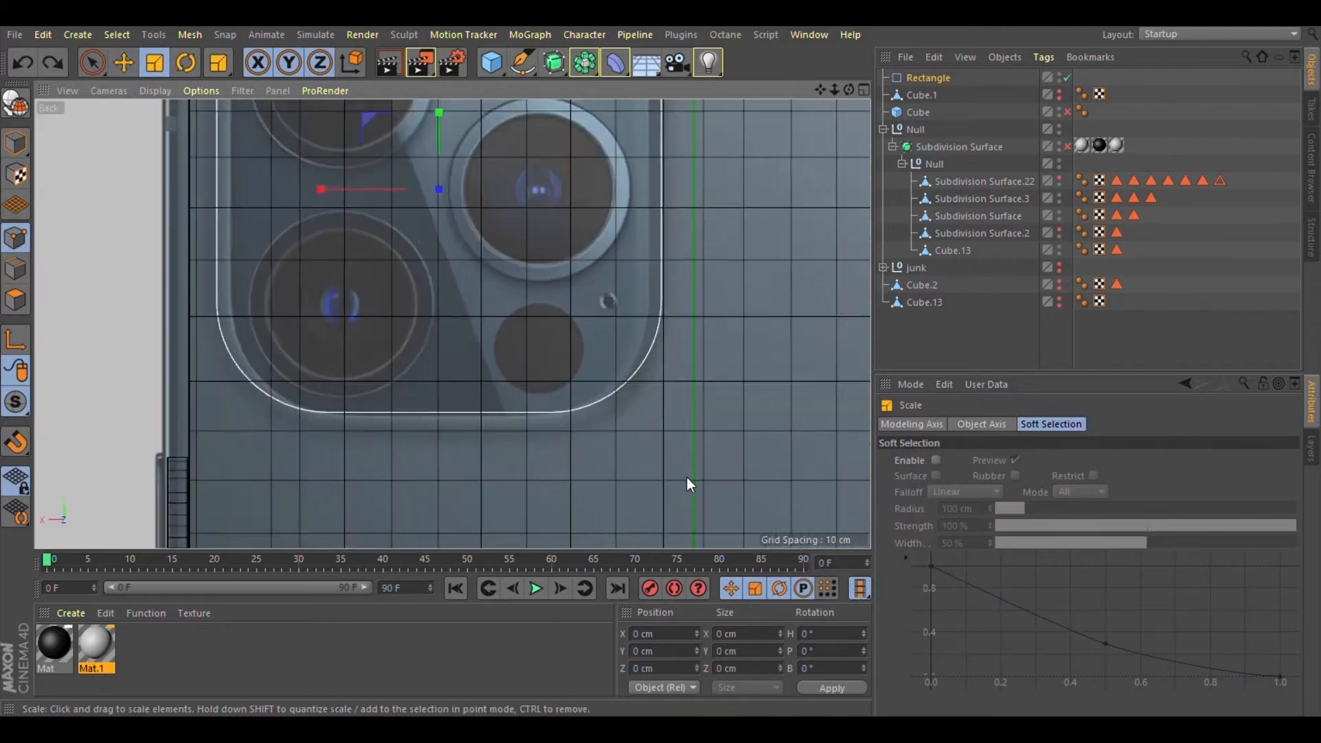
pyautogui.scroll(5, 585, 440)
# Step: Fine-tune the rectangle spline's position around the camera bump, to about X 114.5 cm and Y 353.6 cm
pyautogui.press('e')
pyautogui.scroll(2, 574, 200)
pyautogui.moveTo(571, 565); pyautogui.dragTo(568, 557)
pyautogui.scroll(-5, 572, 555)
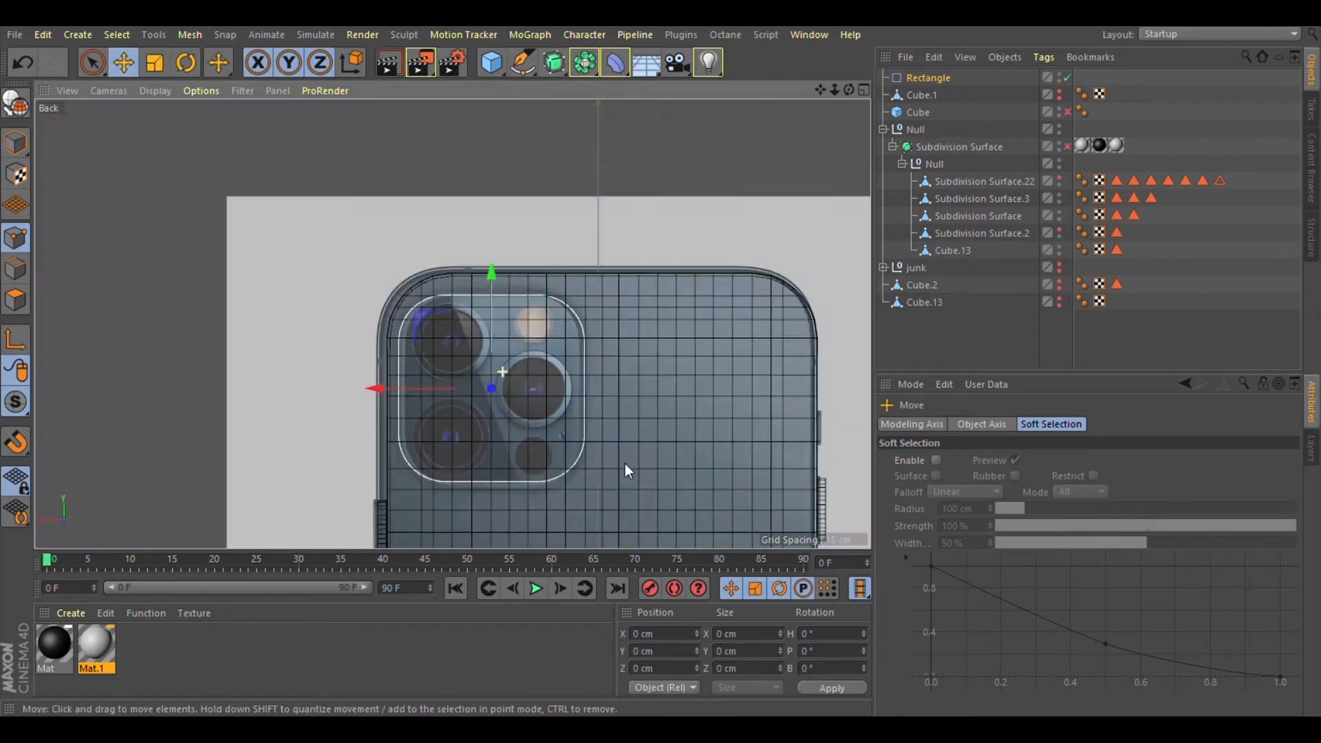
pyautogui.scroll(4, 598, 597)
pyautogui.scroll(-1, 672, 616)
pyautogui.moveTo(691, 138); pyautogui.dragTo(690, 134)
pyautogui.scroll(-3, 641, 445)
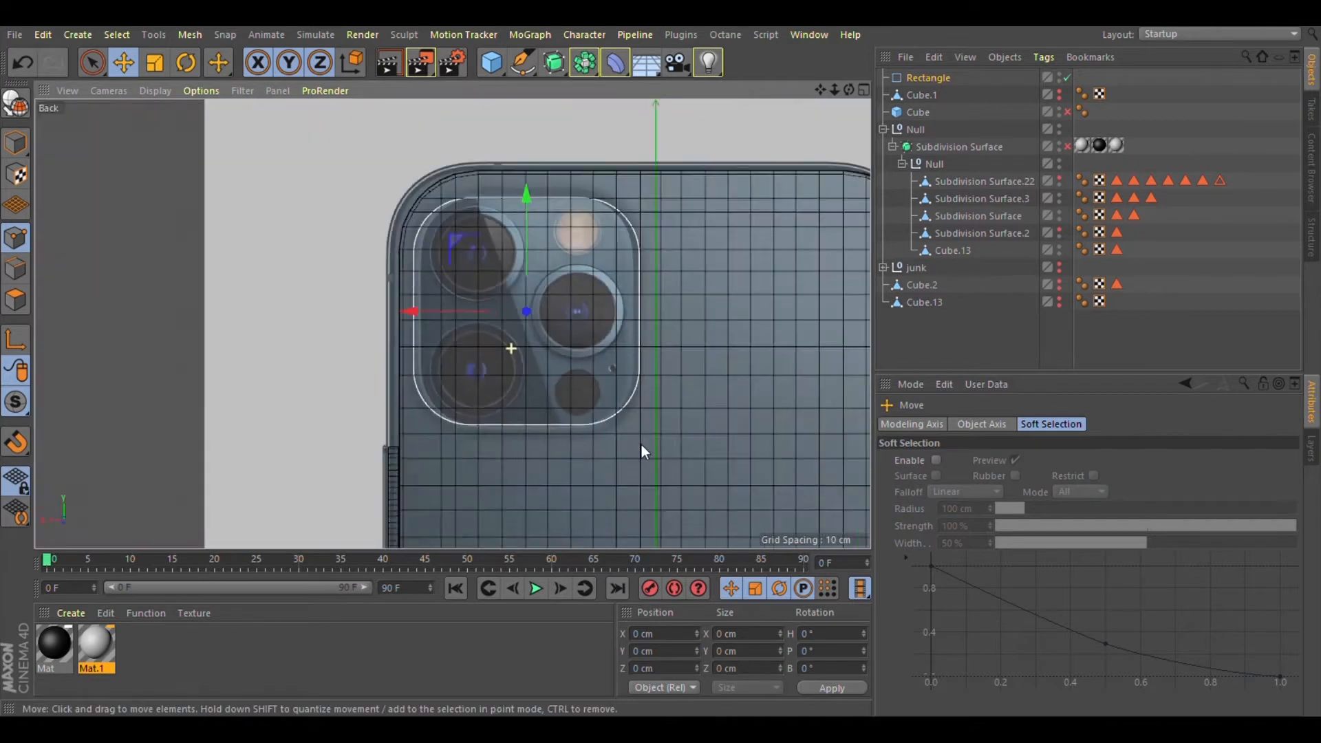
# Step: Make the rectangle an editable spline and stretch it vertically to about 214.6 cm to fit the camera bump
pyautogui.scroll(2, 641, 445)
pyautogui.press('c')
pyautogui.click(155, 63)
pyautogui.scroll(-4, 555, 304)
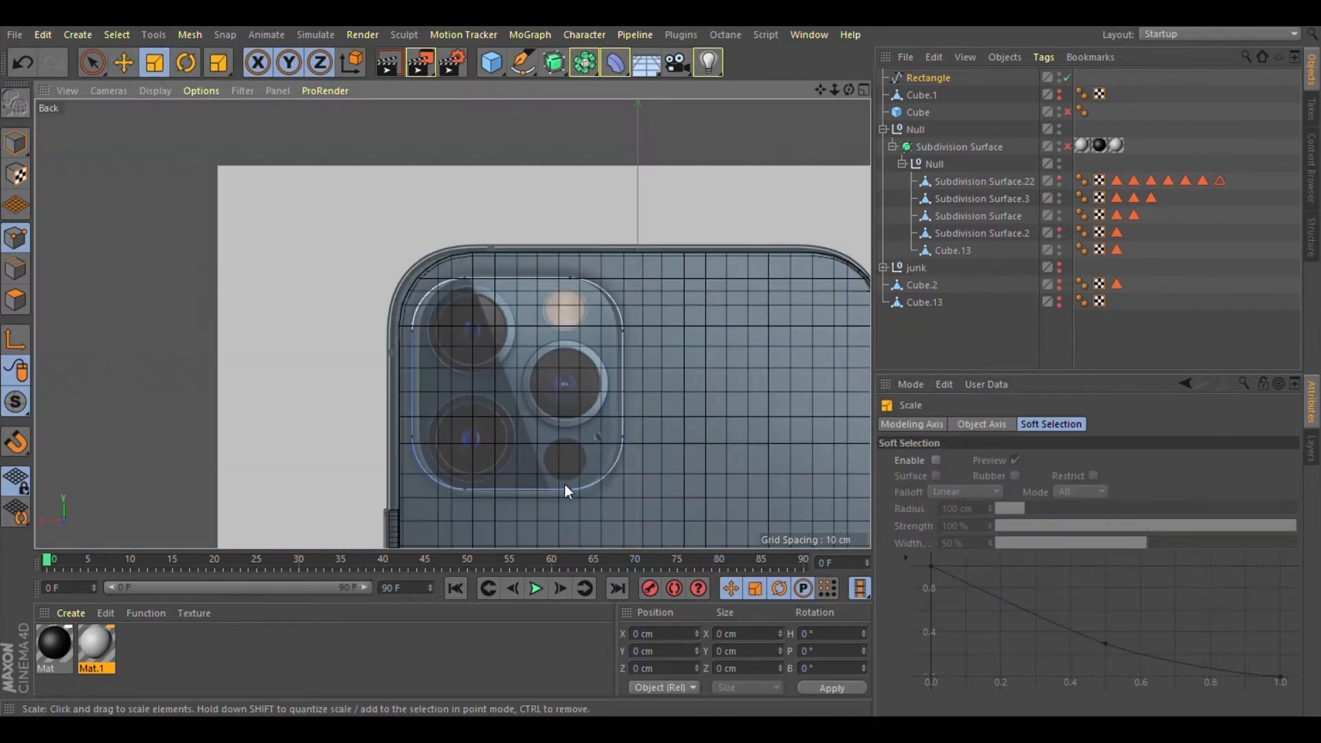
pyautogui.click(16, 144)
pyautogui.scroll(4, 531, 255)
pyautogui.moveTo(635, 472); pyautogui.dragTo(633, 468)
pyautogui.scroll(5, 722, 309)
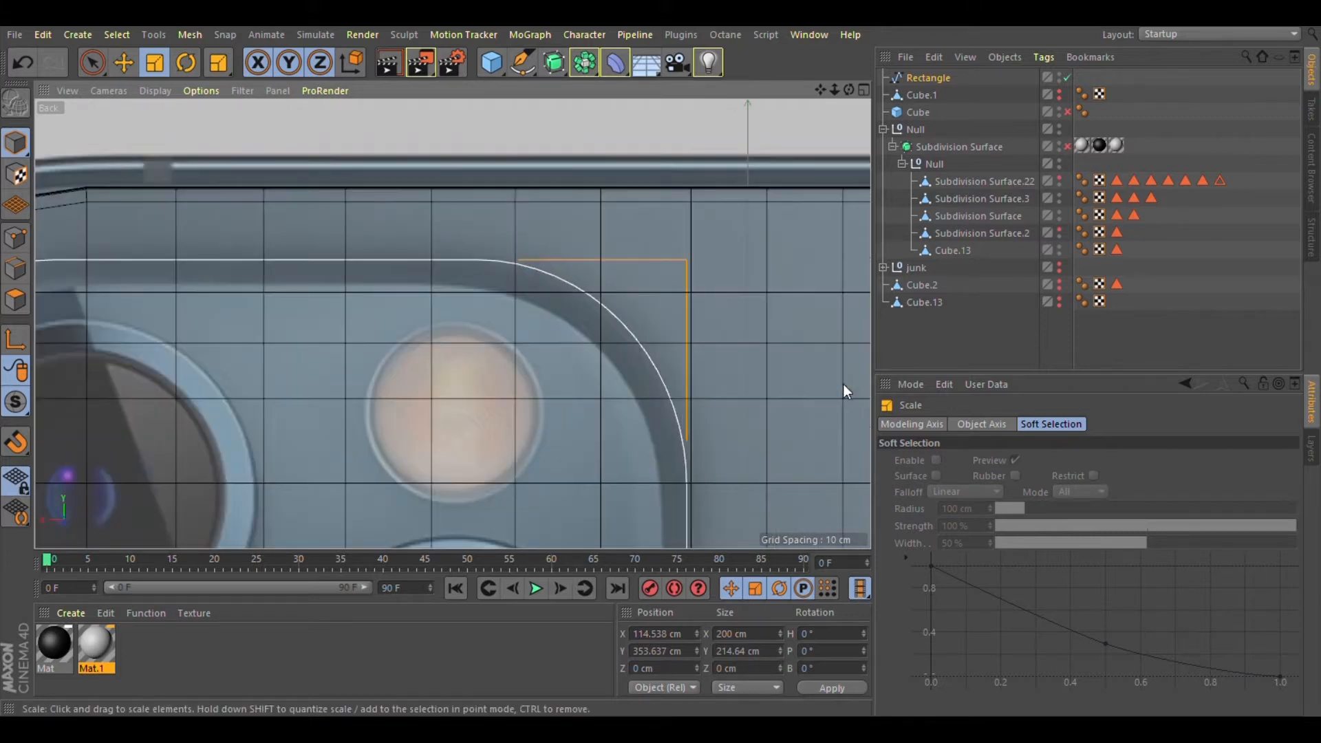
# Step: Try to stretch the rectangle spline slightly taller, and undo that scaling
pyautogui.scroll(-7, 661, 248)
pyautogui.scroll(4, 624, 527)
pyautogui.scroll(-5, 565, 506)
pyautogui.scroll(5, 464, 298)
pyautogui.scroll(-2, 723, 392)
pyautogui.scroll(2, 796, 436)
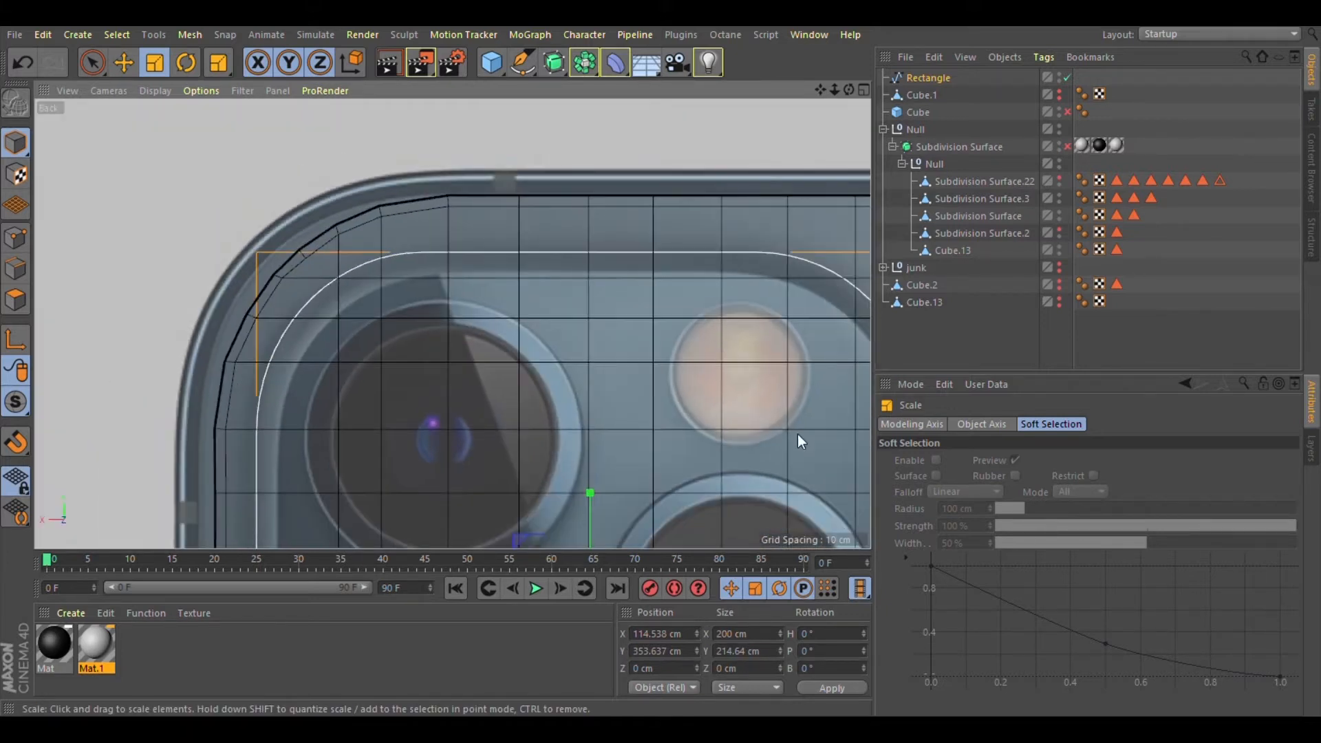
pyautogui.moveTo(588, 493); pyautogui.dragTo(588, 484)
pyautogui.scroll(-5, 642, 282)
pyautogui.scroll(5, 782, 287)
pyautogui.hotkey('ctrl', 'z')
pyautogui.scroll(-5, 781, 293)
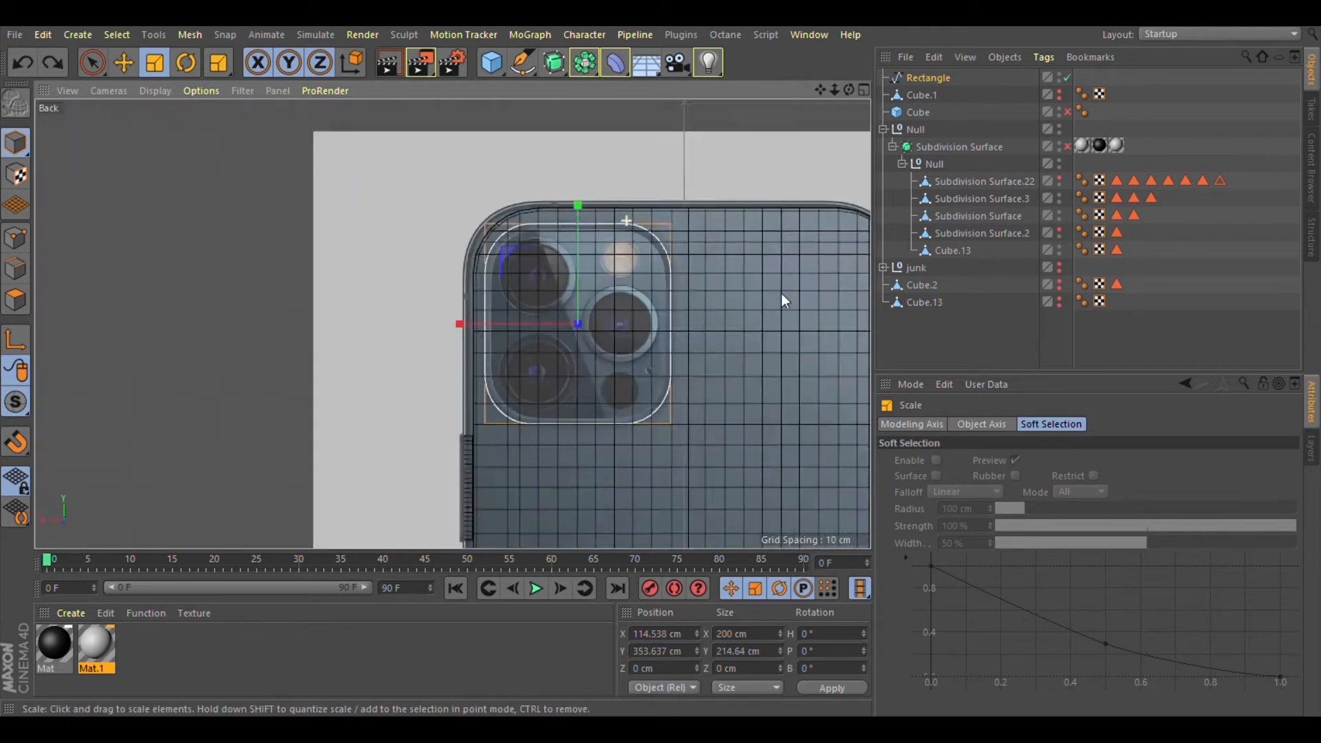
# Step: Examine how closely the rectangle spline follows the edges and corners of the camera bump
pyautogui.scroll(6, 782, 293)
pyautogui.scroll(-3, 819, 183)
pyautogui.scroll(2, 692, 144)
pyautogui.scroll(3, 637, 147)
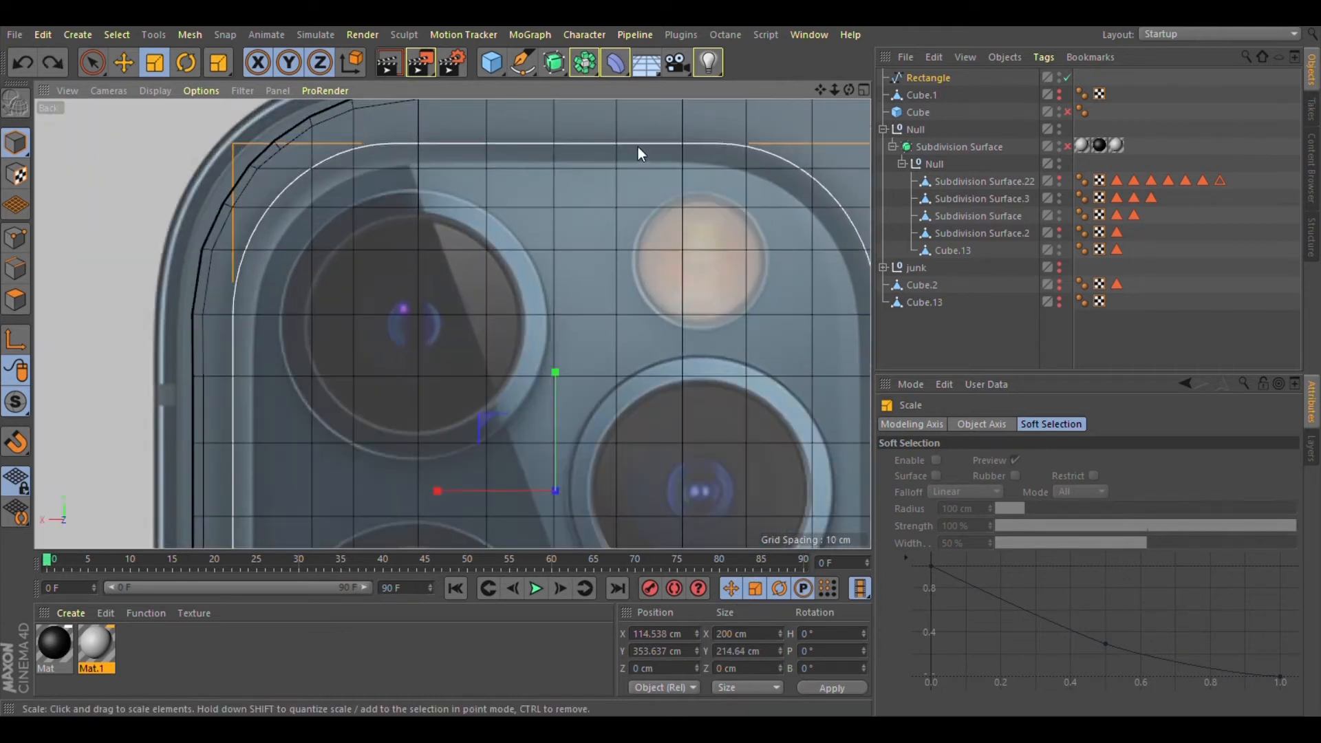
pyautogui.scroll(-1, 638, 146)
pyautogui.scroll(-1, 688, 419)
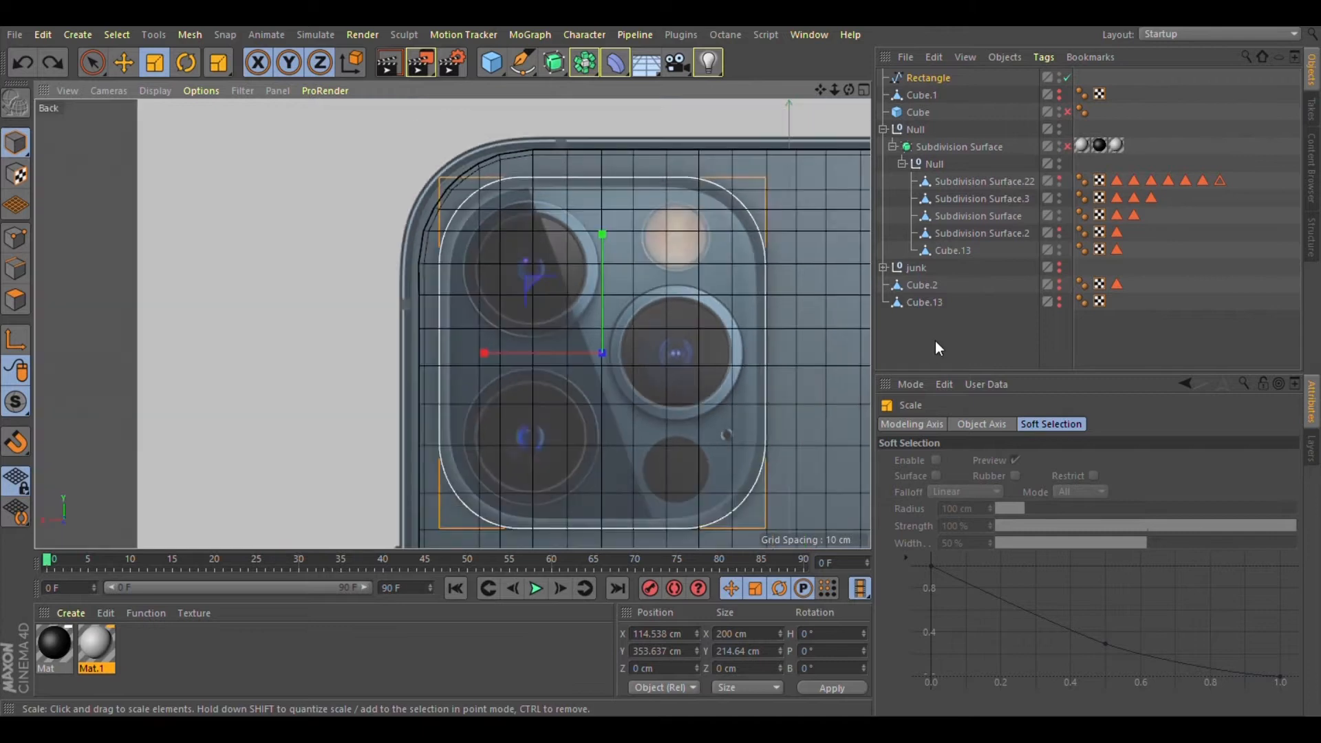
pyautogui.scroll(1, 783, 407)
pyautogui.scroll(-1, 464, 216)
pyautogui.scroll(1, 733, 178)
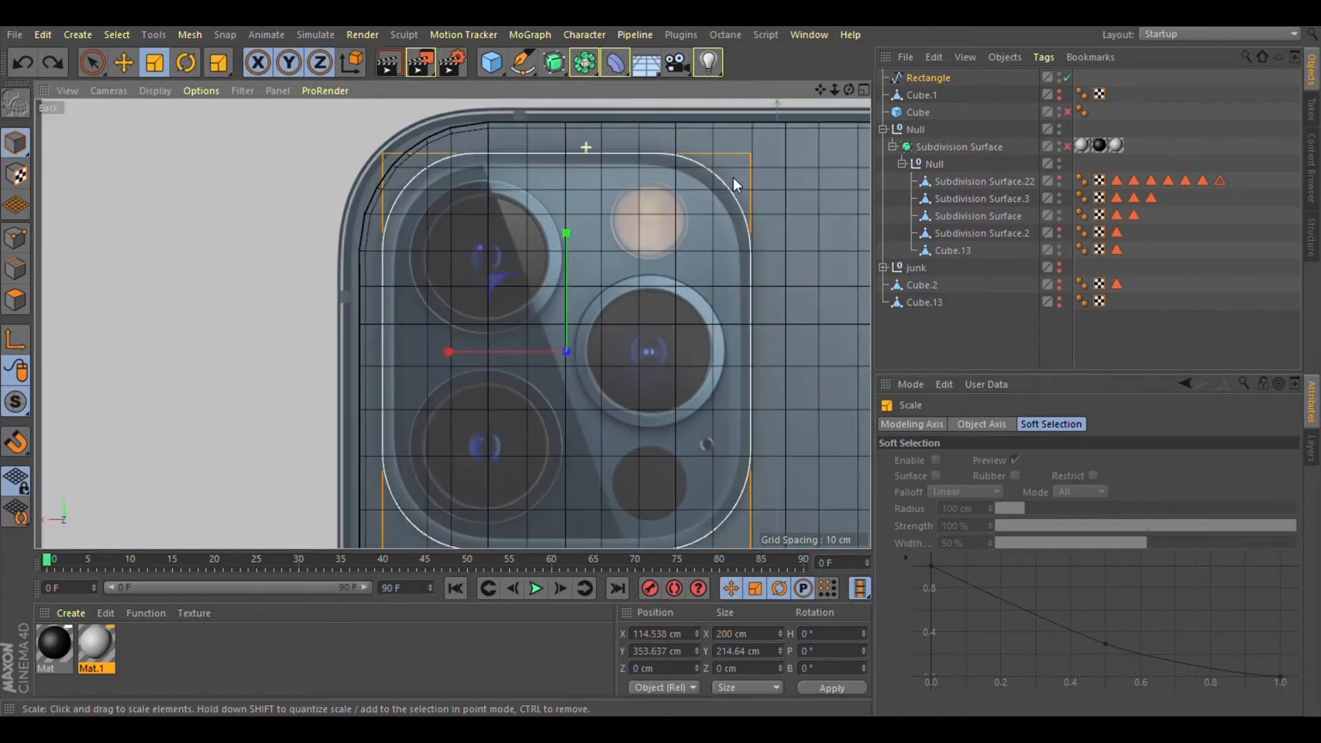
# Step: Select the phone body mesh Cube.13, turn on spline snapping, and switch to moving its individual points
pyautogui.click(791, 385)
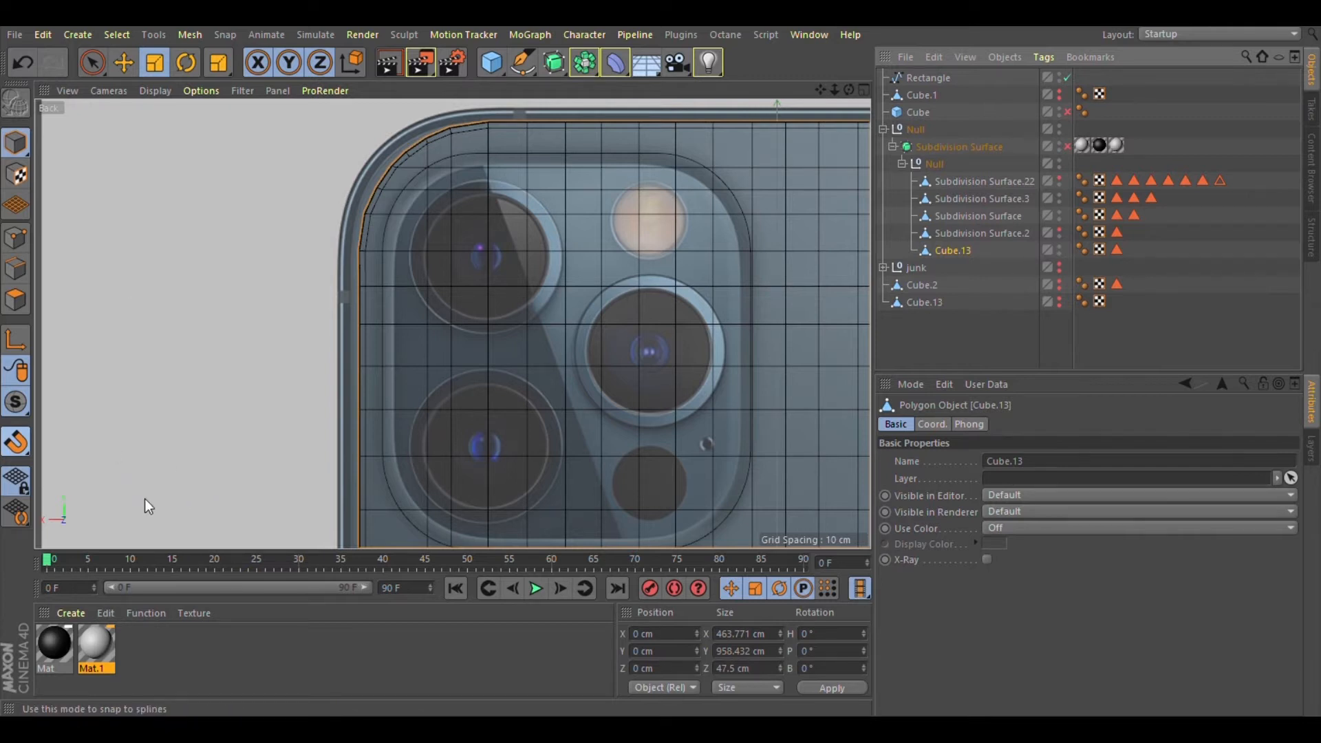
pyautogui.click(15, 237)
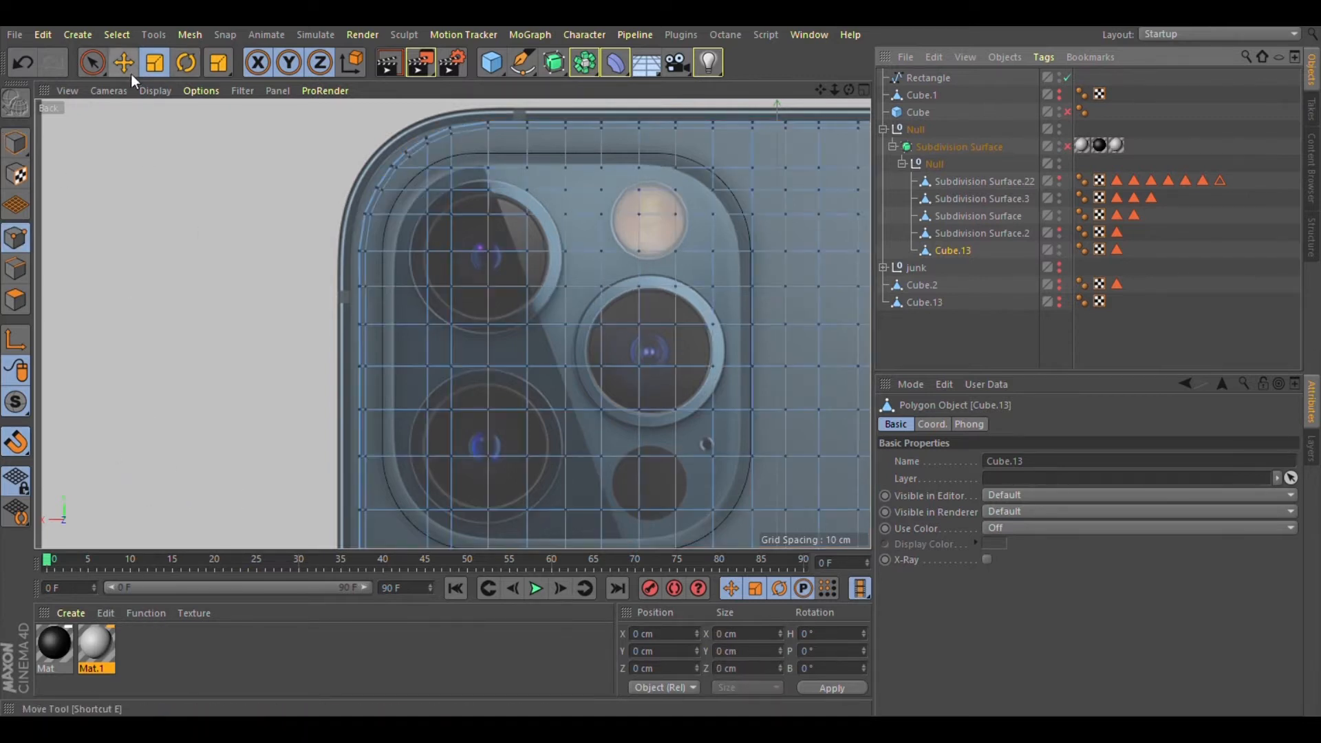
pyautogui.click(123, 61)
pyautogui.scroll(4, 546, 212)
pyautogui.scroll(2, 531, 255)
pyautogui.click(416, 162)
pyautogui.scroll(2, 605, 357)
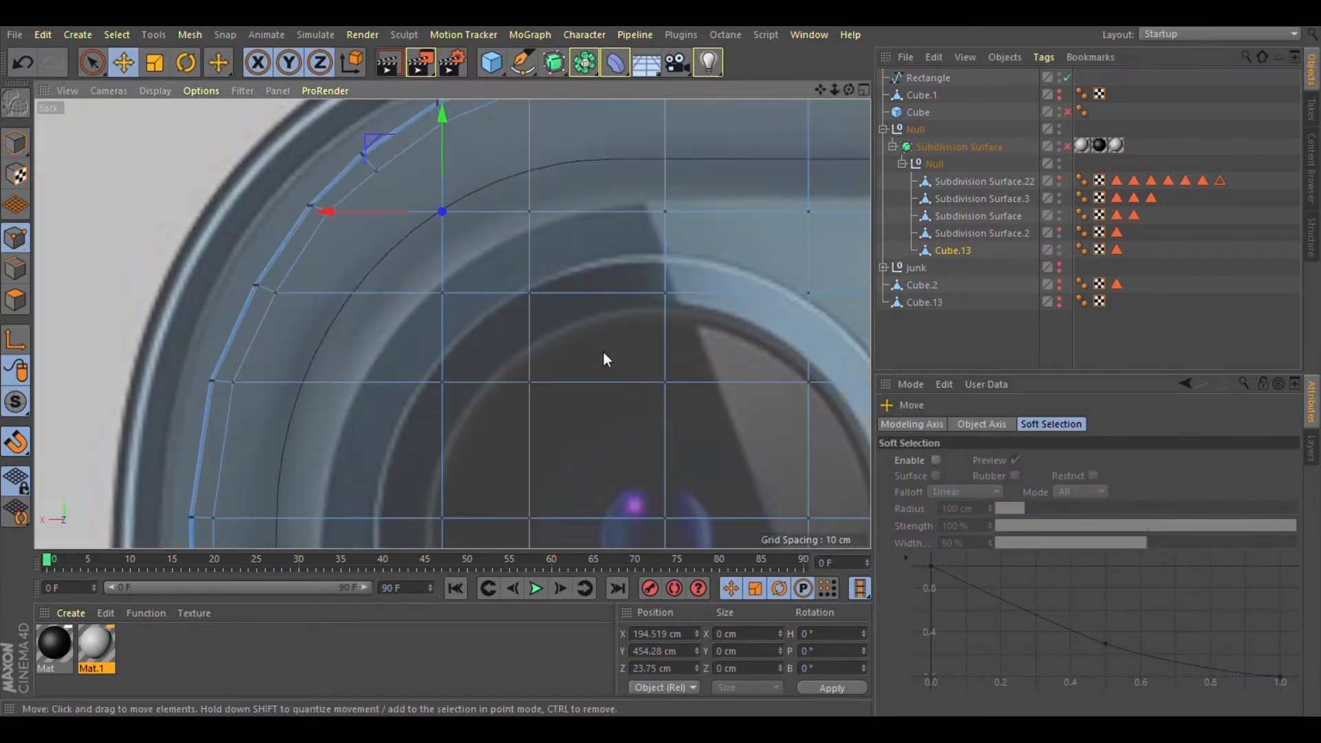
# Step: Move the vertical row of Cube.13 points beside the camera bump's left edge onto the spline, at X about 219 cm
pyautogui.scroll(-5, 523, 218)
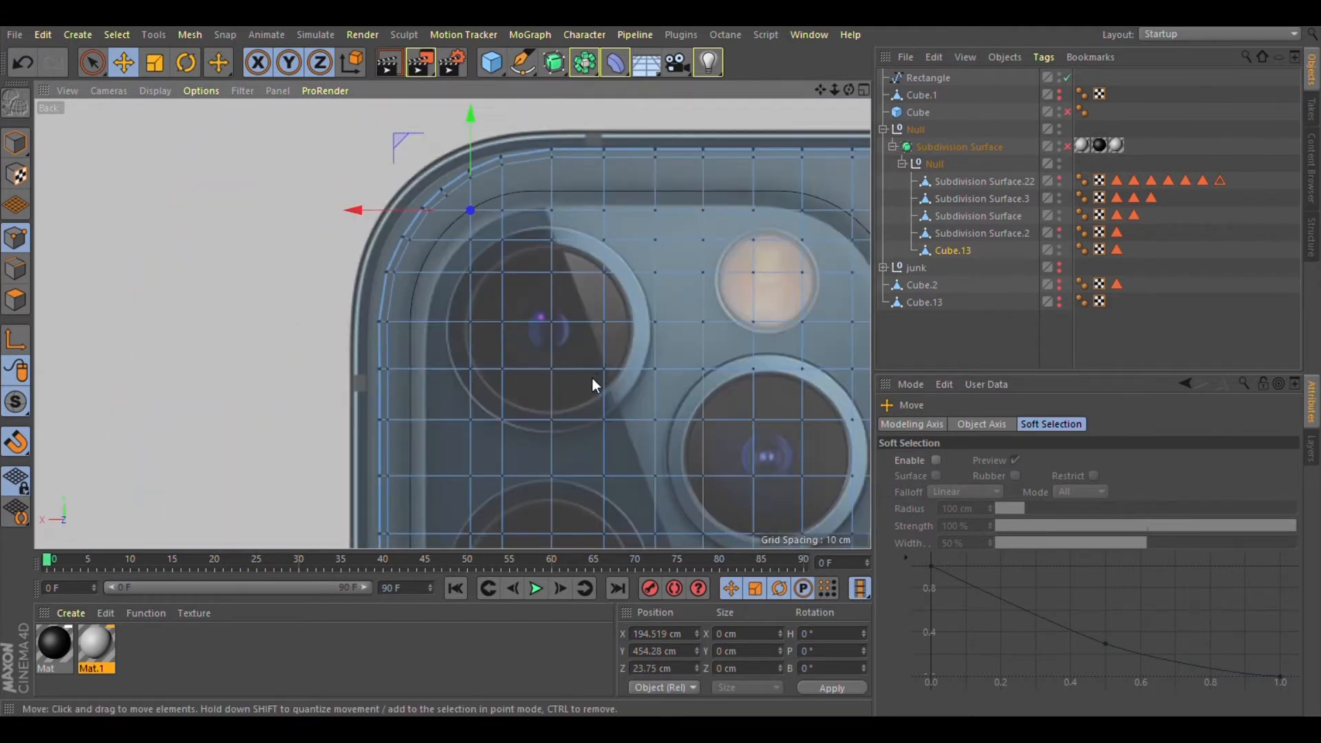
pyautogui.scroll(1, 596, 394)
pyautogui.scroll(-2, 593, 366)
pyautogui.scroll(-3, 596, 362)
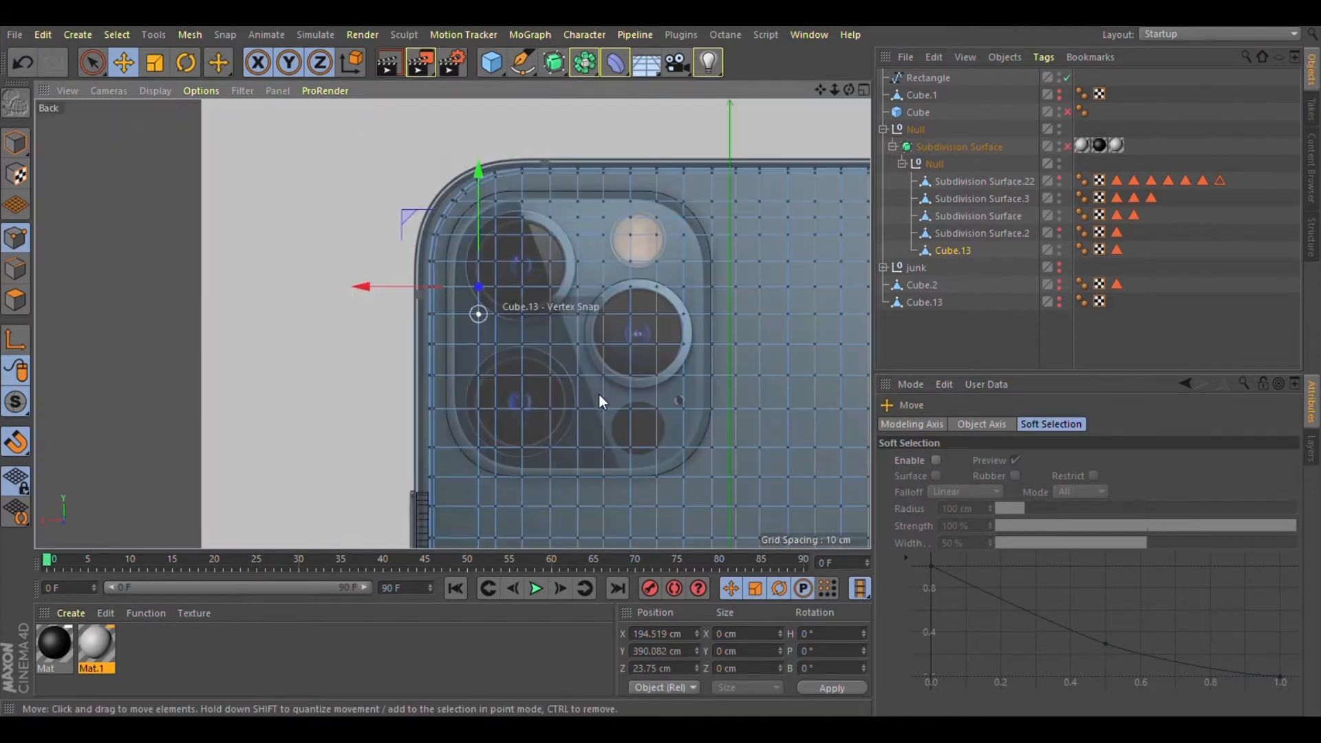
pyautogui.scroll(4, 596, 464)
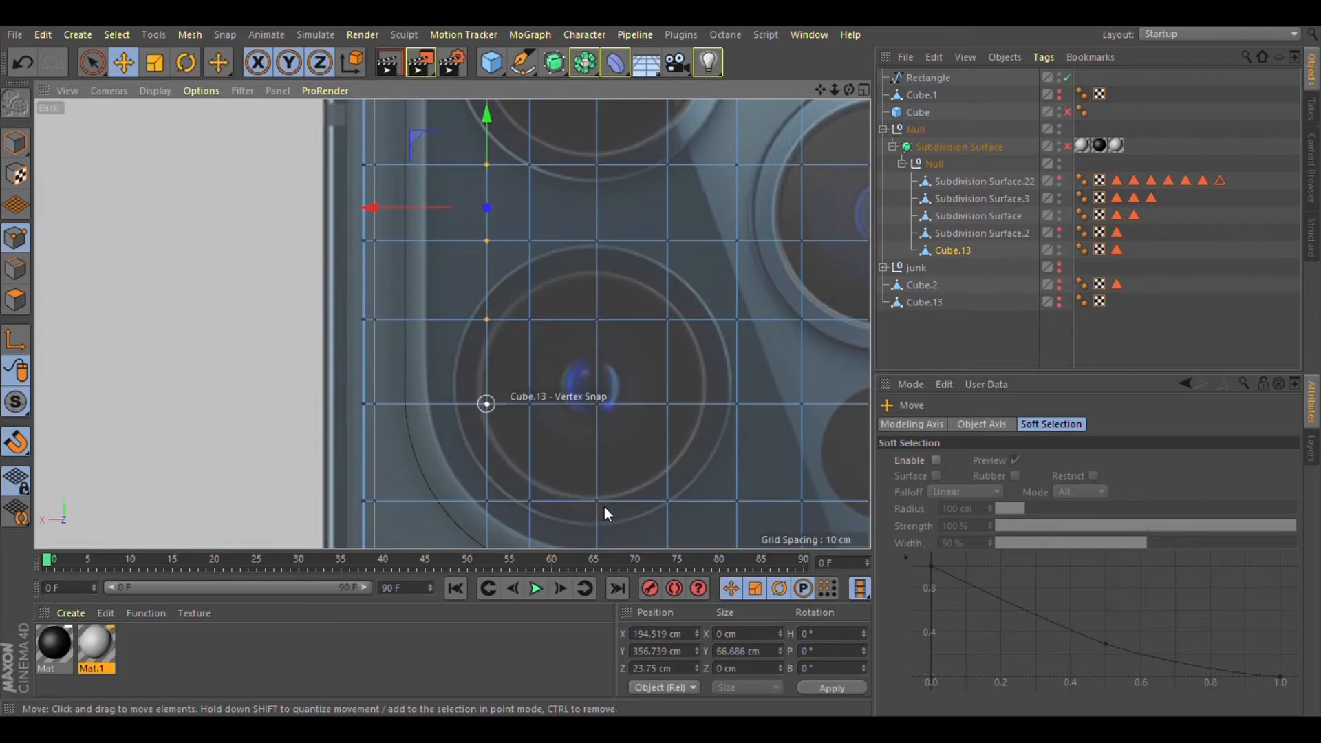
pyautogui.moveTo(496, 311); pyautogui.dragTo(377, 286)
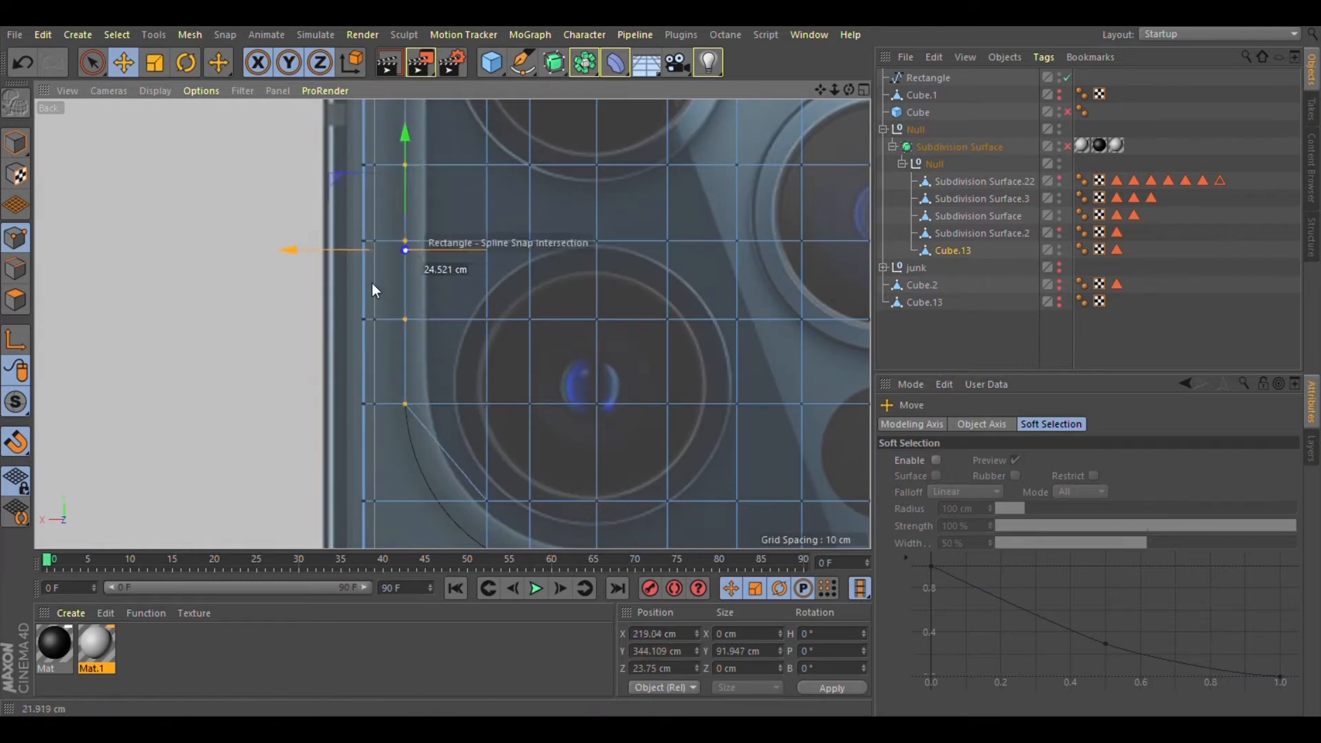
# Step: Select the five mesh points along the camera bump's right edge and snap them to the spline at X about 19 cm
pyautogui.scroll(-3, 498, 174)
pyautogui.scroll(-2, 516, 192)
pyautogui.scroll(-2, 716, 174)
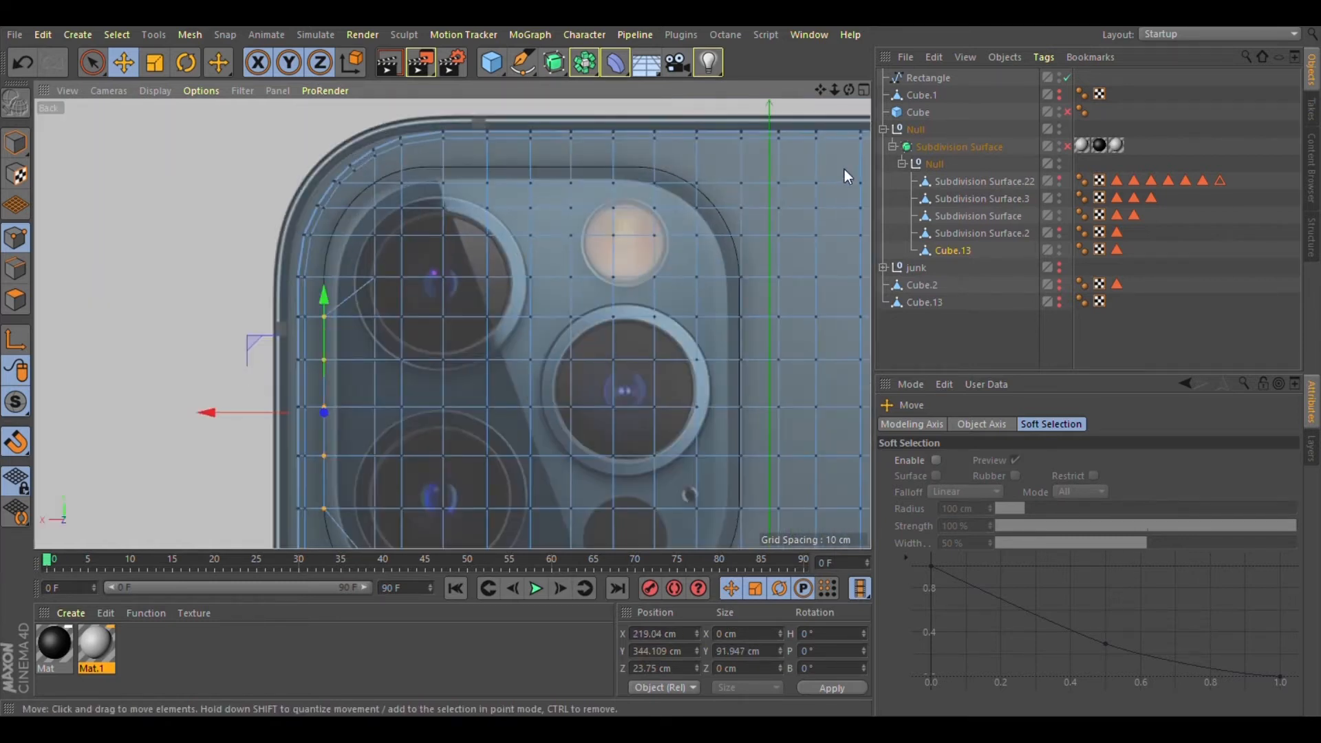
pyautogui.scroll(-1, 844, 169)
pyautogui.scroll(3, 743, 352)
pyautogui.click(711, 193)
pyautogui.keyDown('shift'); pyautogui.click(712, 246); pyautogui.keyUp('shift')
pyautogui.keyDown('shift'); pyautogui.click(712, 302); pyautogui.keyUp('shift')
pyautogui.keyDown('shift'); pyautogui.click(710, 431); pyautogui.keyUp('shift')
pyautogui.keyDown('shift'); pyautogui.click(709, 501); pyautogui.keyUp('shift')
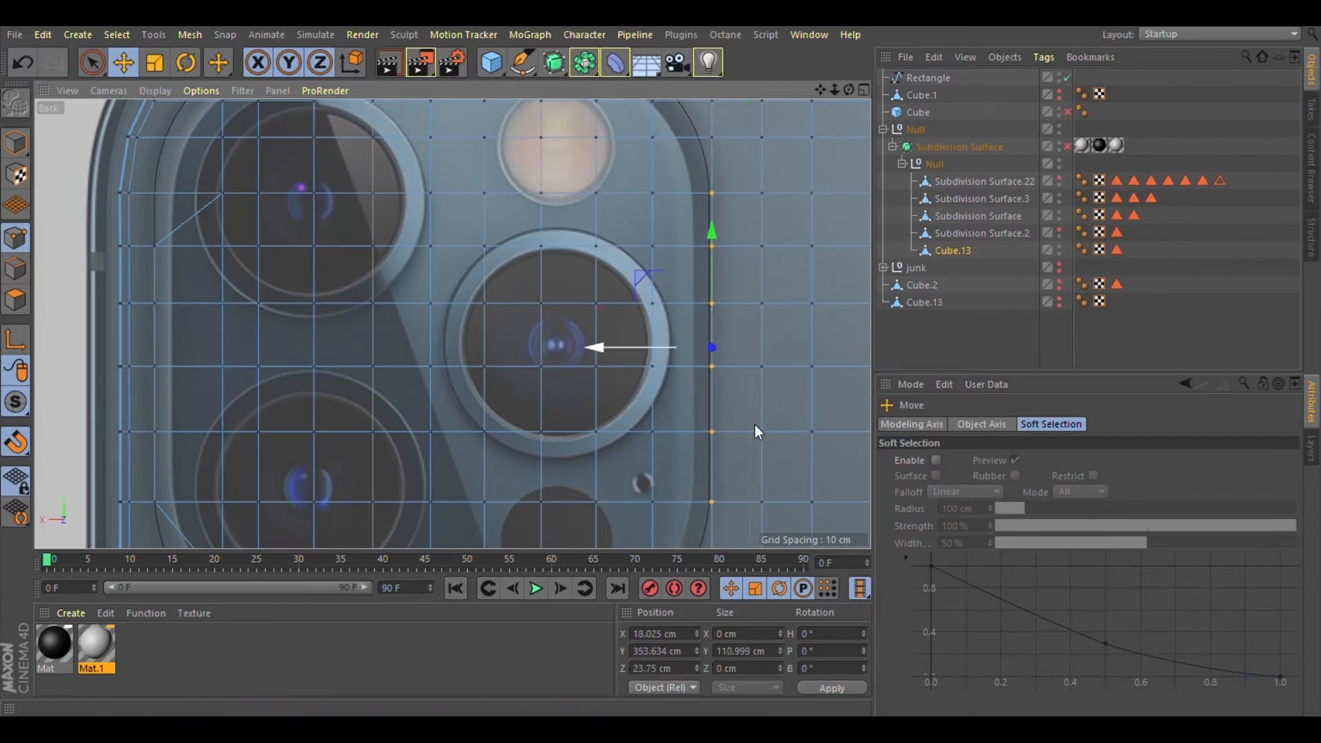
pyautogui.scroll(-4, 750, 344)
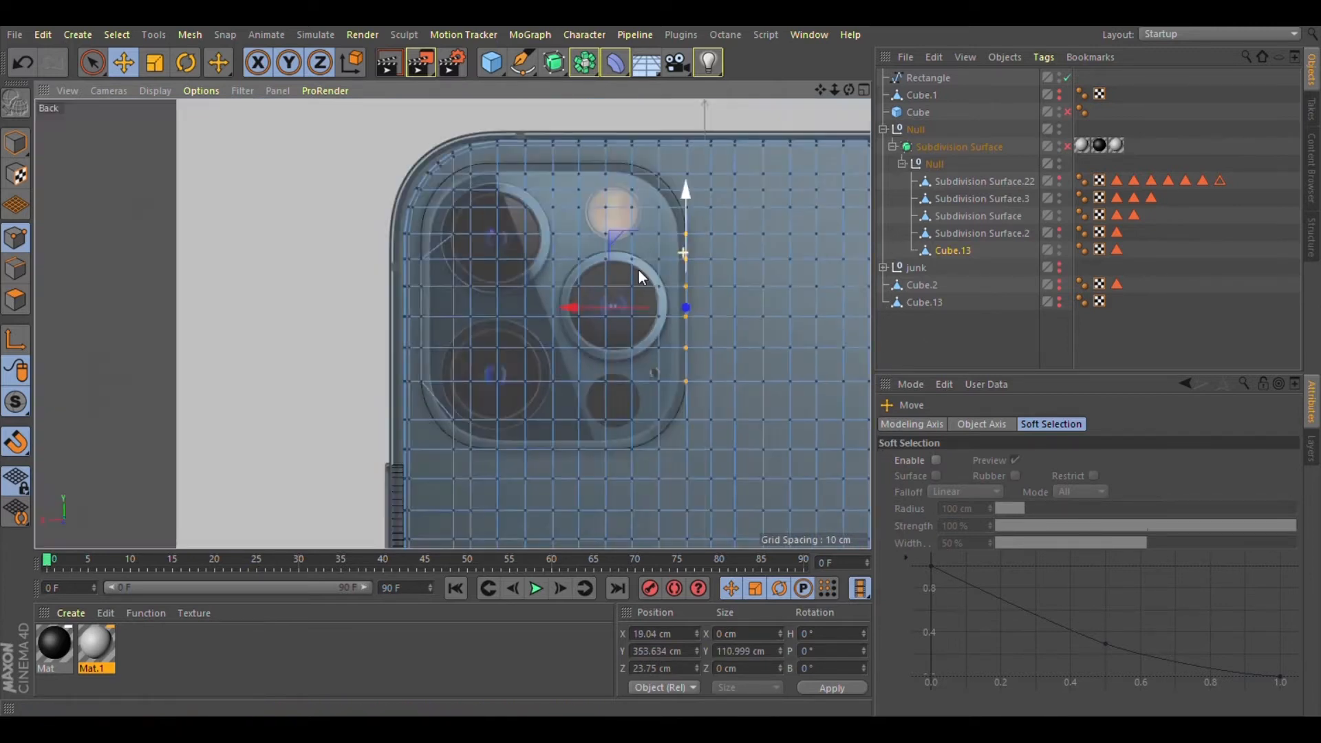
# Step: Snap the three points along the left side of the bump's upper-left corner horizontally onto the rectangle spline
pyautogui.scroll(5, 469, 266)
pyautogui.scroll(1, 377, 218)
pyautogui.click(477, 310)
pyautogui.moveTo(351, 309); pyautogui.dragTo(366, 311)
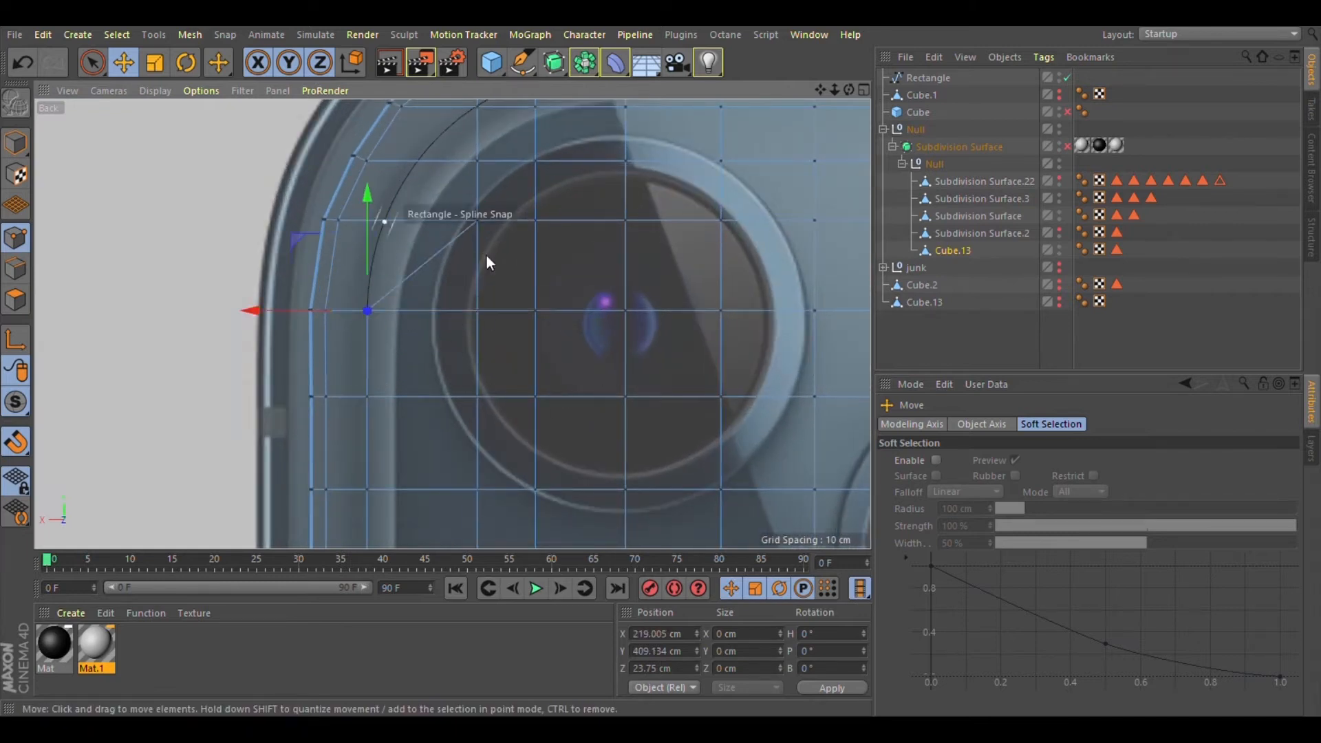
pyautogui.scroll(3, 380, 182)
pyautogui.click(532, 242)
pyautogui.moveTo(412, 241); pyautogui.dragTo(269, 228)
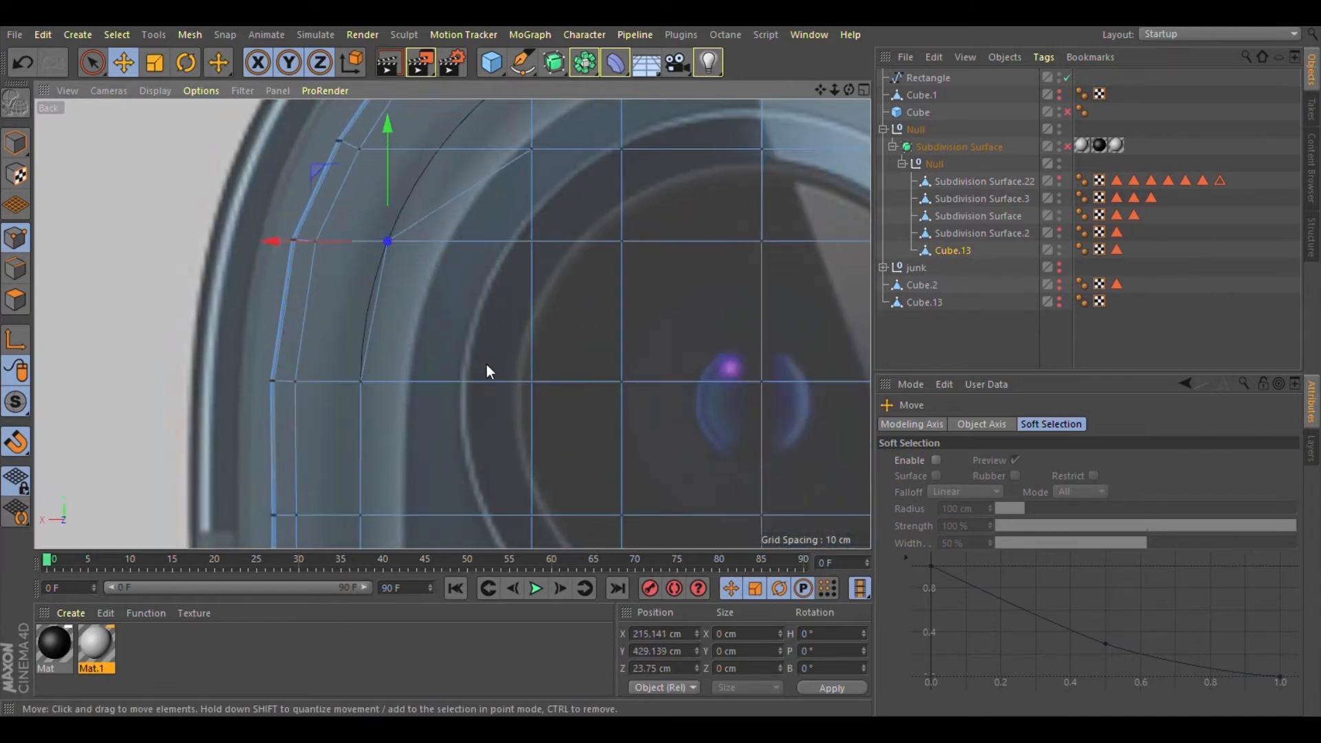
pyautogui.scroll(-4, 402, 329)
pyautogui.scroll(5, 396, 253)
pyautogui.click(531, 233)
pyautogui.moveTo(425, 234); pyautogui.dragTo(346, 238)
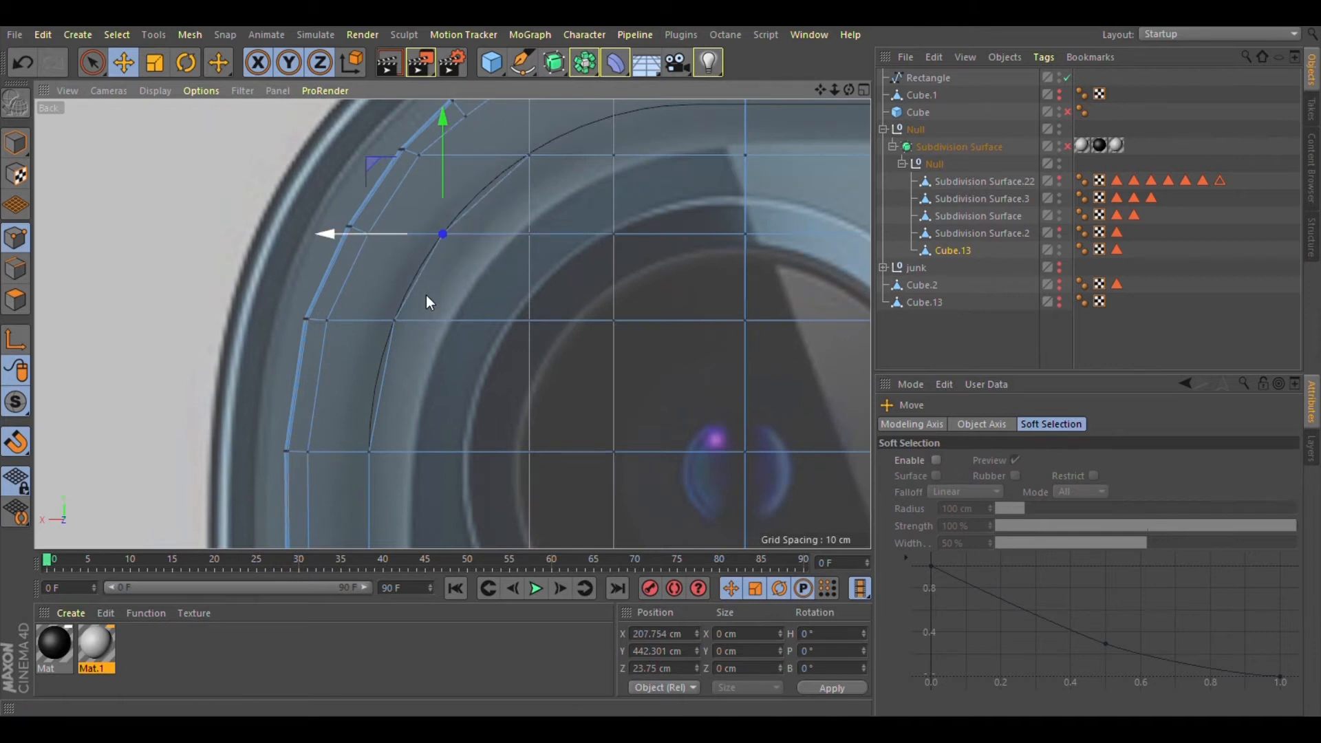
# Step: Snap the next two points of the bump's upper-left corner upward onto the rectangle spline
pyautogui.scroll(-4, 372, 253)
pyautogui.scroll(5, 524, 141)
pyautogui.click(517, 221)
pyautogui.moveTo(517, 165); pyautogui.dragTo(517, 121)
pyautogui.scroll(-1, 517, 130)
pyautogui.keyDown('alt'); pyautogui.moveTo(635, 139); pyautogui.dragTo(530, 282, button='middle'); pyautogui.keyUp('alt')
pyautogui.click(525, 351)
pyautogui.moveTo(525, 237); pyautogui.dragTo(527, 194)
pyautogui.scroll(-1, 527, 196)
# Step: Select four neighbouring points along the camera bump's top edge and move them up onto the spline
pyautogui.keyDown('alt'); pyautogui.moveTo(804, 289); pyautogui.dragTo(615, 300, button='middle'); pyautogui.keyUp('alt')
pyautogui.click(452, 351)
pyautogui.keyDown('shift'); pyautogui.click(564, 352); pyautogui.keyUp('shift')
pyautogui.keyDown('shift'); pyautogui.click(669, 352); pyautogui.keyUp('shift')
pyautogui.keyDown('shift'); pyautogui.click(779, 352); pyautogui.keyUp('shift')
pyautogui.moveTo(615, 238); pyautogui.dragTo(615, 198)
pyautogui.scroll(-2, 616, 198)
# Step: Snap the point where the bump's top edge enters the upper-right corner onto the rectangle spline
pyautogui.keyDown('alt'); pyautogui.moveTo(459, 209); pyautogui.dragTo(251, 209, button='middle'); pyautogui.keyUp('alt')
pyautogui.scroll(4, 617, 326)
pyautogui.click(628, 313)
pyautogui.moveTo(691, 303); pyautogui.dragTo(716, 265)
pyautogui.scroll(-3, 642, 237)
pyautogui.keyDown('alt'); pyautogui.moveTo(427, 275); pyautogui.dragTo(653, 241, button='middle'); pyautogui.keyUp('alt')
pyautogui.scroll(-2, 308, 308)
pyautogui.keyDown('alt'); pyautogui.moveTo(833, 344); pyautogui.dragTo(755, 350, button='middle'); pyautogui.keyUp('alt')
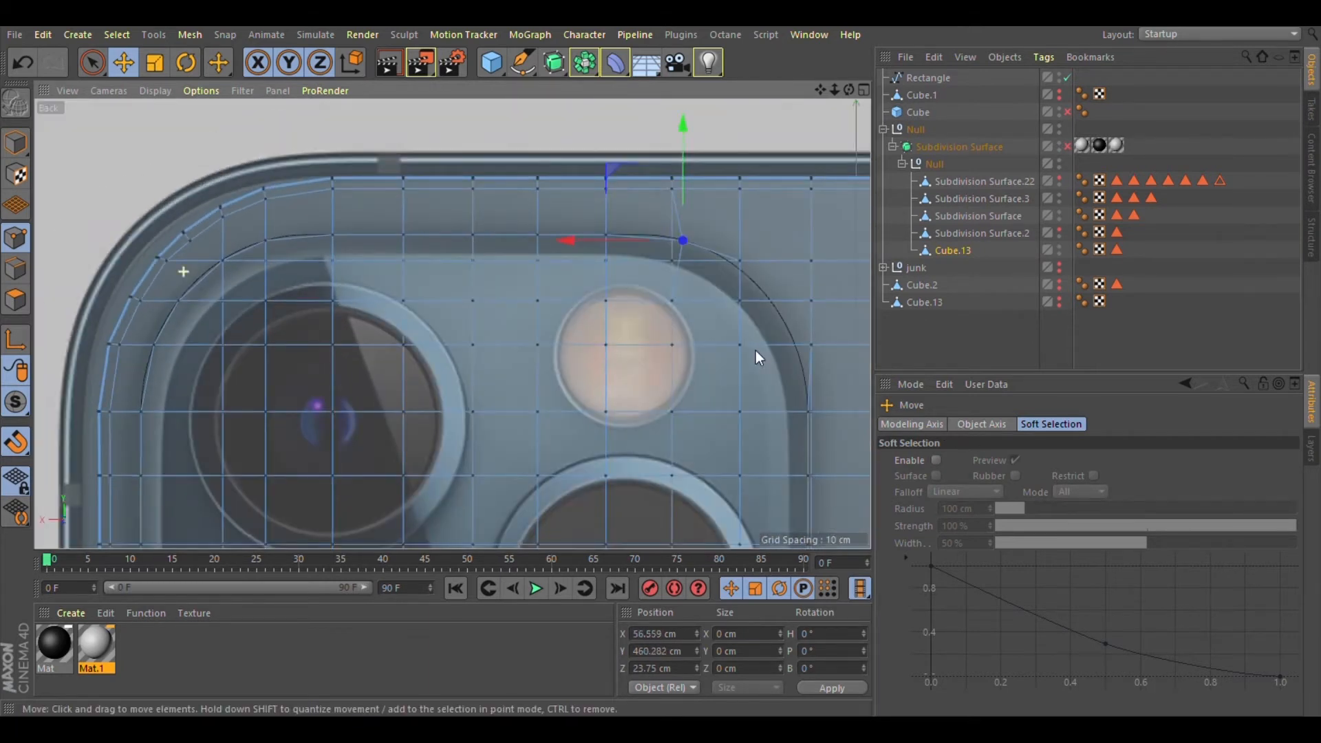
pyautogui.scroll(3, 744, 251)
pyautogui.hotkey('ctrl', 'z')
pyautogui.hotkey('ctrl', 'y')
pyautogui.scroll(3, 777, 207)
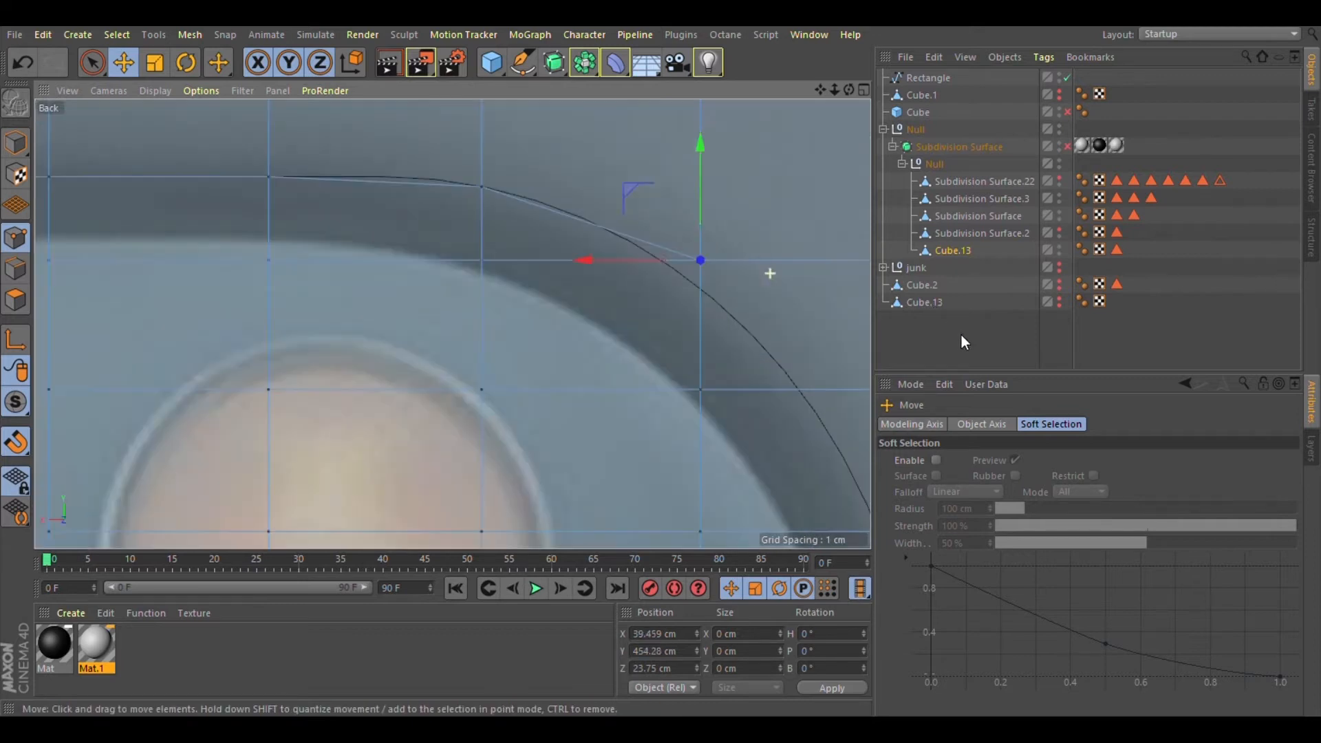
# Step: Try to snap the following points of the upper-right corner onto the spline, and undo those moves
pyautogui.moveTo(785, 233); pyautogui.dragTo(779, 229)
pyautogui.scroll(-3, 778, 227)
pyautogui.click(826, 337)
pyautogui.moveTo(677, 342); pyautogui.dragTo(728, 344)
pyautogui.keyDown('alt'); pyautogui.moveTo(826, 427); pyautogui.dragTo(677, 401, button='middle'); pyautogui.keyUp('alt')
pyautogui.scroll(3, 677, 402)
pyautogui.scroll(-2, 851, 395)
pyautogui.click(851, 395)
pyautogui.scroll(-2, 866, 402)
pyautogui.scroll(3, 815, 291)
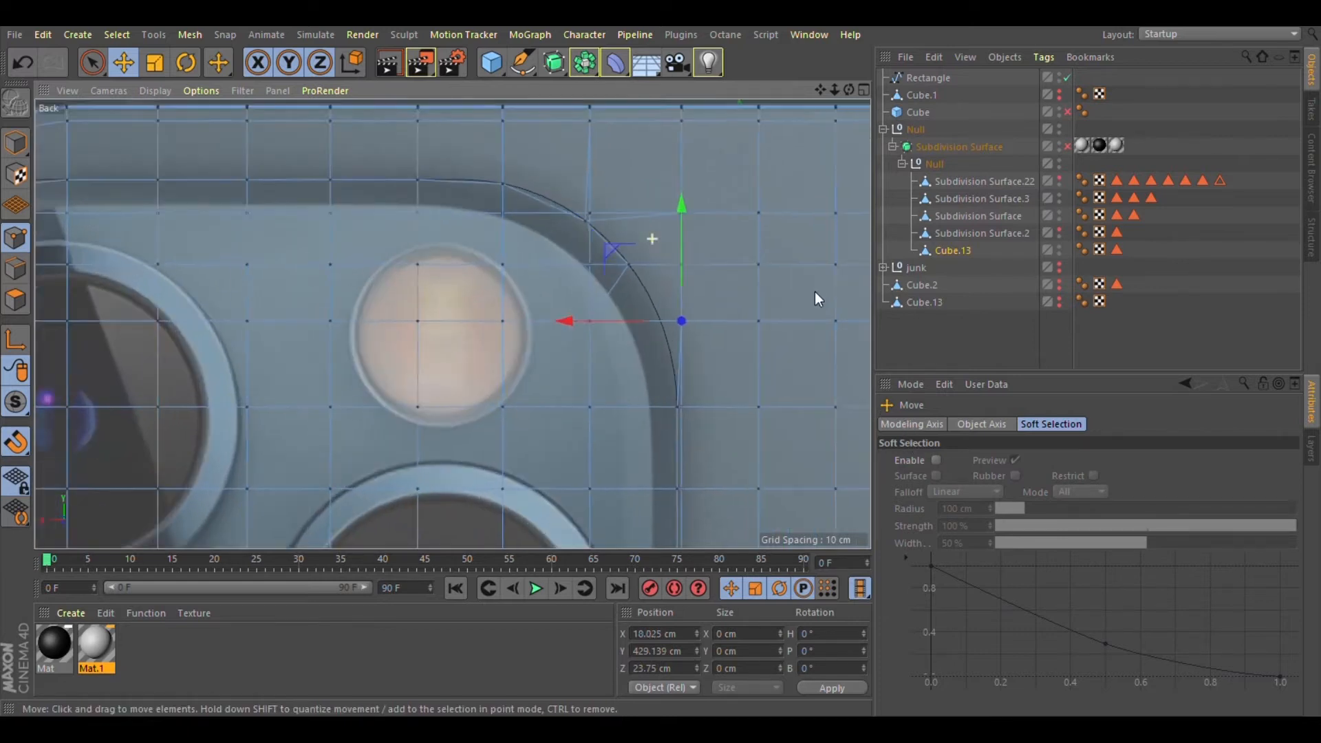
pyautogui.hotkey('ctrl', 'z')
pyautogui.hotkey('ctrl', 'z')
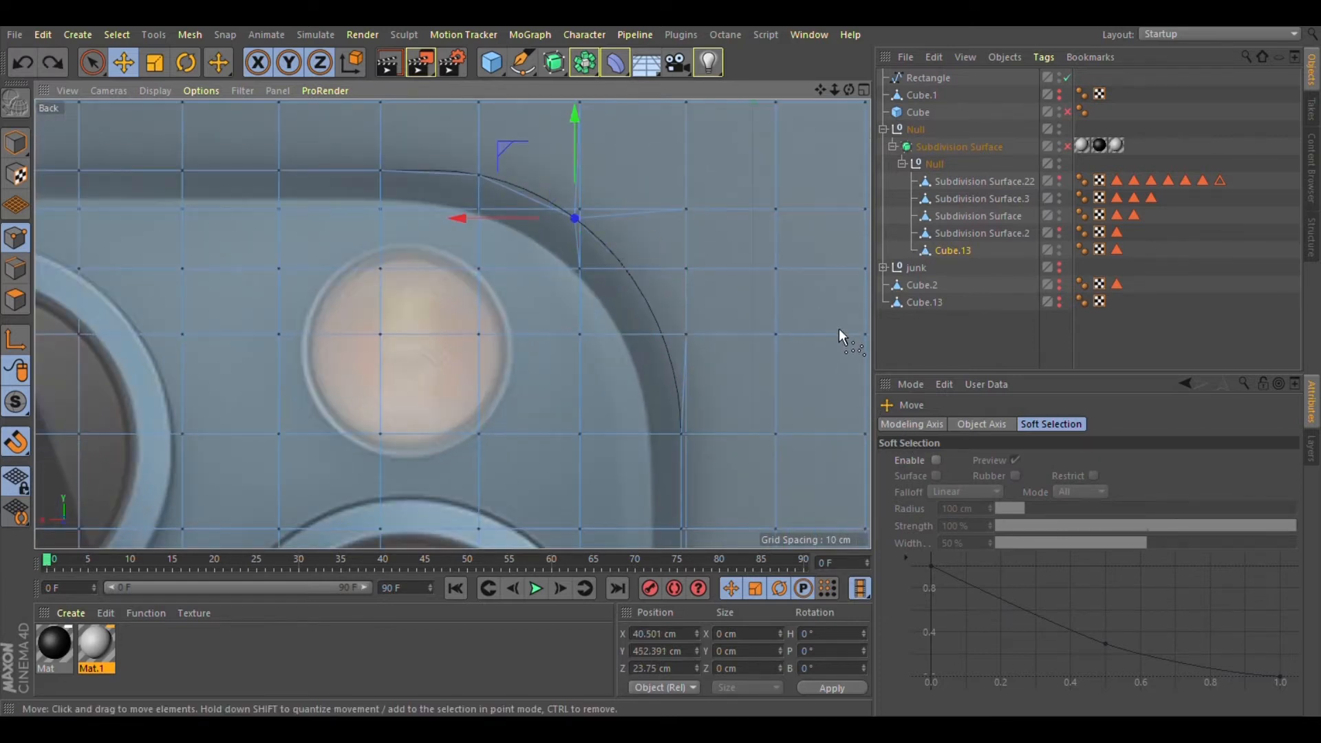
pyautogui.hotkey('ctrl', 'z')
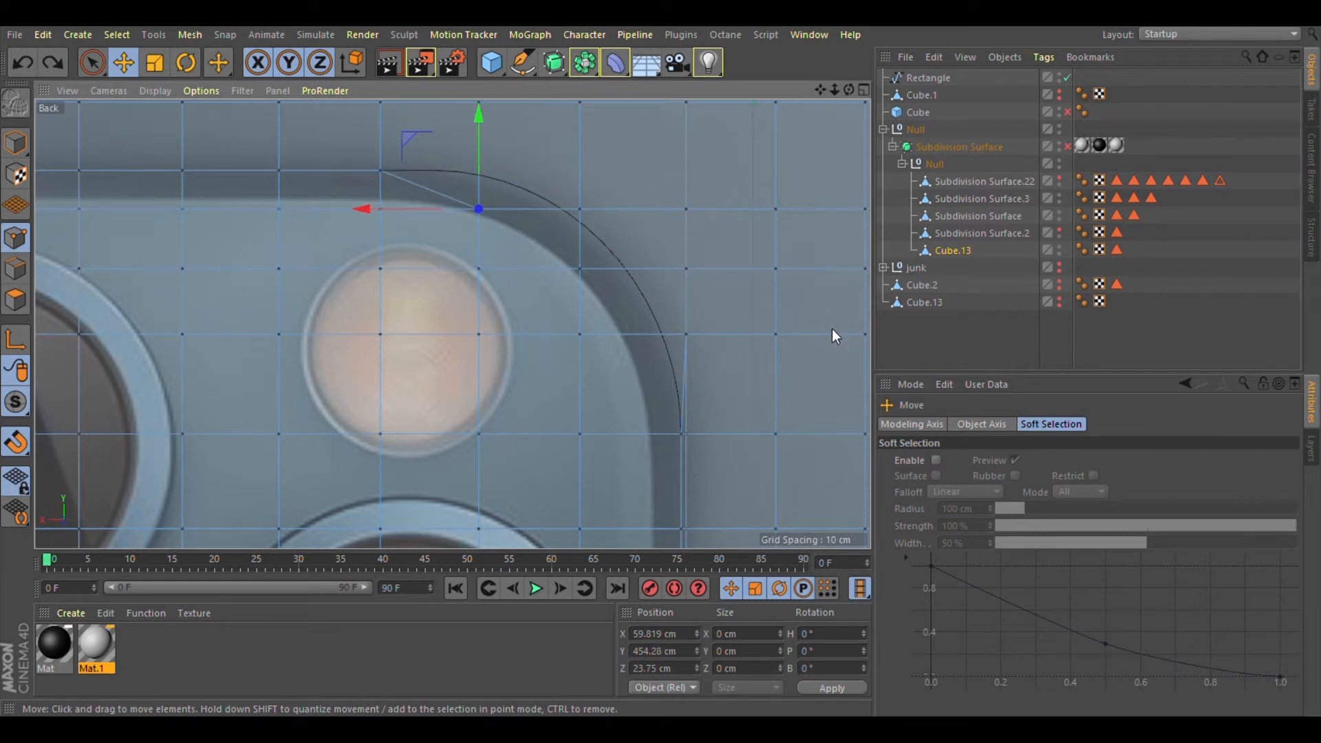
pyautogui.click(53, 62)
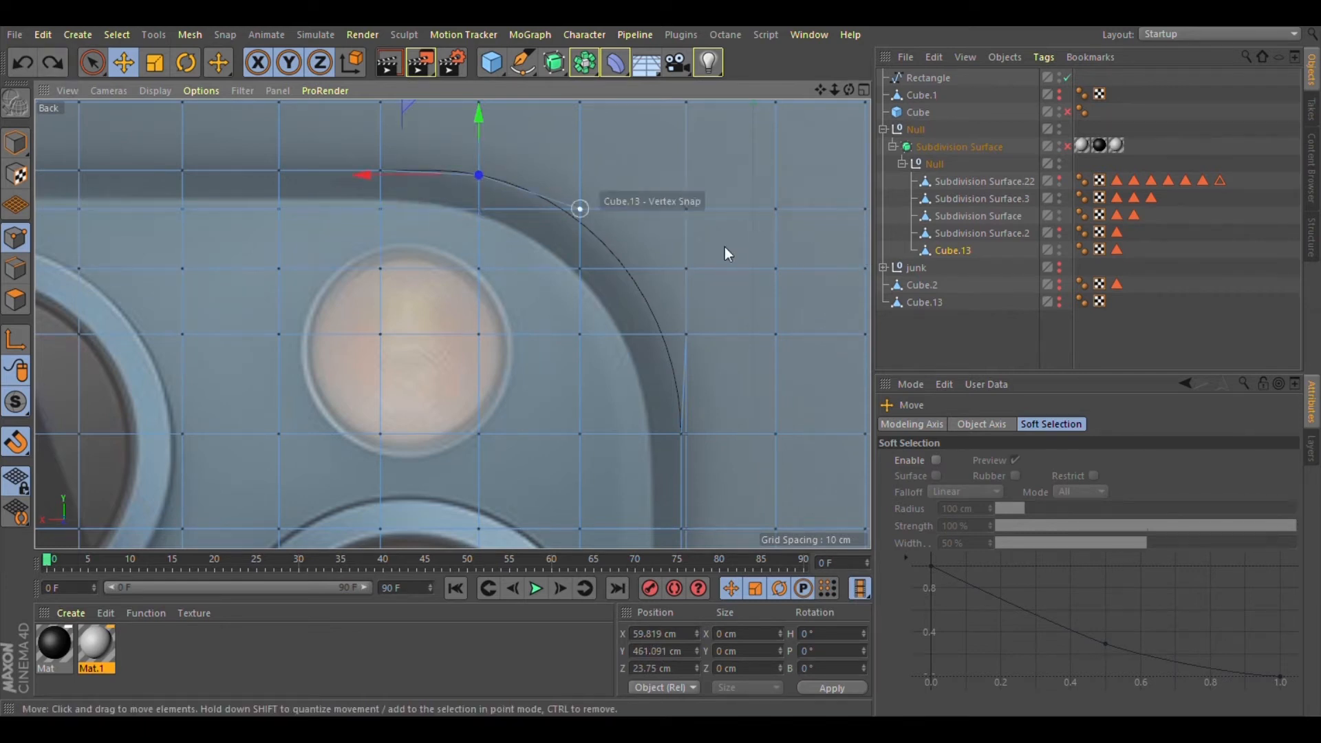
# Step: Snap the second point of the upper-right corner horizontally onto the spline, at X about 43.2 cm
pyautogui.click(580, 209)
pyautogui.scroll(3, 598, 193)
pyautogui.moveTo(564, 220); pyautogui.dragTo(522, 265)
pyautogui.hotkey('ctrl', 'z')
pyautogui.keyDown('alt'); pyautogui.moveTo(798, 336); pyautogui.dragTo(589, 292, button='middle'); pyautogui.keyUp('alt')
pyautogui.scroll(-3, 589, 292)
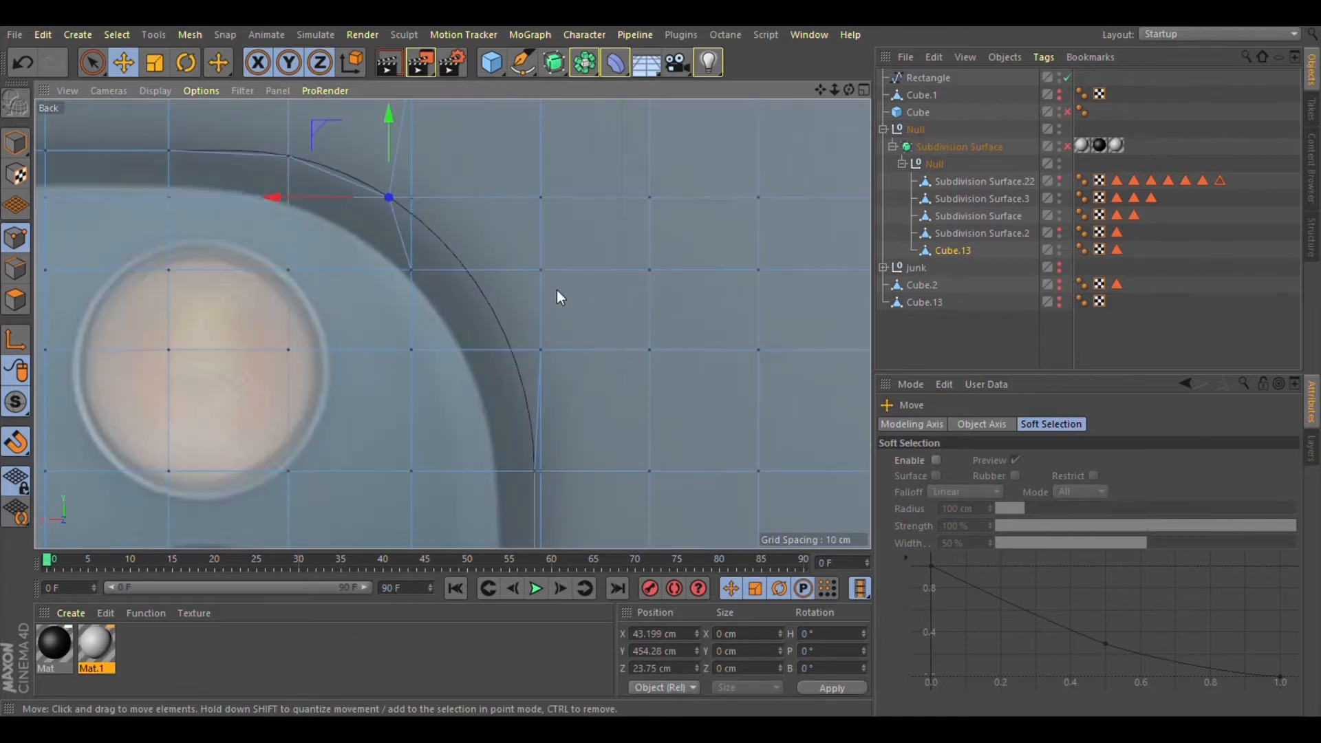
# Step: Adjust the mesh points at the lower end of the upper-right corner to follow the rectangle spline
pyautogui.scroll(1, 589, 292)
pyautogui.moveTo(690, 348); pyautogui.dragTo(453, 343)
pyautogui.hotkey('ctrl', 'z')
pyautogui.scroll(-4, 750, 297)
pyautogui.scroll(5, 728, 464)
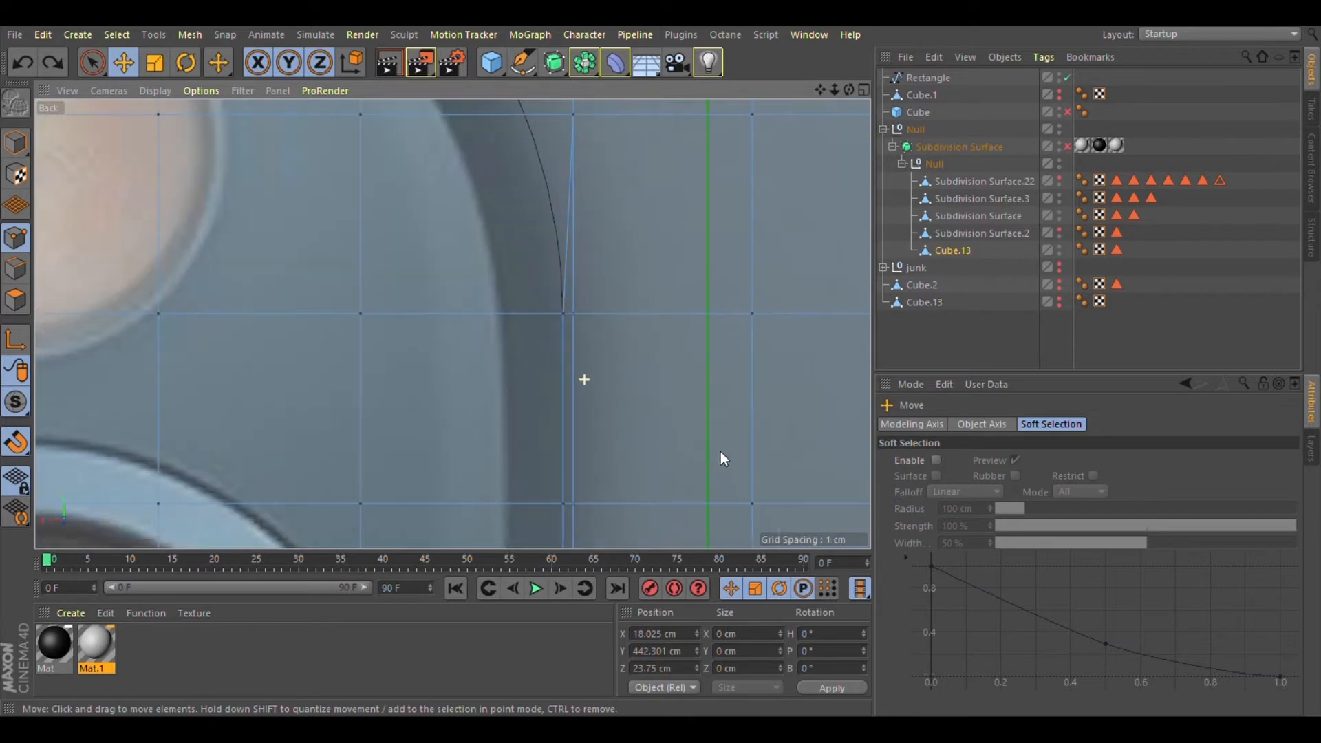
pyautogui.click(706, 388)
pyautogui.scroll(-3, 697, 303)
pyautogui.moveTo(556, 345); pyautogui.dragTo(574, 345)
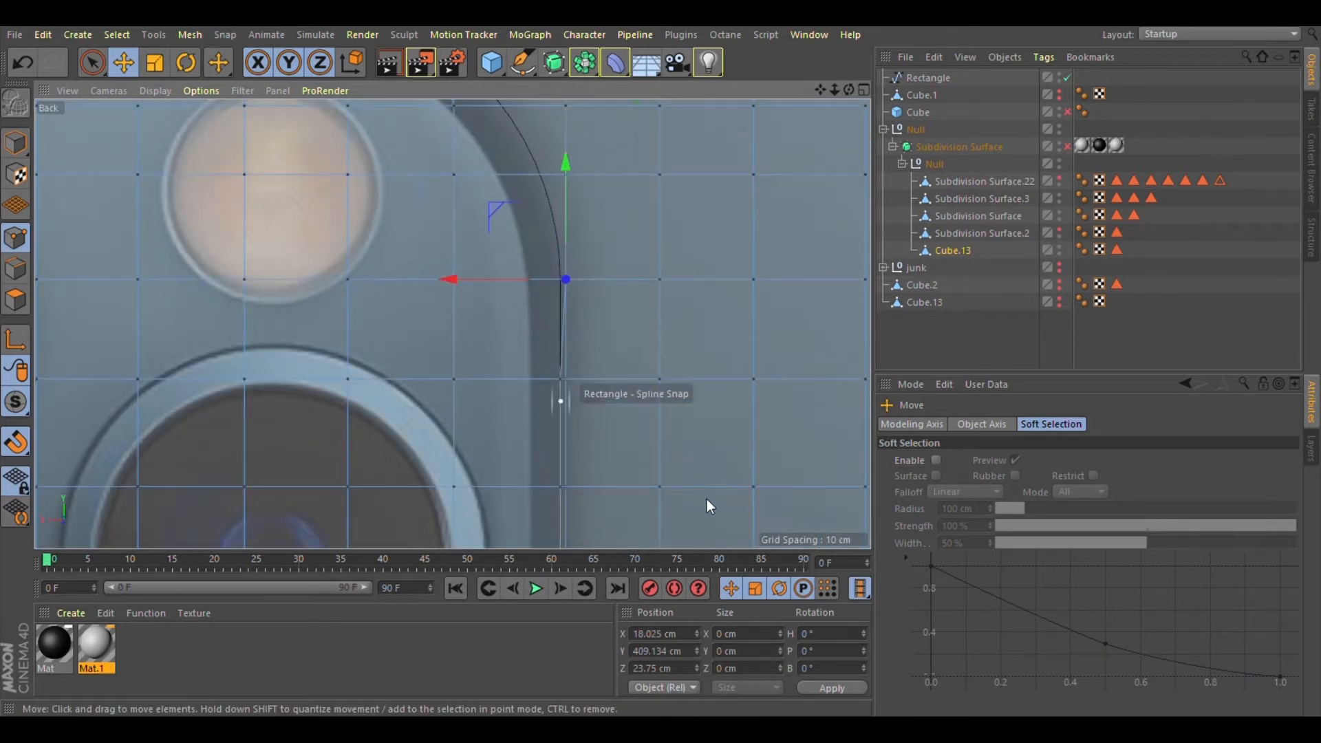
# Step: Try to snap the mesh points along the upper part of the bump's right edge horizontally onto the rectangle spline
pyautogui.click(695, 479)
pyautogui.scroll(5, 696, 478)
pyautogui.scroll(-3, 721, 306)
pyautogui.scroll(-4, 721, 307)
pyautogui.scroll(3, 717, 406)
pyautogui.keyDown('shift'); pyautogui.click(711, 390); pyautogui.keyUp('shift')
pyautogui.keyDown('shift'); pyautogui.click(712, 539); pyautogui.keyUp('shift')
pyautogui.moveTo(564, 395); pyautogui.dragTo(572, 395)
pyautogui.scroll(-4, 753, 289)
pyautogui.scroll(5, 708, 479)
pyautogui.click(708, 478)
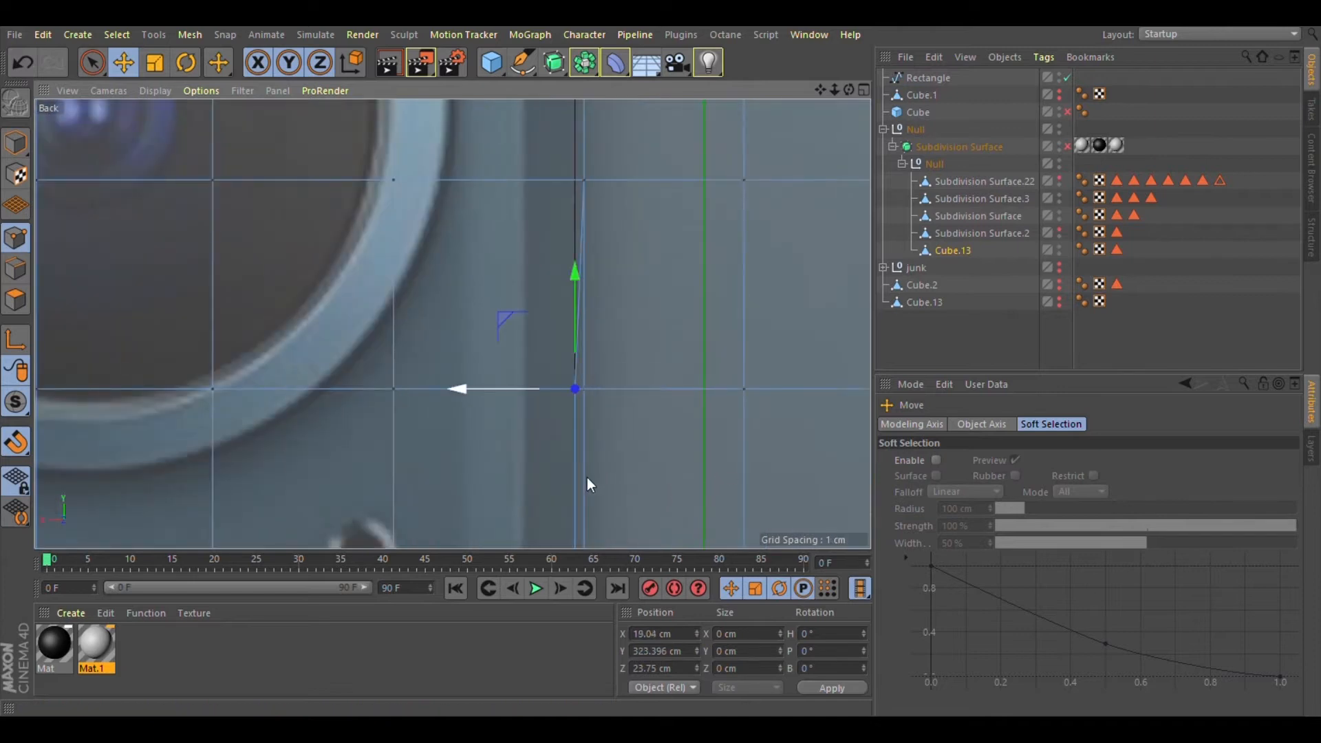
pyautogui.moveTo(601, 473); pyautogui.dragTo(614, 473)
# Step: Try to snap the lowest points of the bump's right edge onto the rectangle spline
pyautogui.scroll(-3, 755, 286)
pyautogui.scroll(-2, 755, 286)
pyautogui.scroll(4, 701, 536)
pyautogui.click(702, 535)
pyautogui.moveTo(565, 537); pyautogui.dragTo(577, 536)
pyautogui.scroll(-5, 801, 564)
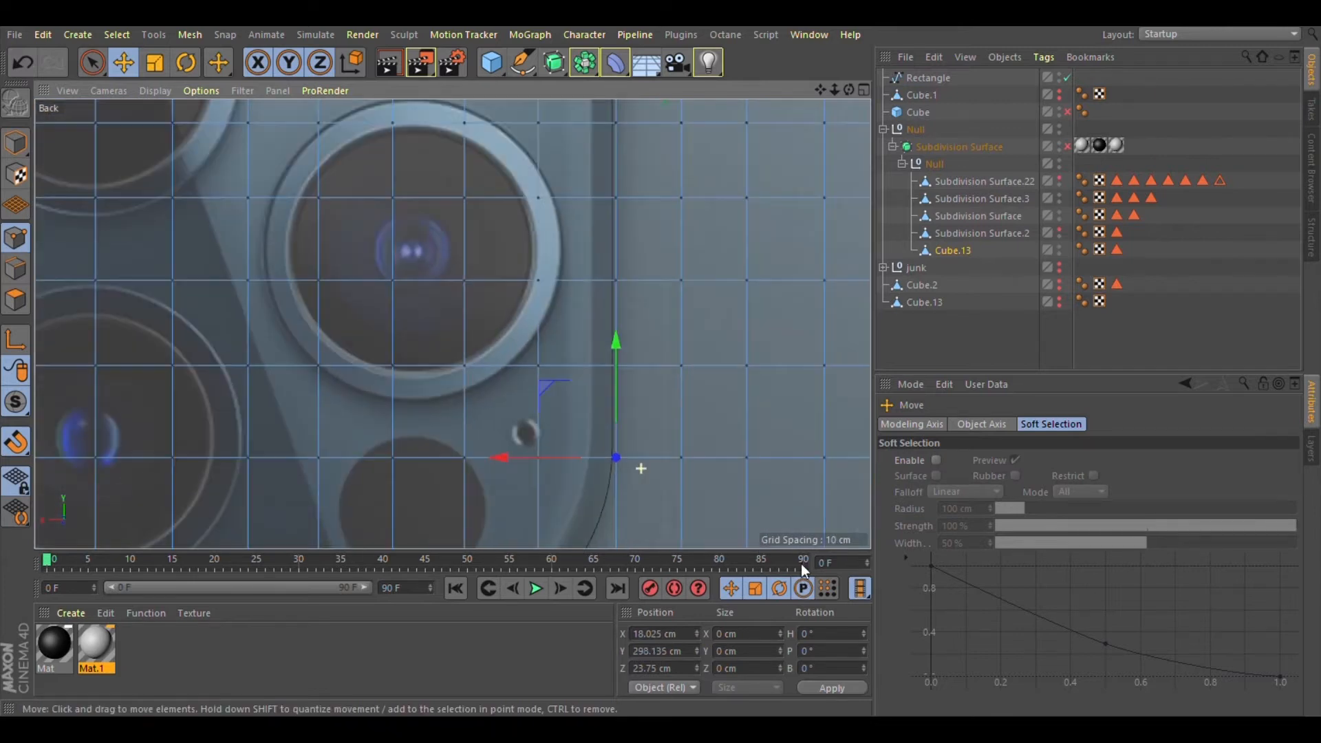
pyautogui.scroll(5, 724, 175)
pyautogui.scroll(-4, 682, 354)
# Step: Fit the lower points of the upper-right corner to the rectangle spline, ending with the last one at X about 19.1 cm
pyautogui.click(641, 302)
pyautogui.scroll(3, 556, 227)
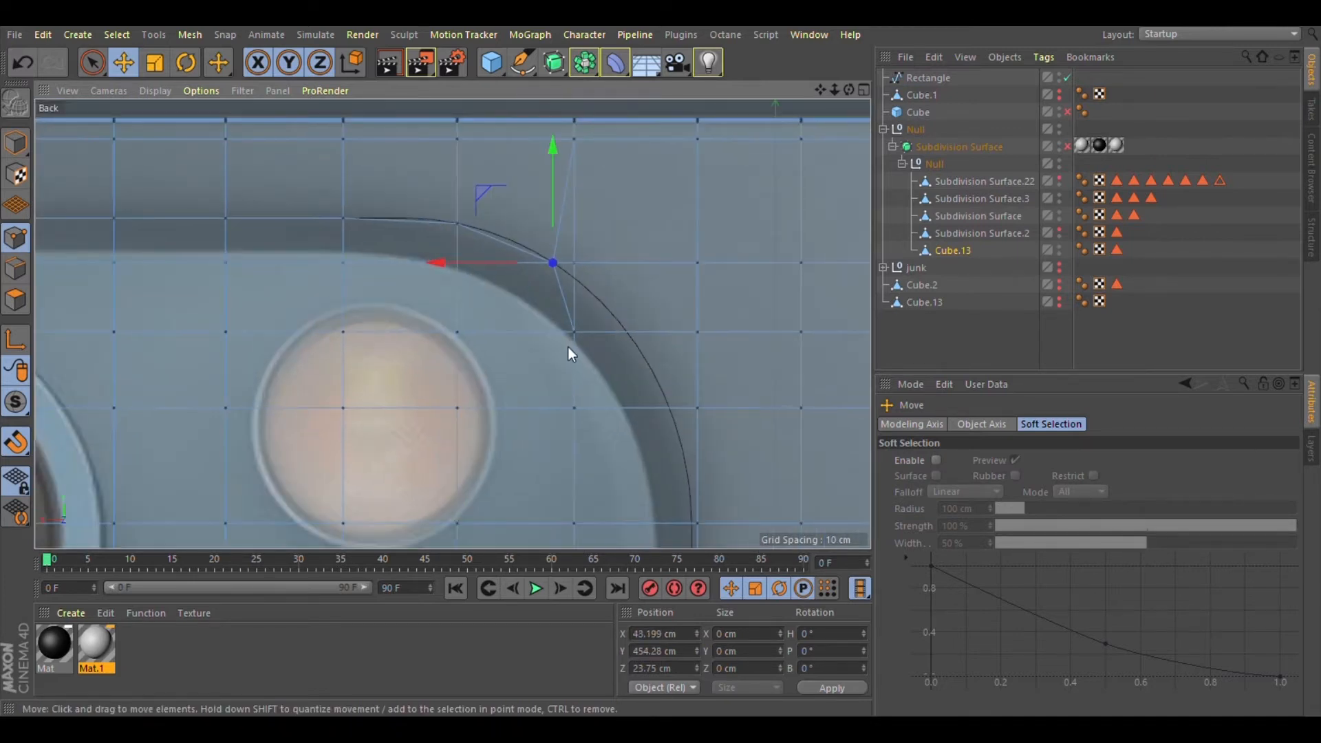
pyautogui.moveTo(569, 352); pyautogui.dragTo(695, 542)
pyautogui.scroll(1, 705, 412)
pyautogui.scroll(-2, 758, 542)
pyautogui.scroll(3, 798, 372)
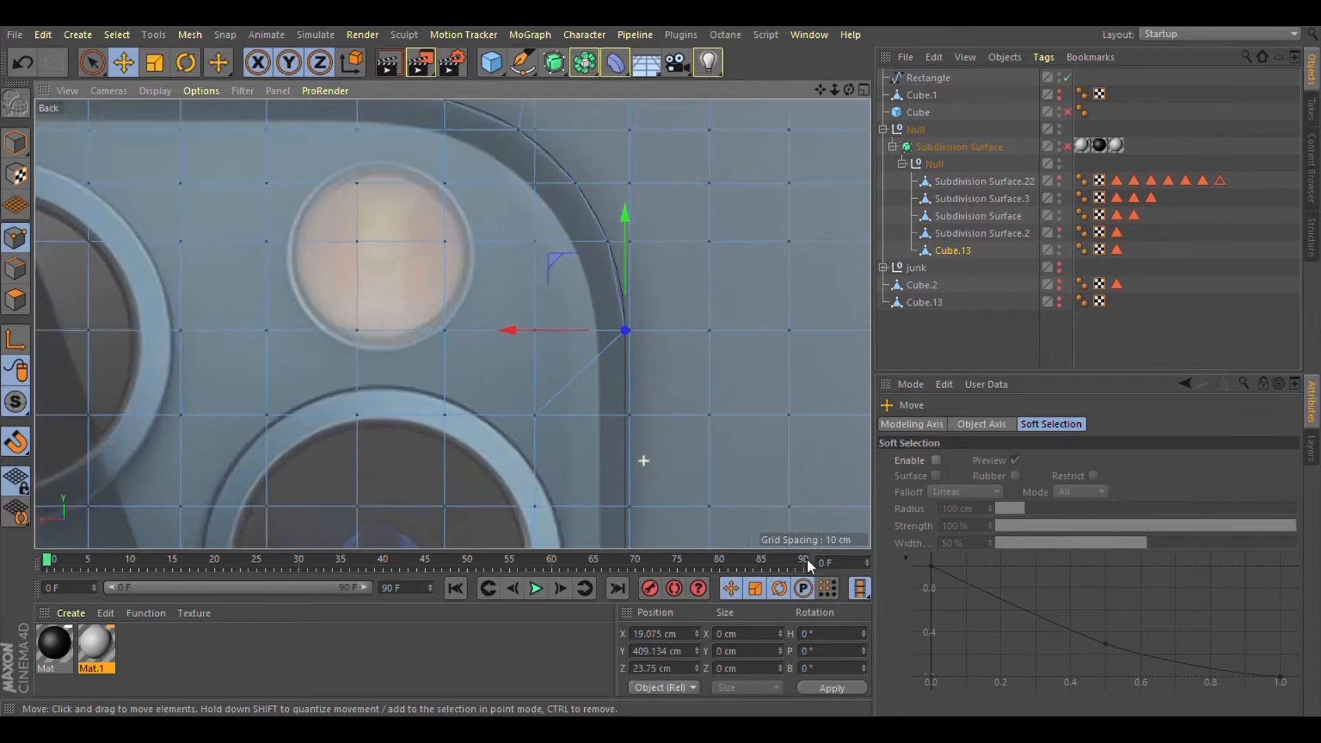
pyautogui.scroll(-2, 798, 365)
pyautogui.scroll(2, 798, 344)
pyautogui.scroll(-3, 757, 344)
# Step: Select the vertical edge loop along the bump's right edge and slide it outward, clear of the rectangle spline
pyautogui.click(17, 269)
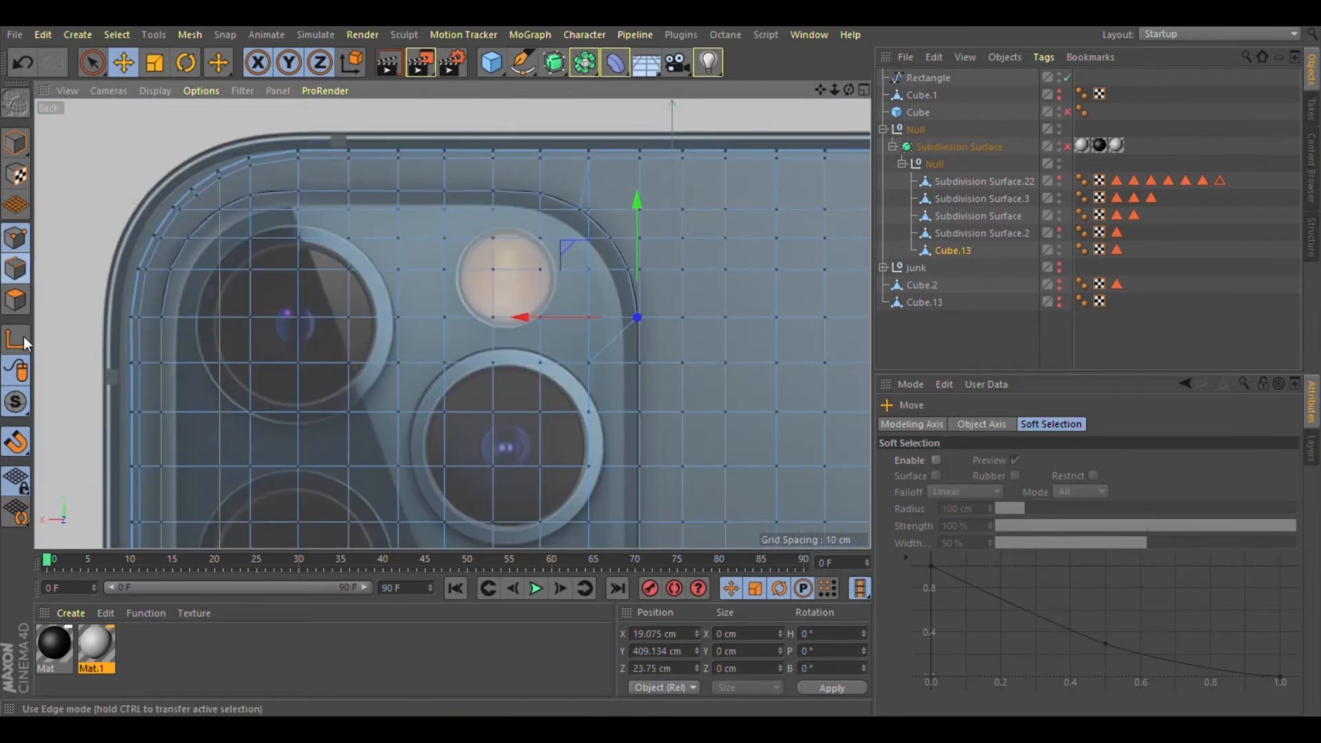
pyautogui.click(124, 63)
pyautogui.doubleClick(640, 184)
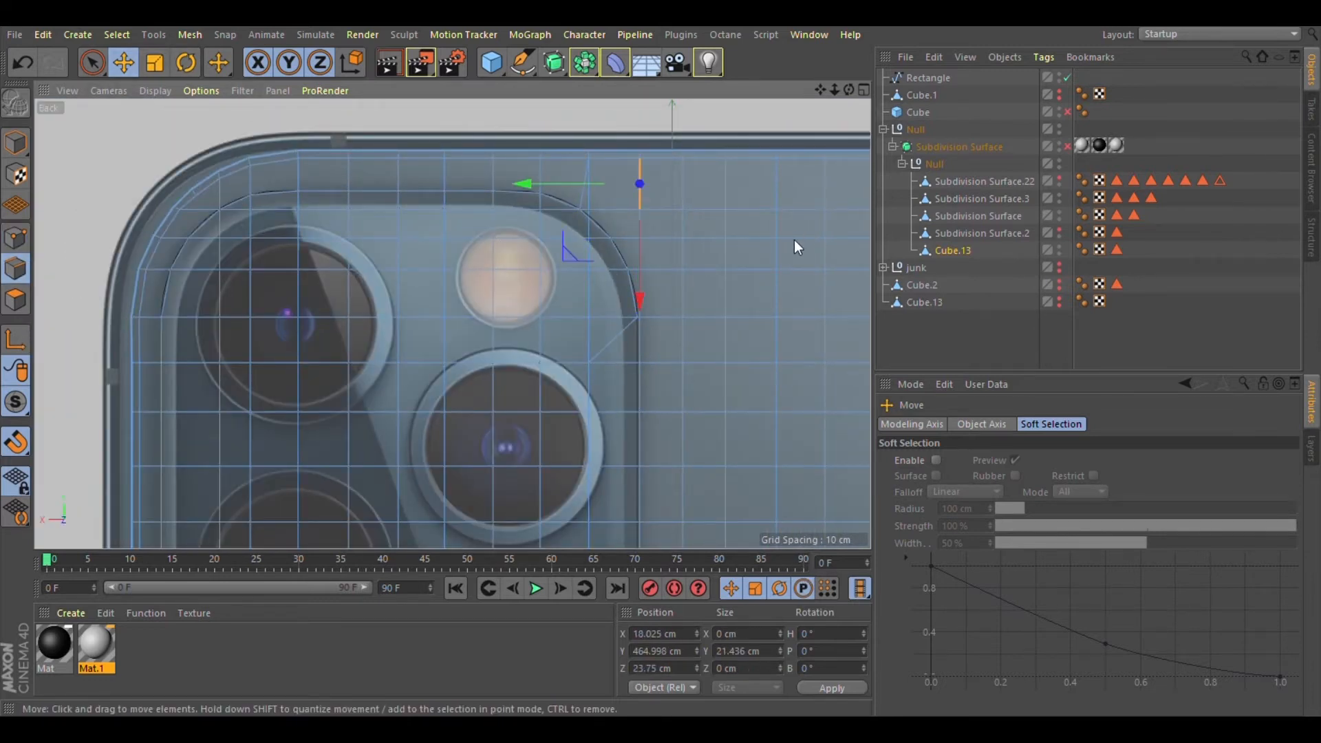
pyautogui.press('m')
pyautogui.press('o')
pyautogui.moveTo(798, 502); pyautogui.dragTo(823, 505)
pyautogui.click(124, 62)
# Step: Move the column of mesh points just inside the bump's right edge horizontally onto the rectangle spline
pyautogui.click(17, 238)
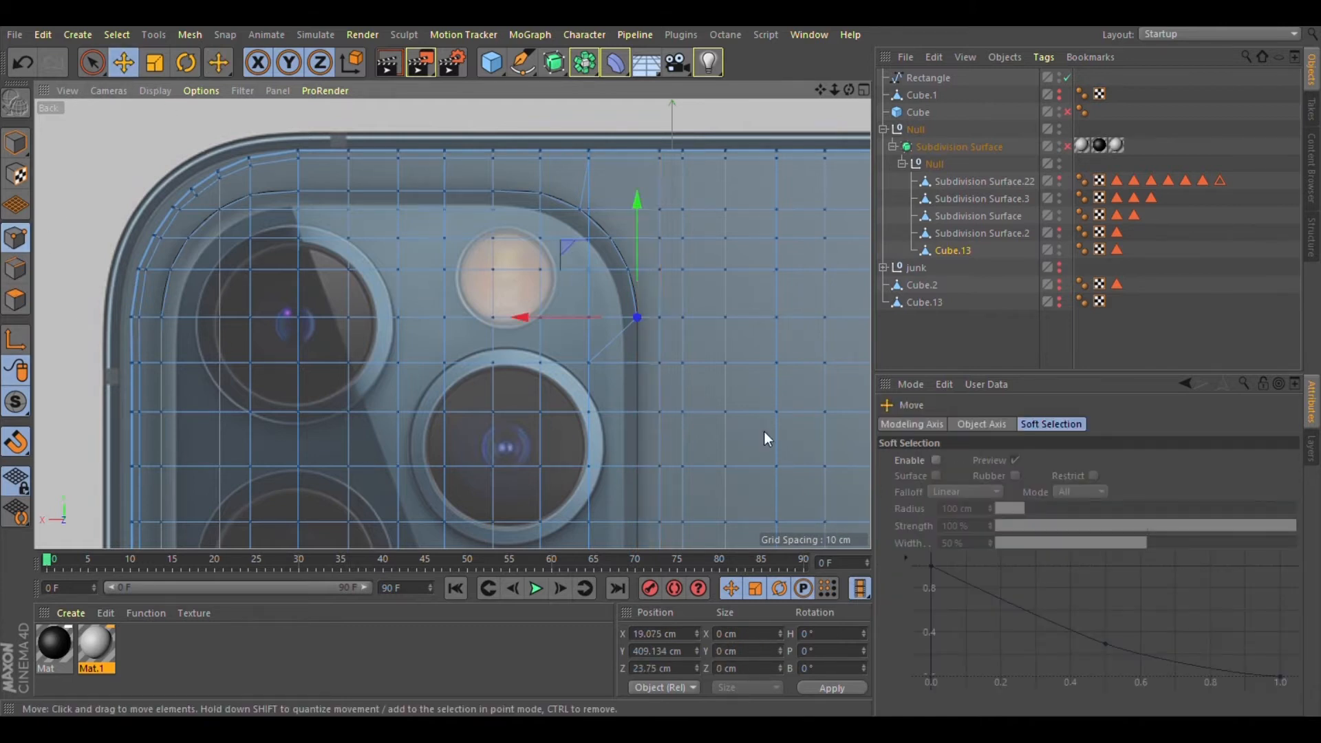
pyautogui.scroll(3, 616, 371)
pyautogui.click(573, 357)
pyautogui.moveTo(458, 357); pyautogui.dragTo(534, 358)
pyautogui.scroll(-3, 597, 425)
pyautogui.click(538, 338)
pyautogui.keyDown('shift'); pyautogui.click(538, 397); pyautogui.keyUp('shift')
pyautogui.keyDown('shift'); pyautogui.click(537, 459); pyautogui.keyUp('shift')
pyautogui.moveTo(419, 397); pyautogui.dragTo(472, 397)
# Step: Move the mesh points at the start of the lower-right corner onto the rectangle spline's curve
pyautogui.scroll(-5, 564, 248)
pyautogui.scroll(6, 563, 358)
pyautogui.click(533, 434)
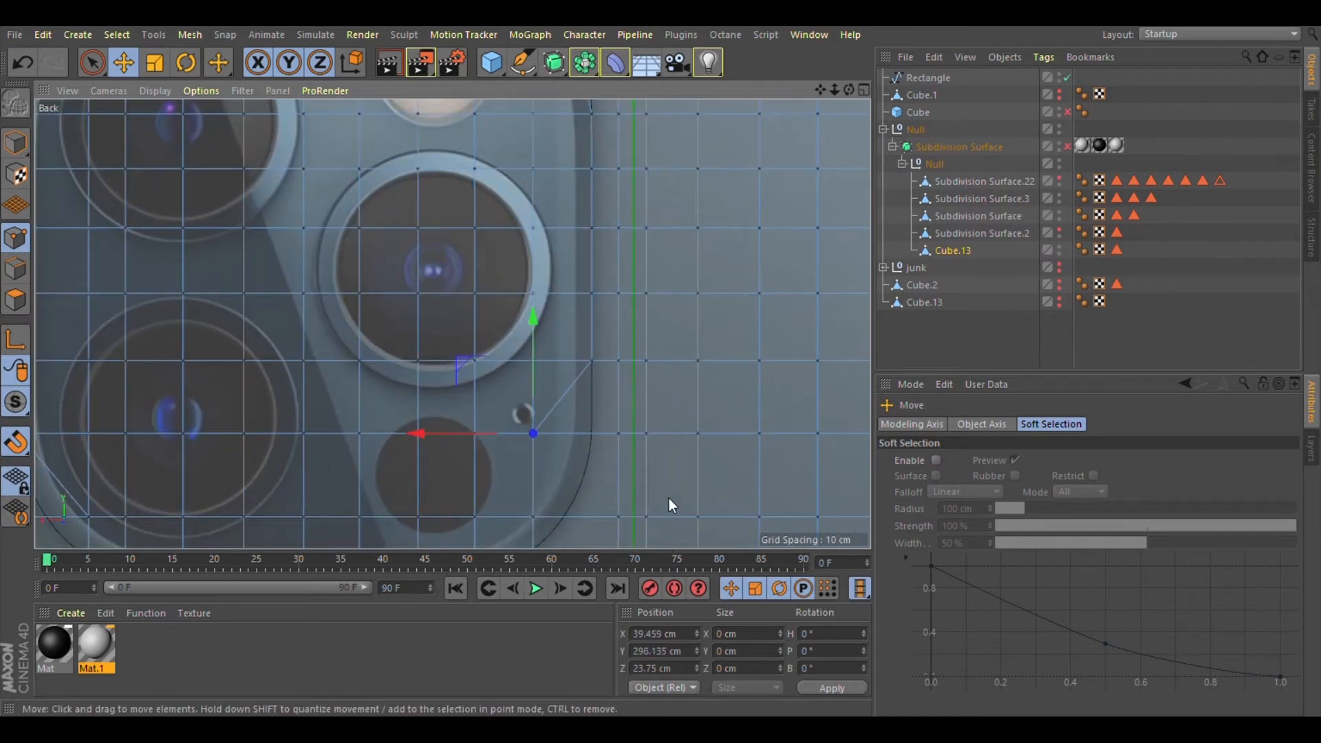
pyautogui.moveTo(522, 534); pyautogui.dragTo(590, 433)
pyautogui.scroll(-4, 523, 267)
pyautogui.scroll(8, 567, 444)
pyautogui.click(453, 377)
pyautogui.moveTo(384, 308); pyautogui.dragTo(481, 479)
pyautogui.scroll(-4, 547, 396)
pyautogui.click(489, 452)
pyautogui.scroll(4, 520, 464)
pyautogui.scroll(-8, 523, 451)
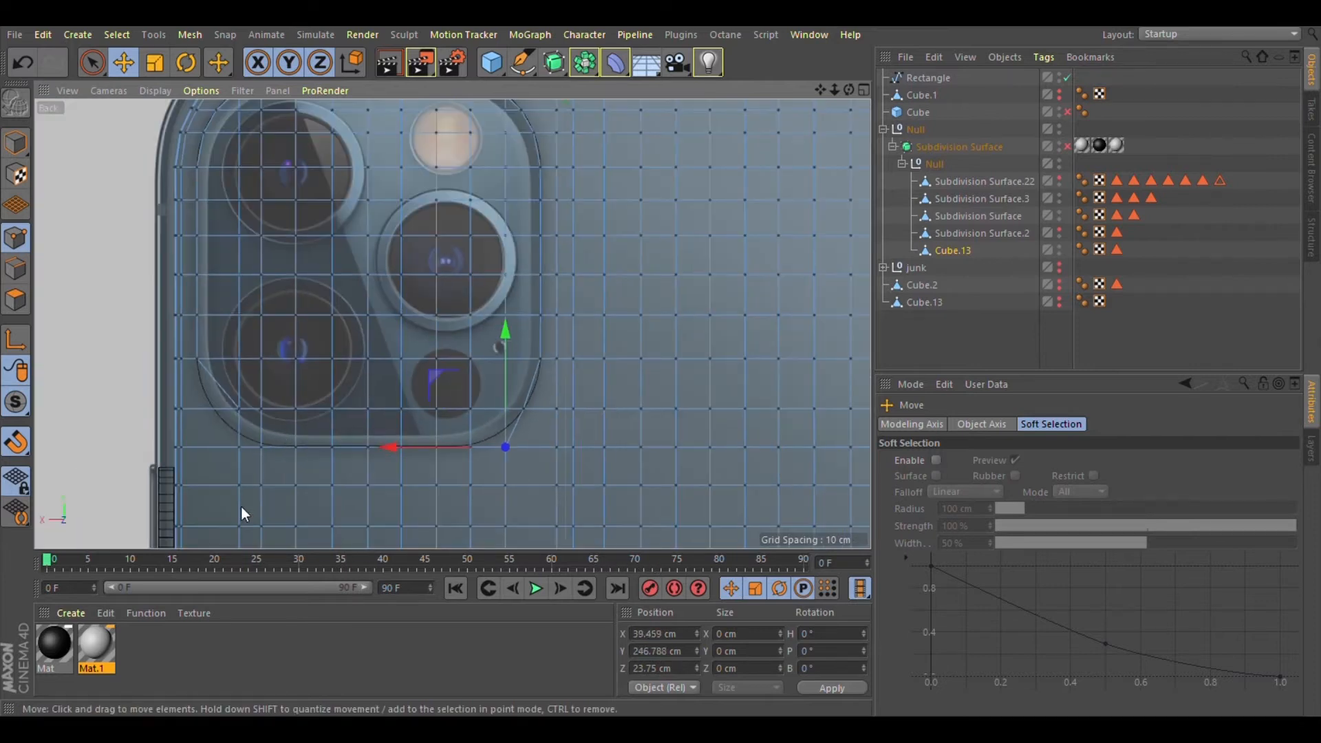
# Step: Fit the mesh points of the bump's lower-left corner to the rectangle spline
pyautogui.scroll(7, 299, 440)
pyautogui.scroll(-2, 240, 378)
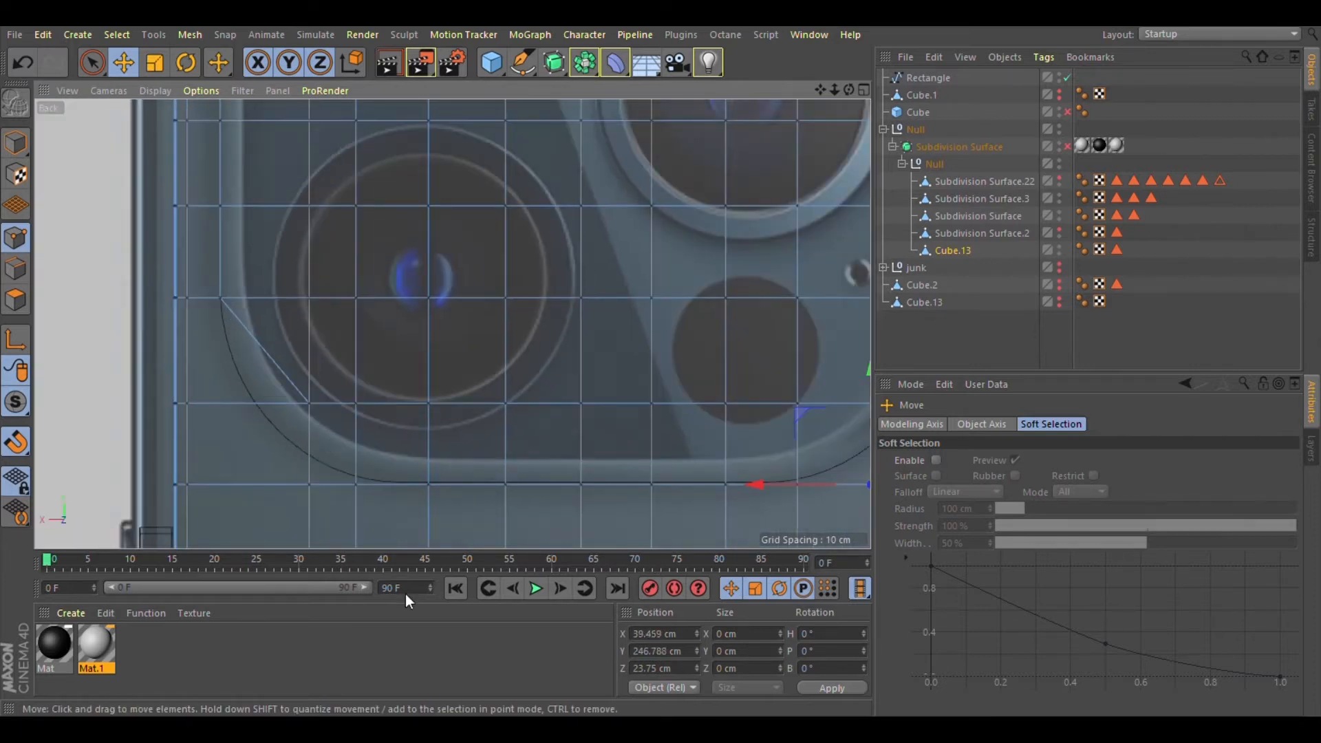
pyautogui.scroll(3, 317, 496)
pyautogui.moveTo(381, 456); pyautogui.dragTo(161, 466)
pyautogui.click(380, 596)
pyautogui.moveTo(382, 457); pyautogui.dragTo(382, 408)
pyautogui.click(460, 587)
pyautogui.moveTo(459, 459); pyautogui.dragTo(460, 446)
# Step: Raise the mesh points along the bump's bottom edge vertically onto the rectangle spline
pyautogui.scroll(3, 605, 611)
pyautogui.click(563, 577)
pyautogui.keyDown('shift'); pyautogui.click(795, 578); pyautogui.keyUp('shift')
pyautogui.keyDown('shift'); pyautogui.click(1023, 578); pyautogui.keyUp('shift')
pyautogui.moveTo(798, 464); pyautogui.dragTo(770, 427)
pyautogui.scroll(-3, 612, 493)
pyautogui.scroll(3, 758, 530)
pyautogui.click(758, 545)
pyautogui.keyDown('shift'); pyautogui.click(987, 545); pyautogui.keyUp('shift')
pyautogui.moveTo(875, 403); pyautogui.dragTo(872, 395)
# Step: Fit the remaining lower-right corner points to the spline, placing the corner point at about X 41.7 cm, Y 256.2 cm
pyautogui.scroll(-5, 516, 464)
pyautogui.scroll(3, 776, 513)
pyautogui.click(780, 509)
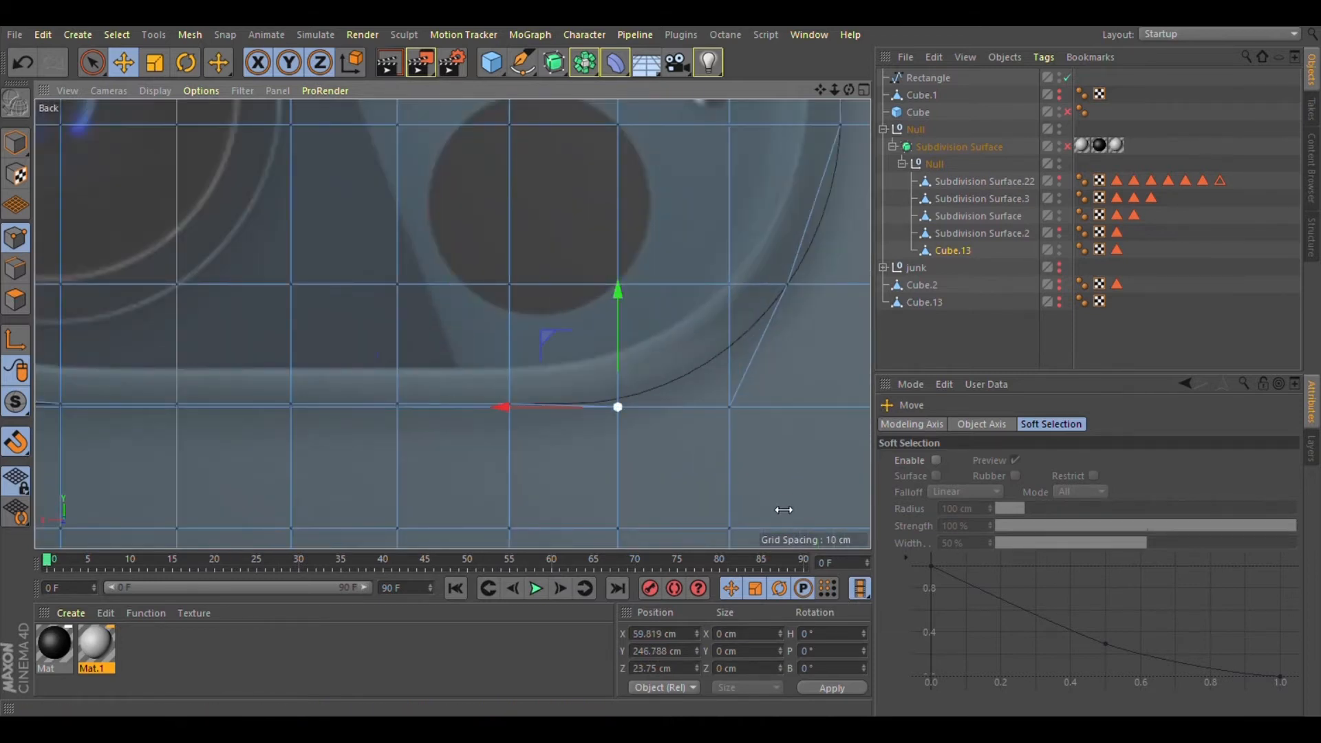
pyautogui.moveTo(774, 364); pyautogui.dragTo(774, 356)
pyautogui.scroll(3, 881, 395)
pyautogui.click(934, 572)
pyautogui.moveTo(853, 486); pyautogui.dragTo(820, 383)
pyautogui.scroll(-3, 846, 481)
pyautogui.scroll(4, 535, 269)
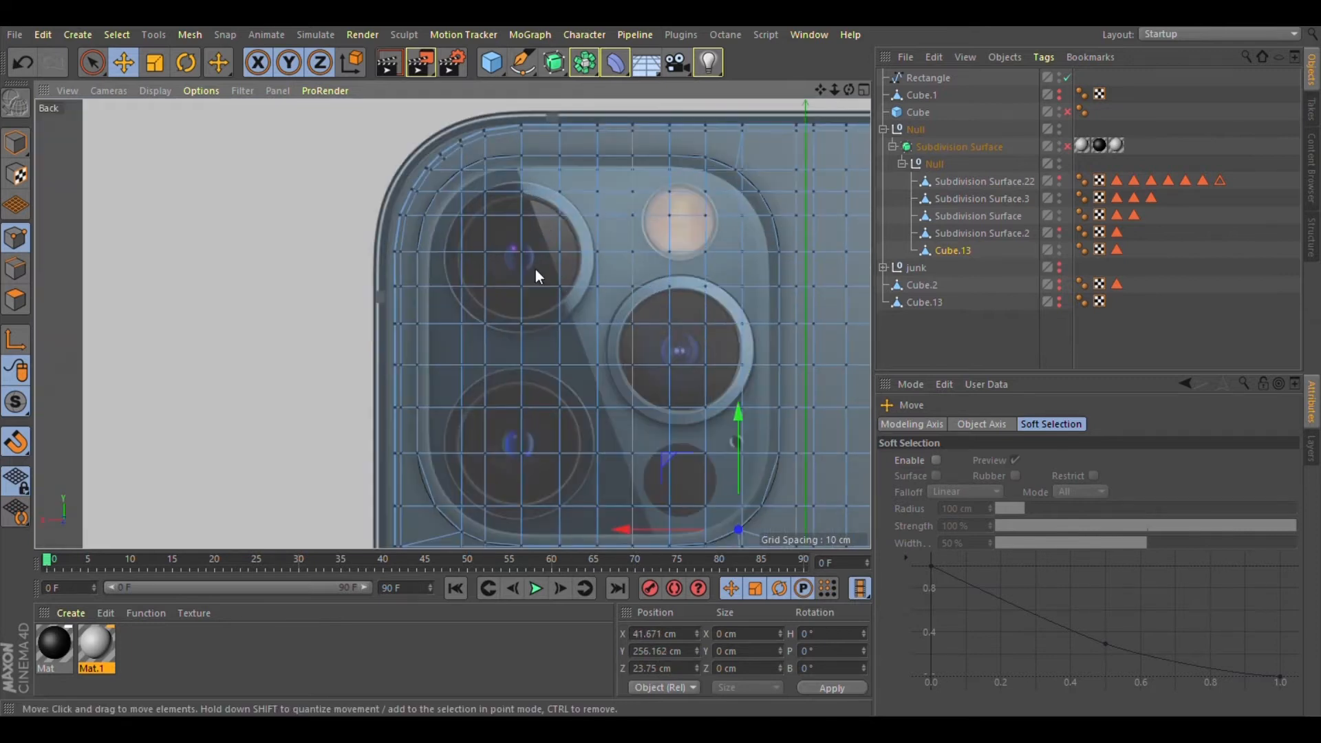
# Step: Show the phone body shaded with its mesh lines in the back view and check the complete bump outline
pyautogui.click(155, 91)
pyautogui.click(207, 127)
pyautogui.scroll(-4, 289, 180)
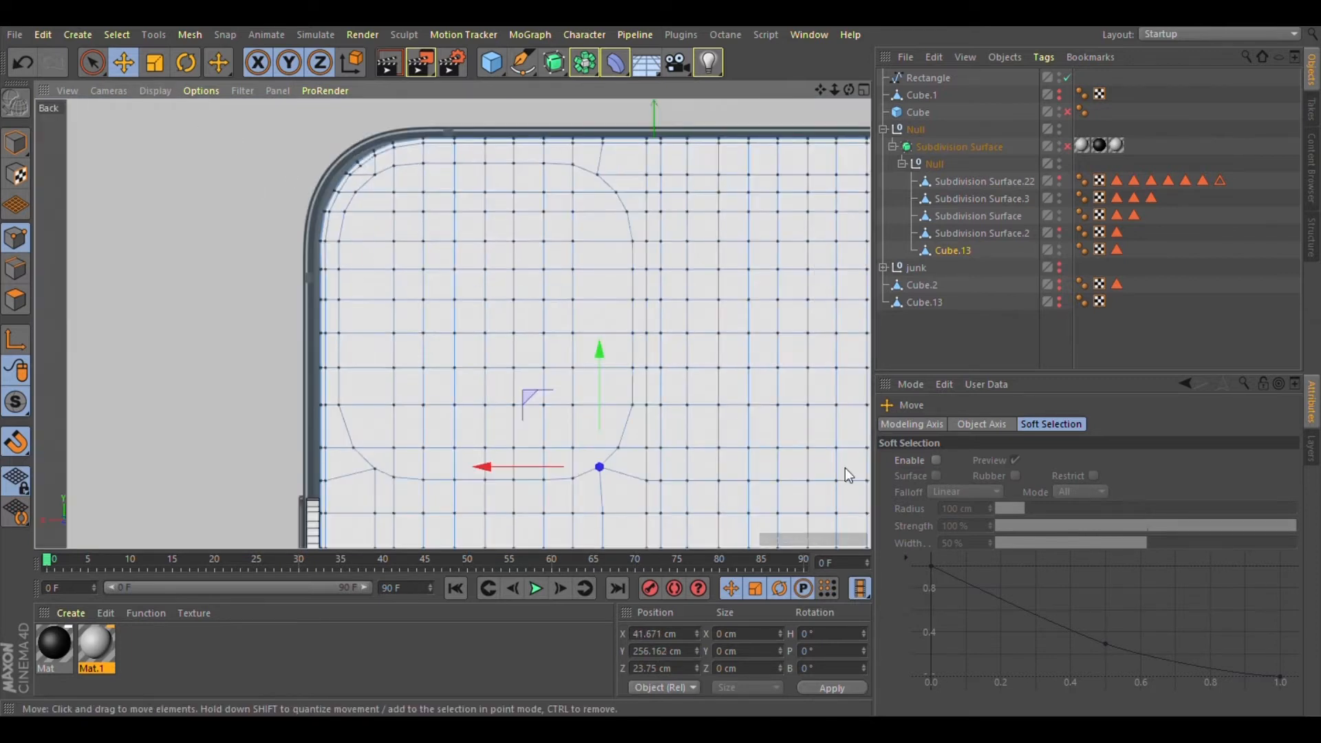
pyautogui.click(1121, 348)
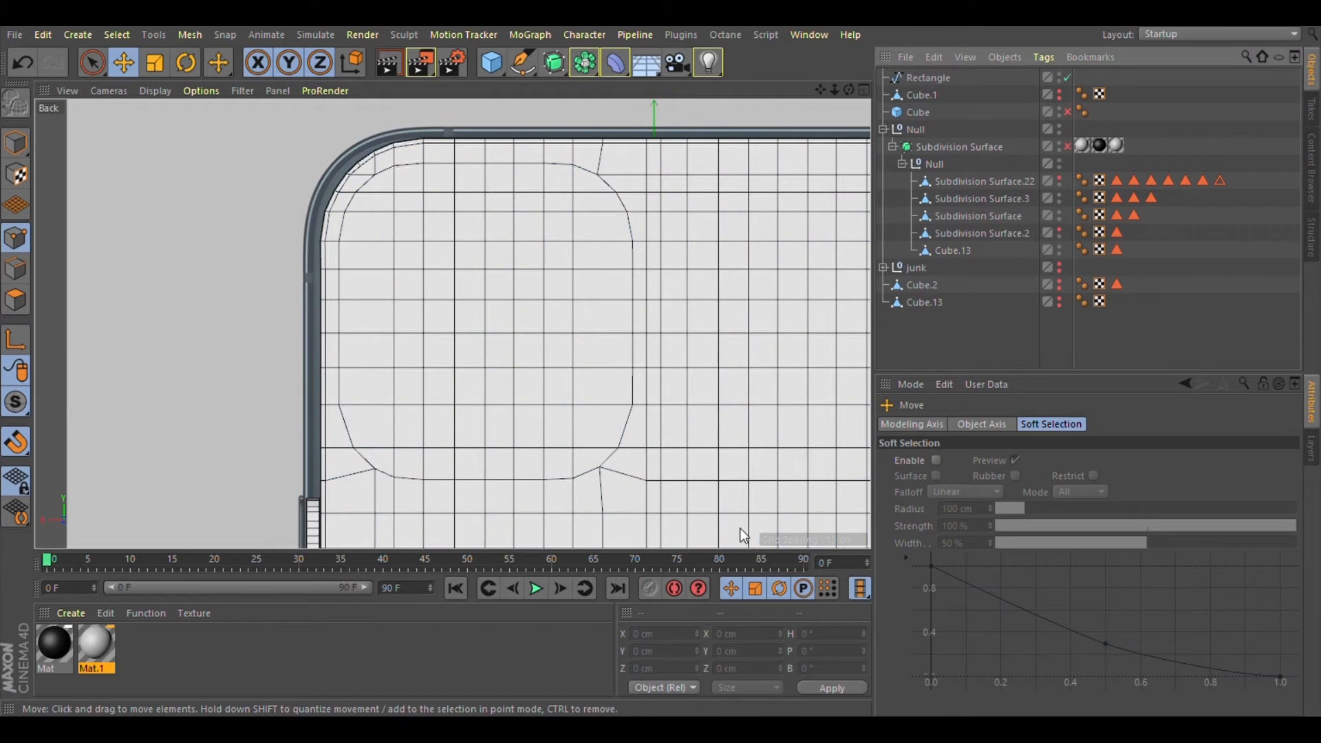
pyautogui.scroll(-4, 707, 434)
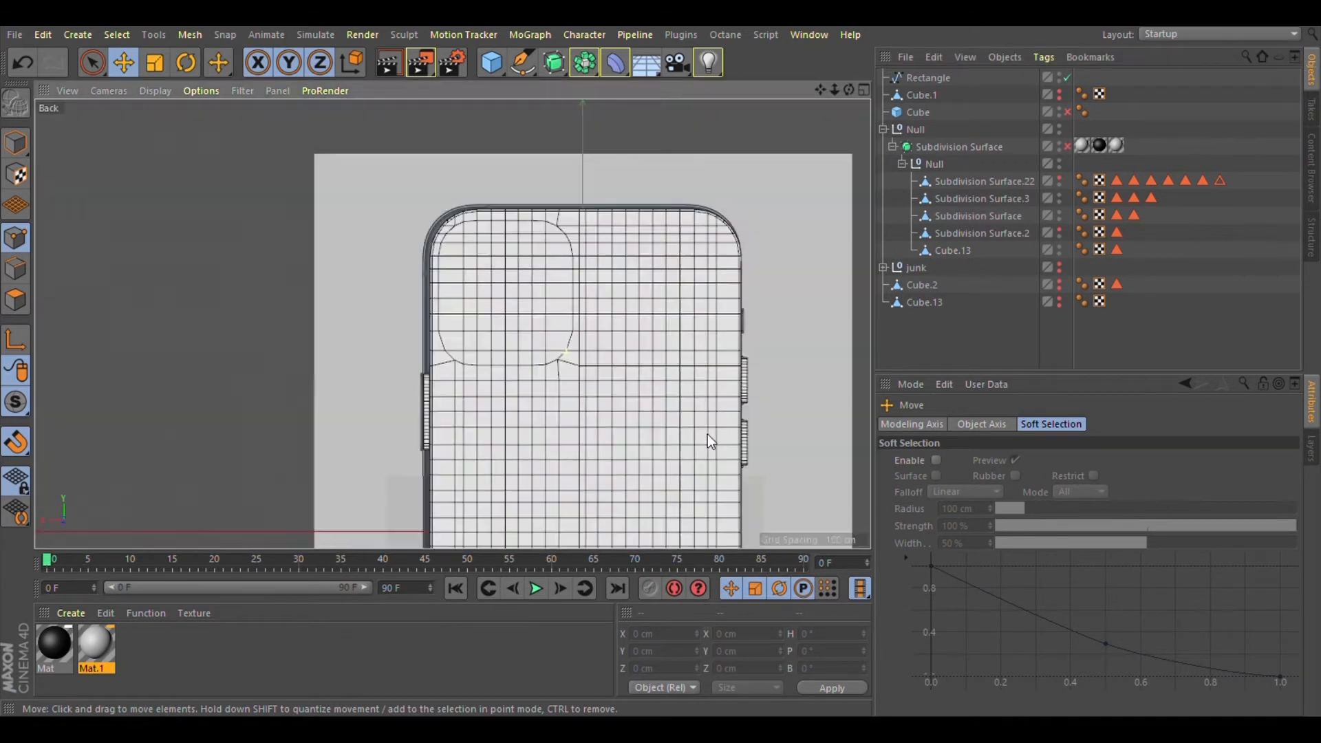
pyautogui.scroll(8, 578, 438)
pyautogui.scroll(1, 574, 429)
# Step: Examine Cube.13's edges and edge loops running out from the lower corners of the bump outline
pyautogui.click(16, 268)
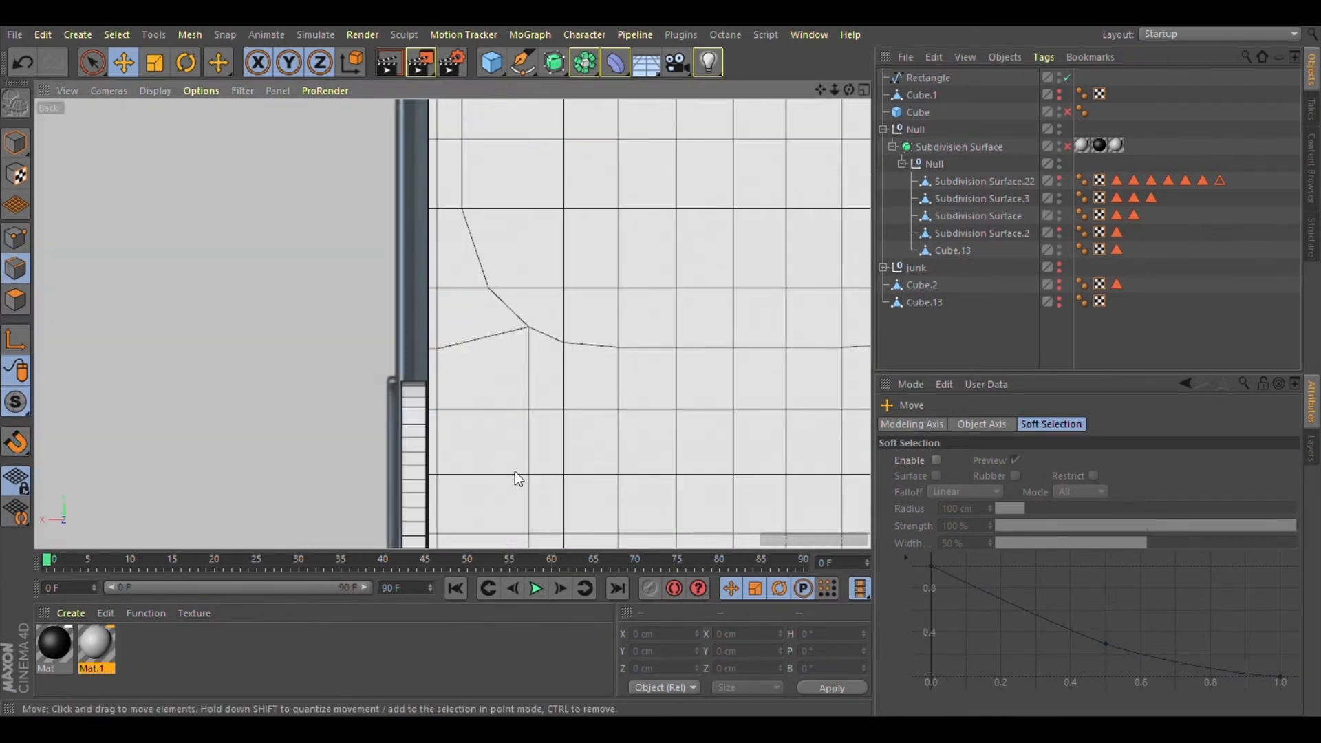
pyautogui.click(953, 250)
pyautogui.scroll(3, 568, 435)
pyautogui.click(489, 340)
pyautogui.scroll(3, 523, 447)
pyautogui.scroll(-8, 505, 457)
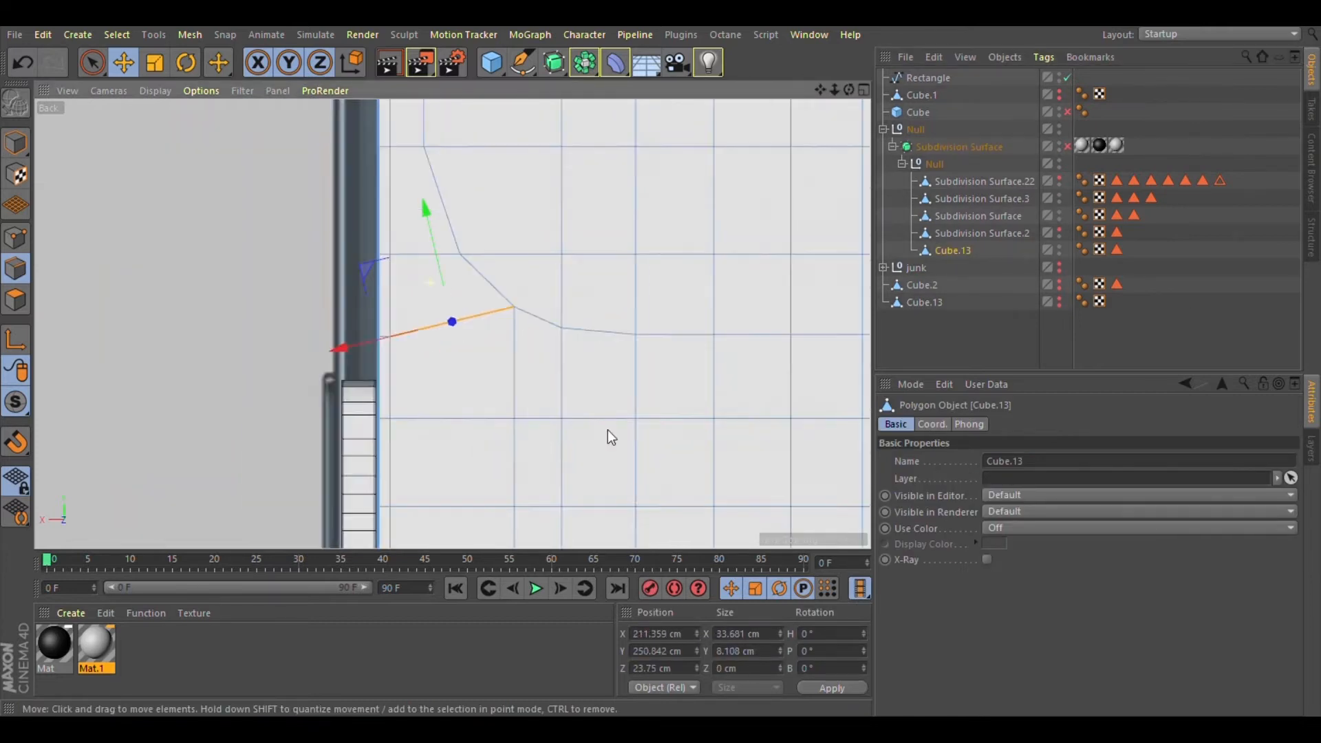
pyautogui.doubleClick(670, 360)
pyautogui.scroll(-4, 618, 304)
pyautogui.click(711, 324)
pyautogui.scroll(2, 824, 321)
pyautogui.scroll(-1, 835, 325)
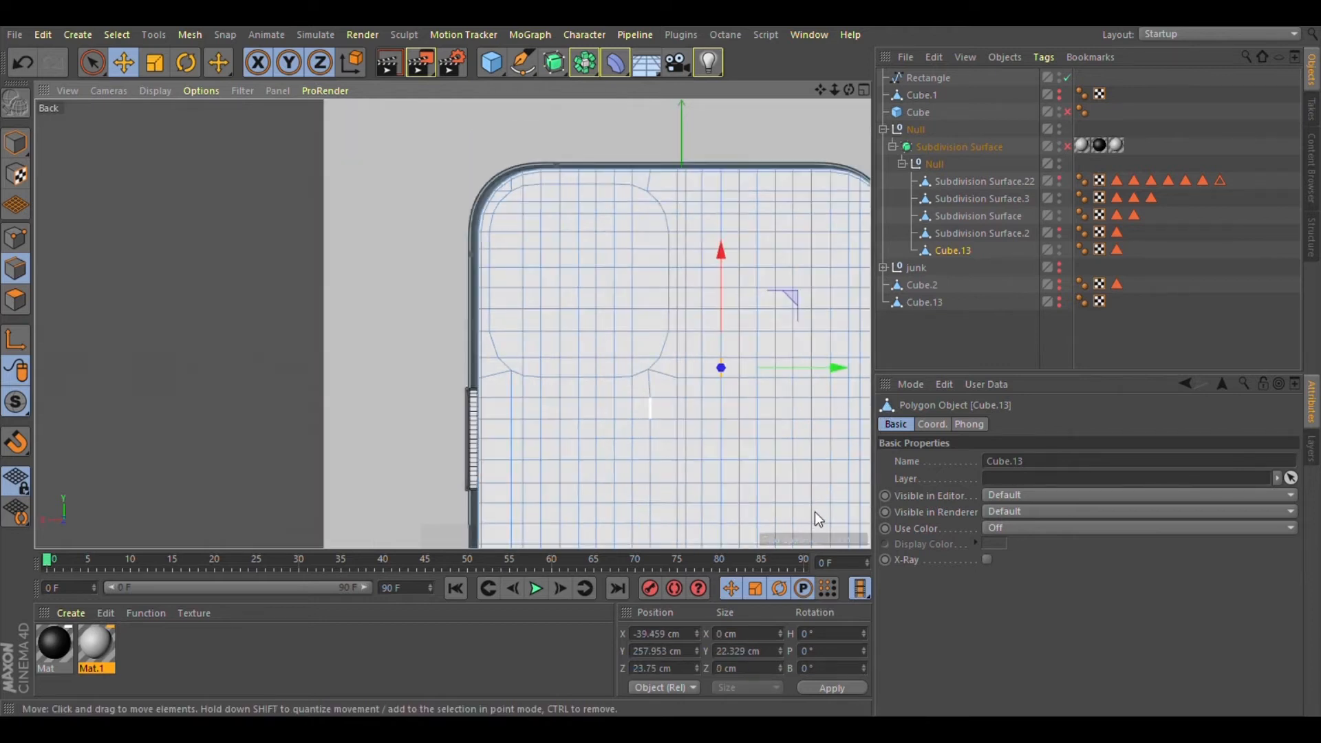
pyautogui.scroll(2, 758, 198)
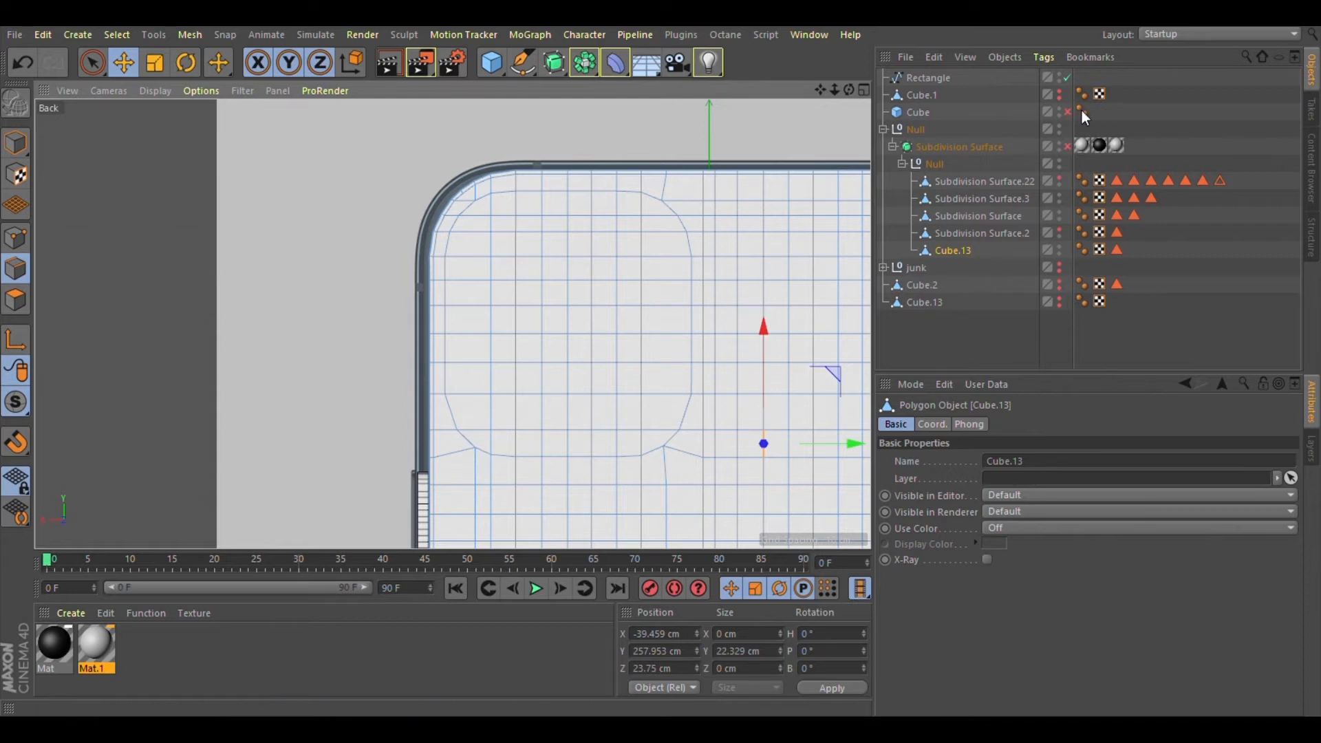
# Step: Examine the phone's back and the bump area from several angles in the perspective view
pyautogui.click(864, 90)
pyautogui.middleClick(417, 176)
pyautogui.scroll(-5, 550, 255)
pyautogui.keyDown('alt'); pyautogui.moveTo(534, 266); pyautogui.dragTo(744, 311); pyautogui.keyUp('alt')
pyautogui.click(1067, 147)
pyautogui.click(977, 339)
pyautogui.keyDown('alt'); pyautogui.moveTo(604, 275); pyautogui.dragTo(634, 296); pyautogui.keyUp('alt')
pyautogui.keyDown('alt'); pyautogui.moveTo(502, 238); pyautogui.dragTo(744, 403); pyautogui.keyUp('alt')
# Step: Select all Cube.13 polygons inside the rounded bump outline on the phone's back
pyautogui.click(953, 251)
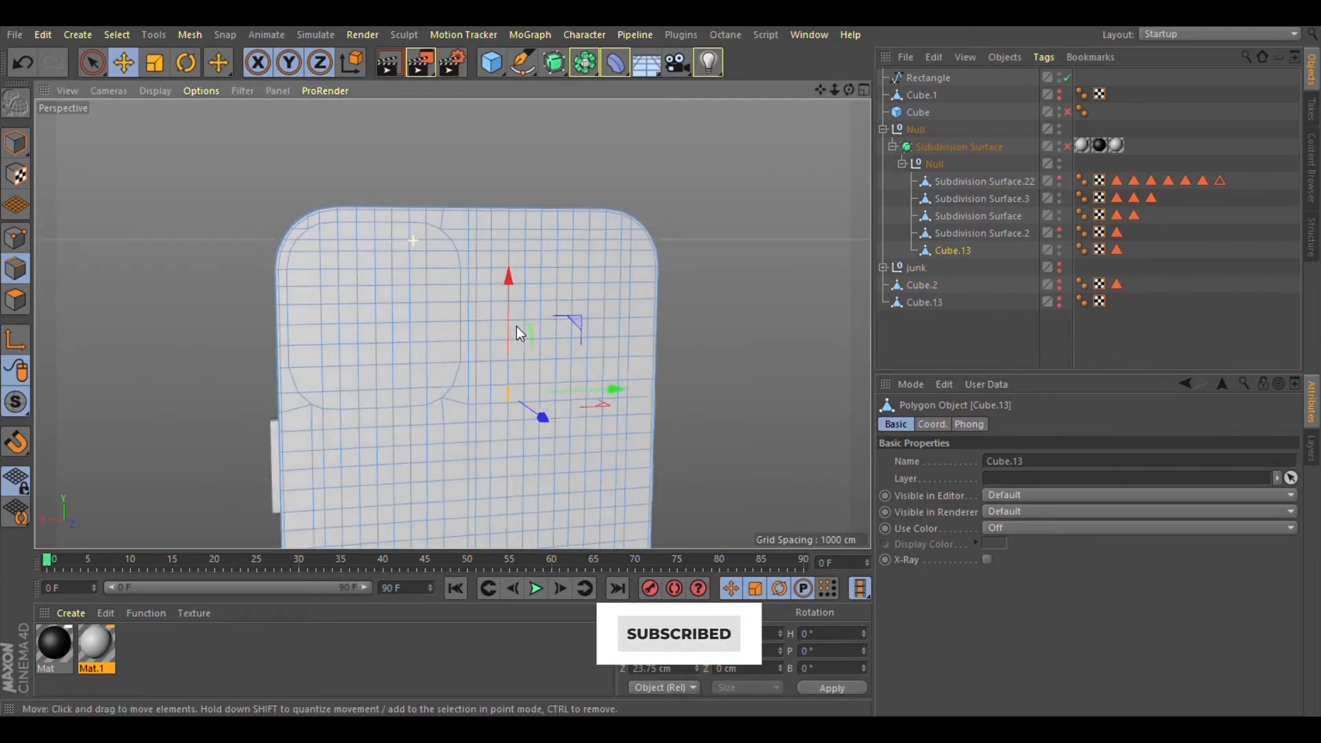
pyautogui.scroll(2, 522, 330)
pyautogui.keyDown('alt'); pyautogui.moveTo(391, 322); pyautogui.dragTo(213, 336); pyautogui.keyUp('alt')
pyautogui.click(15, 299)
pyautogui.click(92, 63)
pyautogui.moveTo(289, 293)
pyautogui.mouseDown()
pyautogui.moveTo(347, 218)
pyautogui.moveTo(493, 227)
pyautogui.moveTo(374, 300)
pyautogui.moveTo(461, 306)
pyautogui.moveTo(474, 452)
pyautogui.moveTo(307, 466)
pyautogui.moveTo(311, 429)
pyautogui.moveTo(382, 315)
pyautogui.moveTo(354, 339)
pyautogui.mouseUp()
pyautogui.press('e')
pyautogui.keyDown('alt'); pyautogui.moveTo(320, 276); pyautogui.dragTo(350, 368); pyautogui.keyUp('alt')
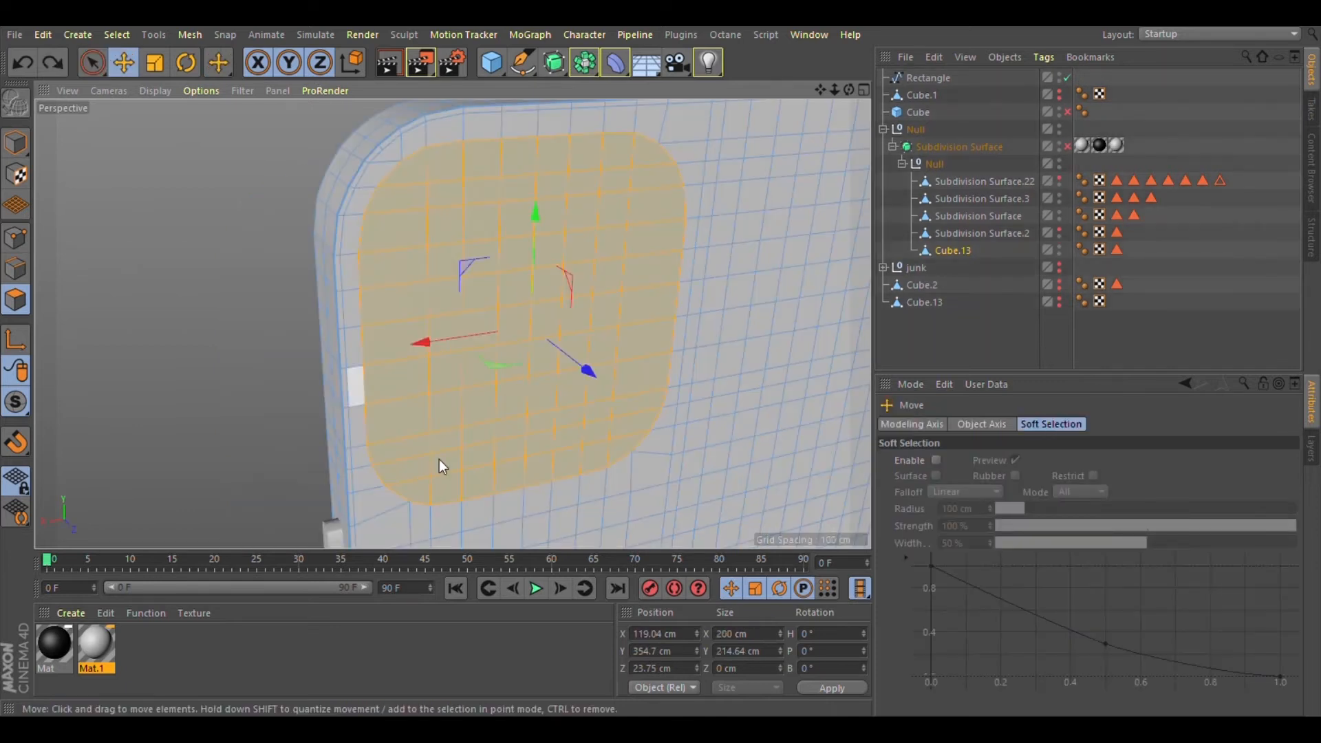
pyautogui.scroll(3, 388, 234)
pyautogui.scroll(1, 485, 287)
pyautogui.moveTo(464, 284)
pyautogui.keyDown('alt'); pyautogui.mouseDown()
pyautogui.moveTo(440, 284)
pyautogui.moveTo(449, 299)
pyautogui.mouseUp(); pyautogui.keyUp('alt')
pyautogui.scroll(-4, 275, 306)
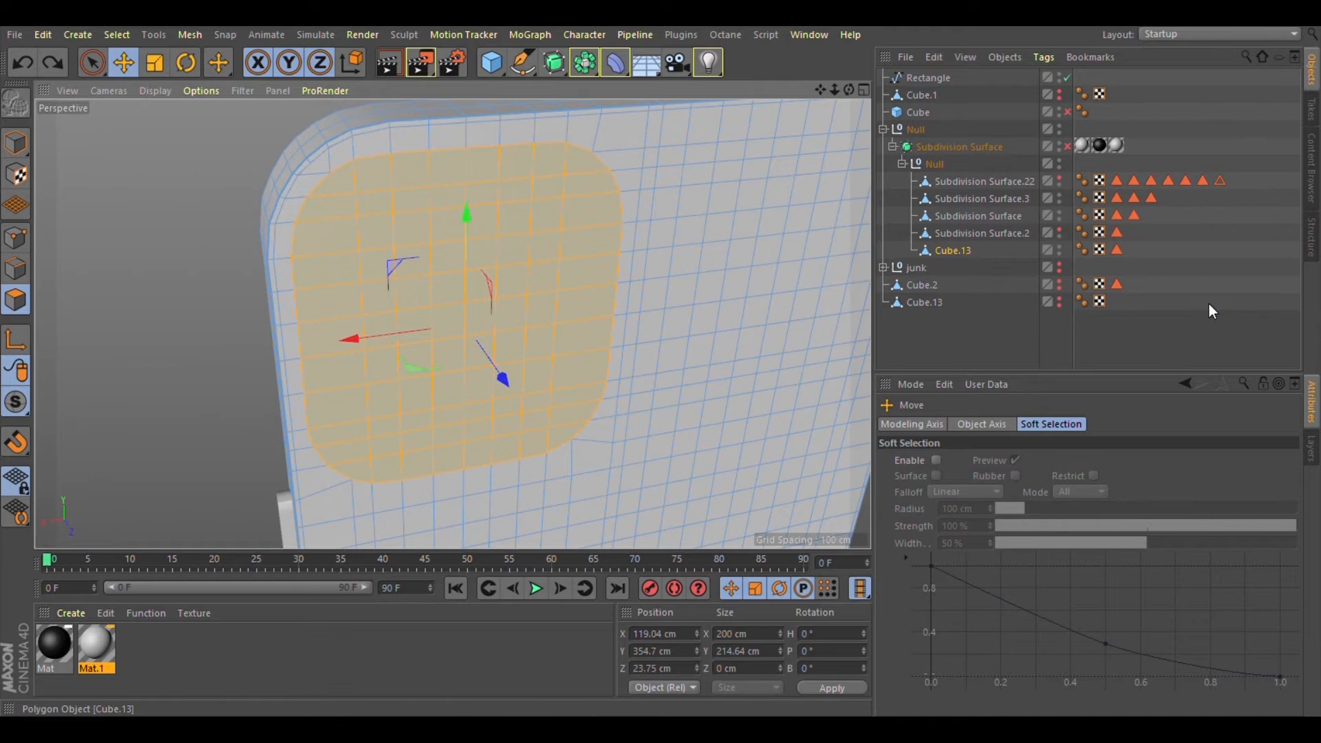
pyautogui.hotkey('ctrl', 'd')
pyautogui.click(882, 268)
pyautogui.hotkey('ctrl', 'z')
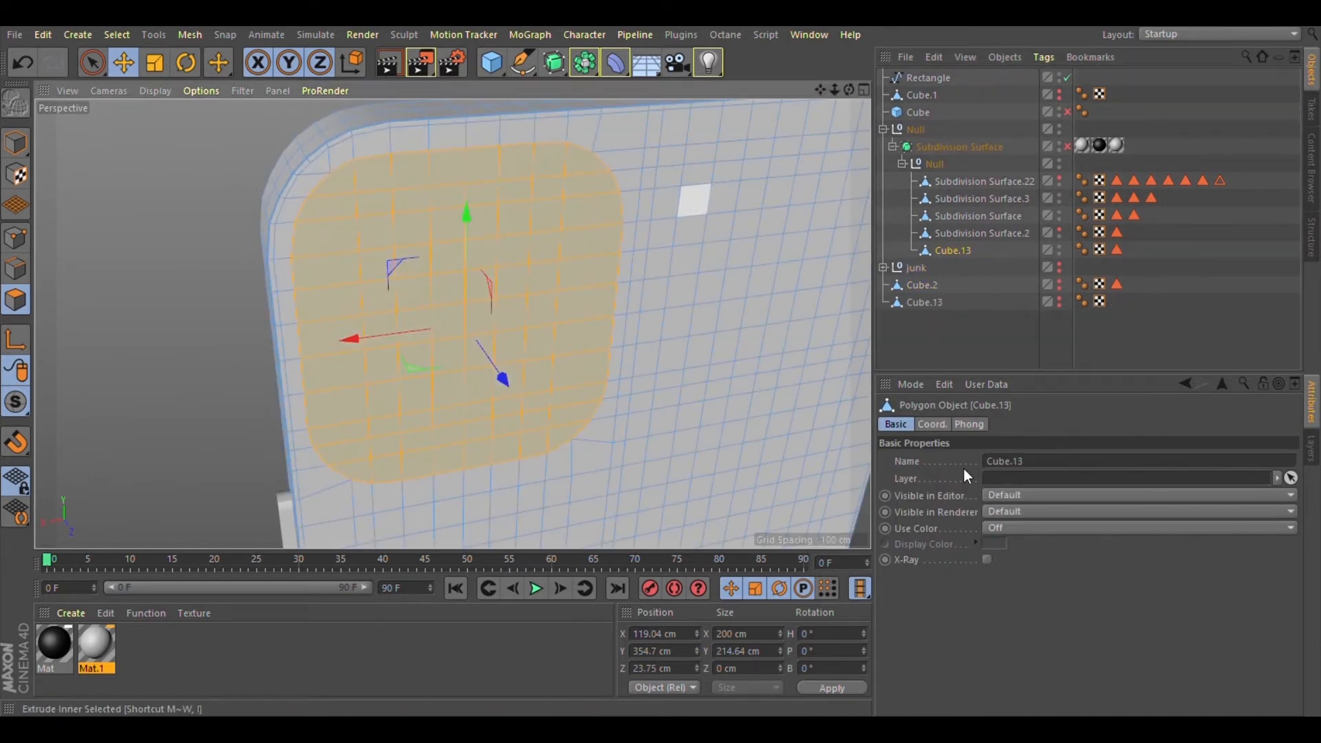
# Step: Inset the selected bump polygons by 5 cm with Extrude Inner and compare the result with the reference photo
pyautogui.press('i')
pyautogui.click(920, 563)
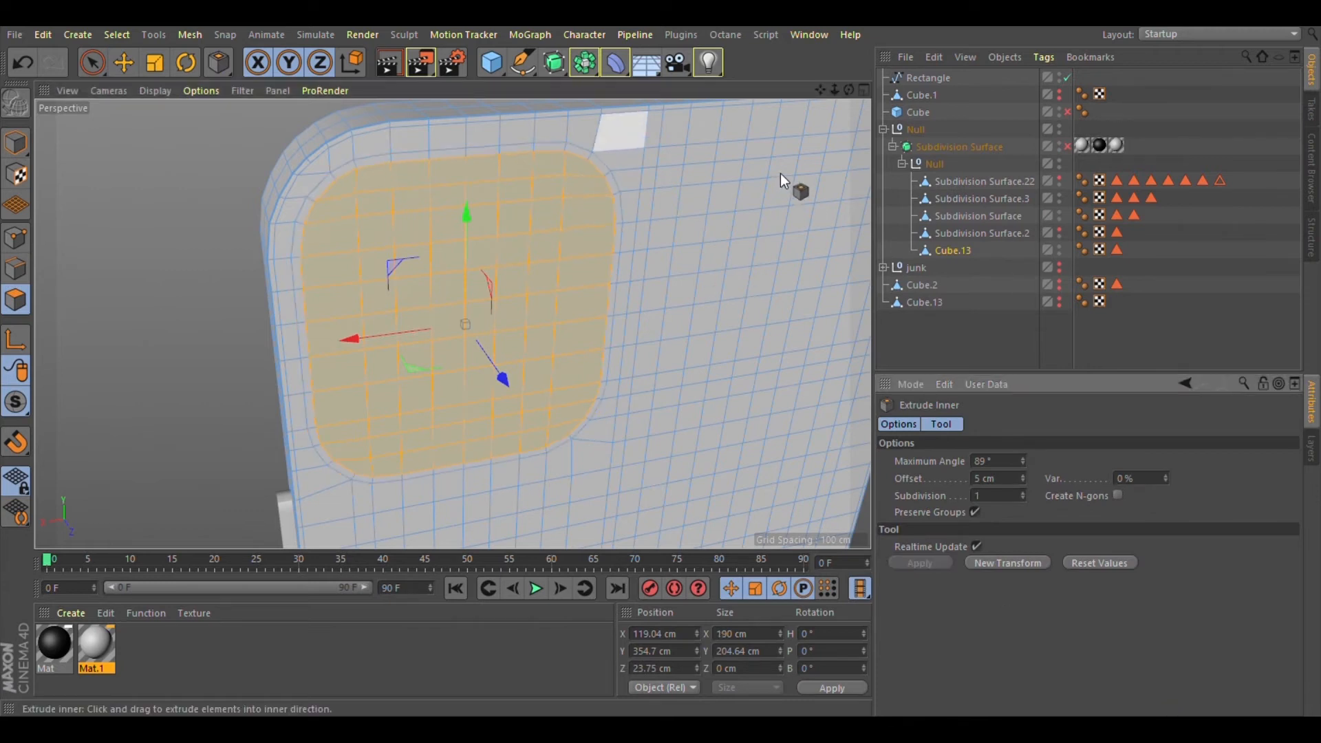
pyautogui.keyDown('alt'); pyautogui.moveTo(780, 173); pyautogui.dragTo(734, 153); pyautogui.keyUp('alt')
pyautogui.press('F4')
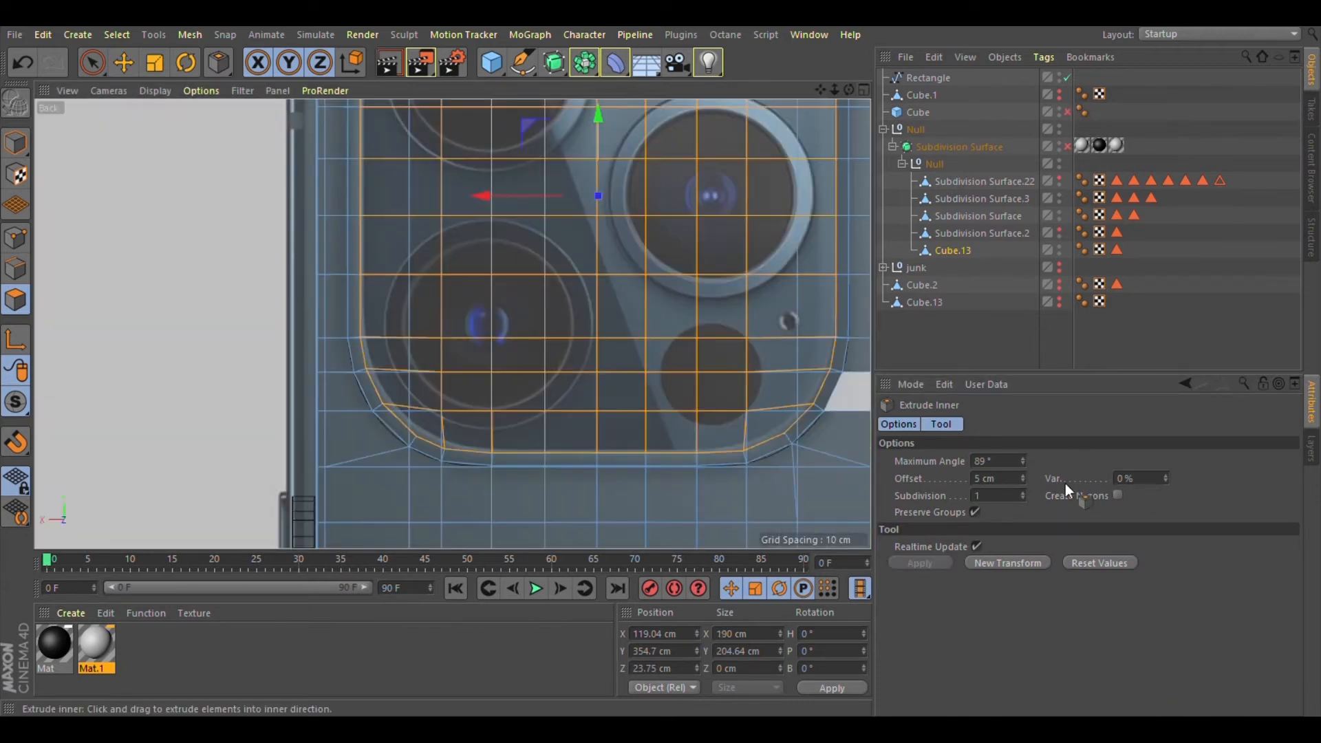
pyautogui.press('F5')
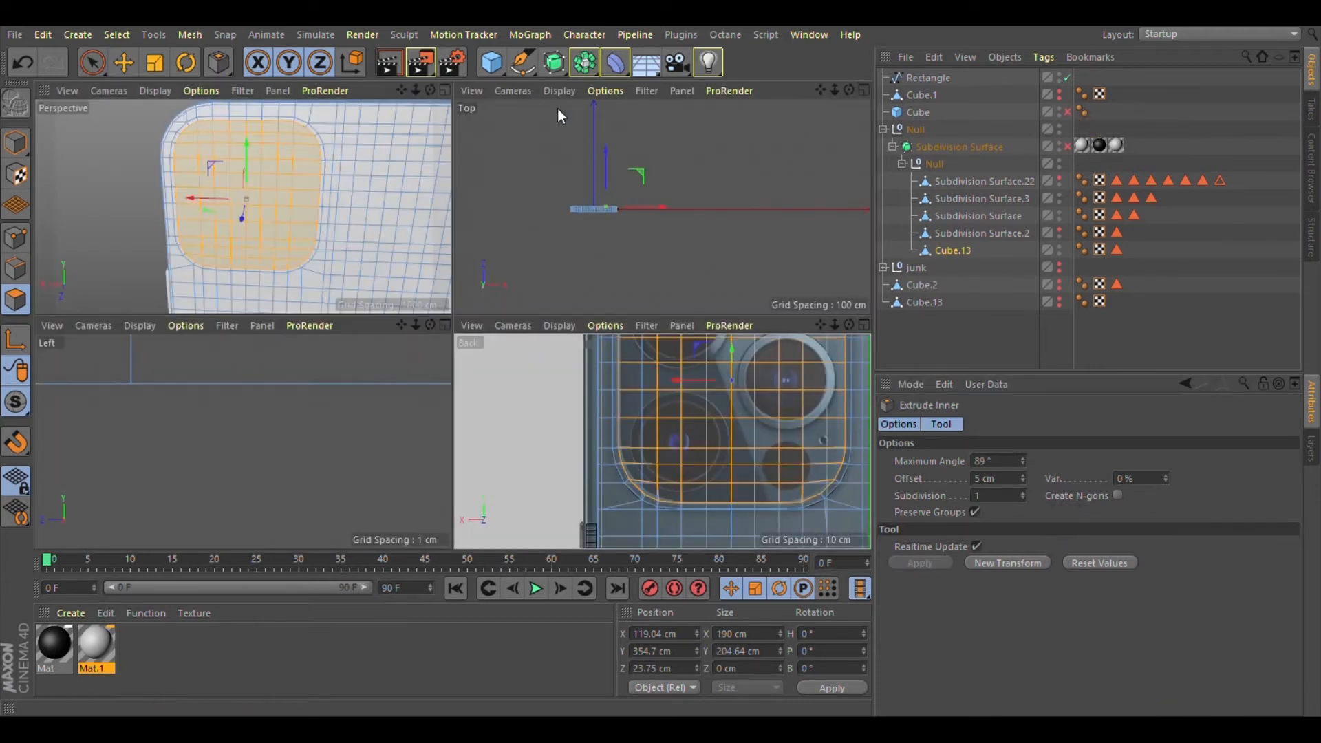
pyautogui.press('F1')
# Step: Move the inset bump polygons outward from the phone's back to a Z position of about 28.8 cm
pyautogui.keyDown('alt'); pyautogui.moveTo(459, 224); pyautogui.dragTo(686, 445); pyautogui.keyUp('alt')
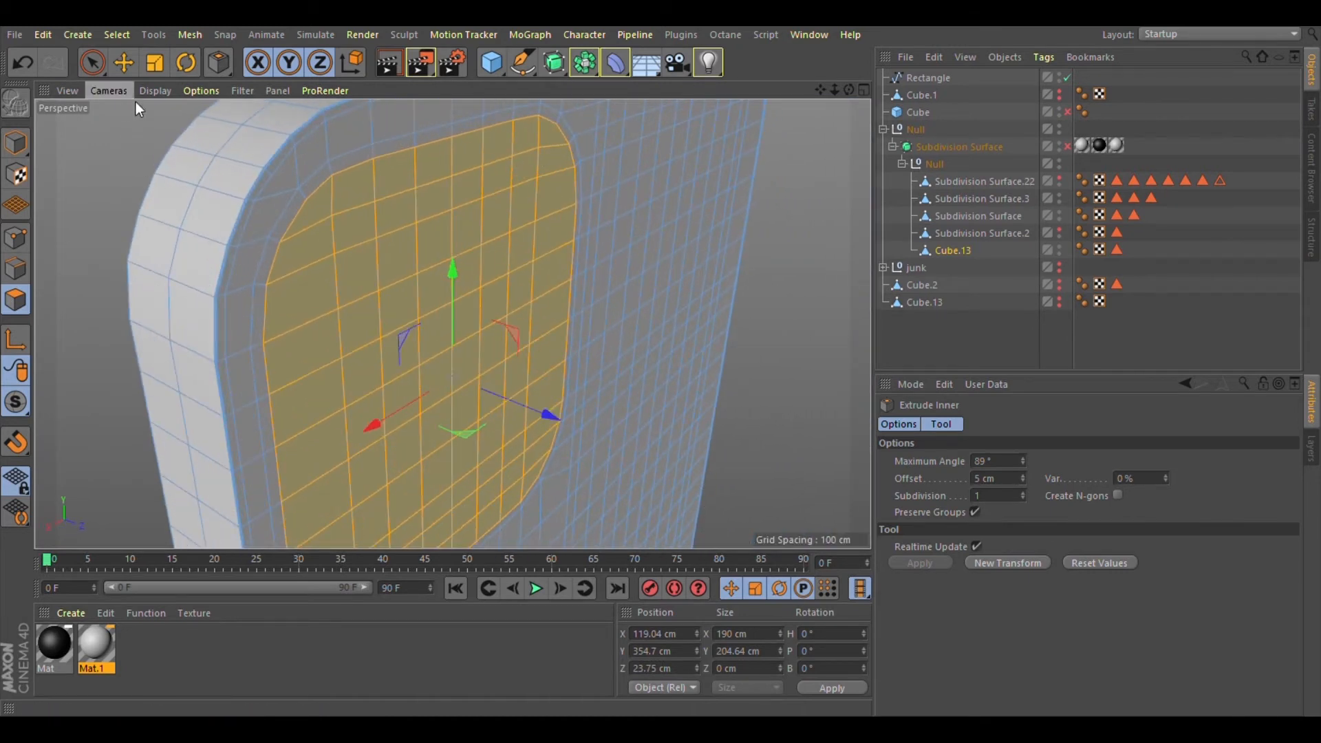
pyautogui.press('F3')
pyautogui.scroll(6, 470, 274)
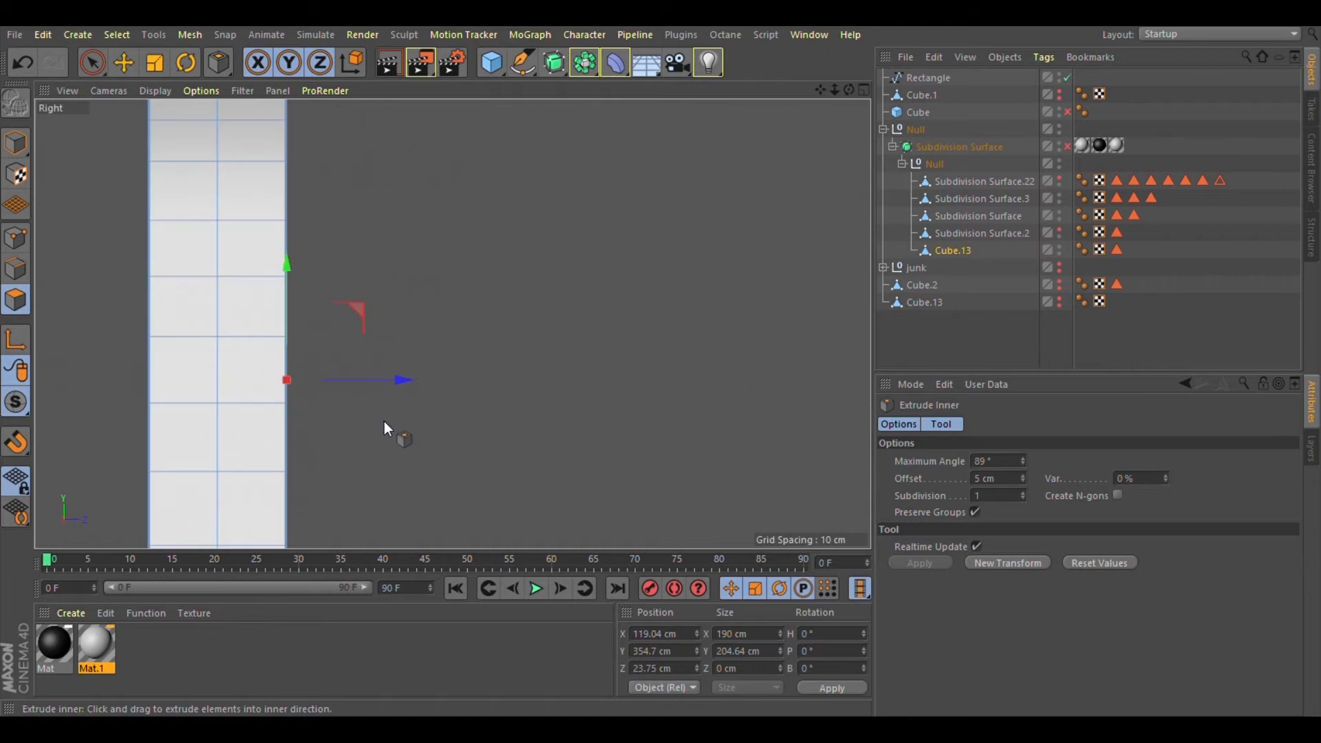
pyautogui.moveTo(486, 494); pyautogui.dragTo(506, 492)
pyautogui.click(185, 217)
pyautogui.scroll(-3, 467, 398)
pyautogui.keyDown('alt'); pyautogui.moveTo(649, 209); pyautogui.dragTo(614, 205); pyautogui.keyUp('alt')
pyautogui.scroll(5, 517, 165)
# Step: Deselect the model and examine the raised bump's rim from several angles
pyautogui.click(1101, 338)
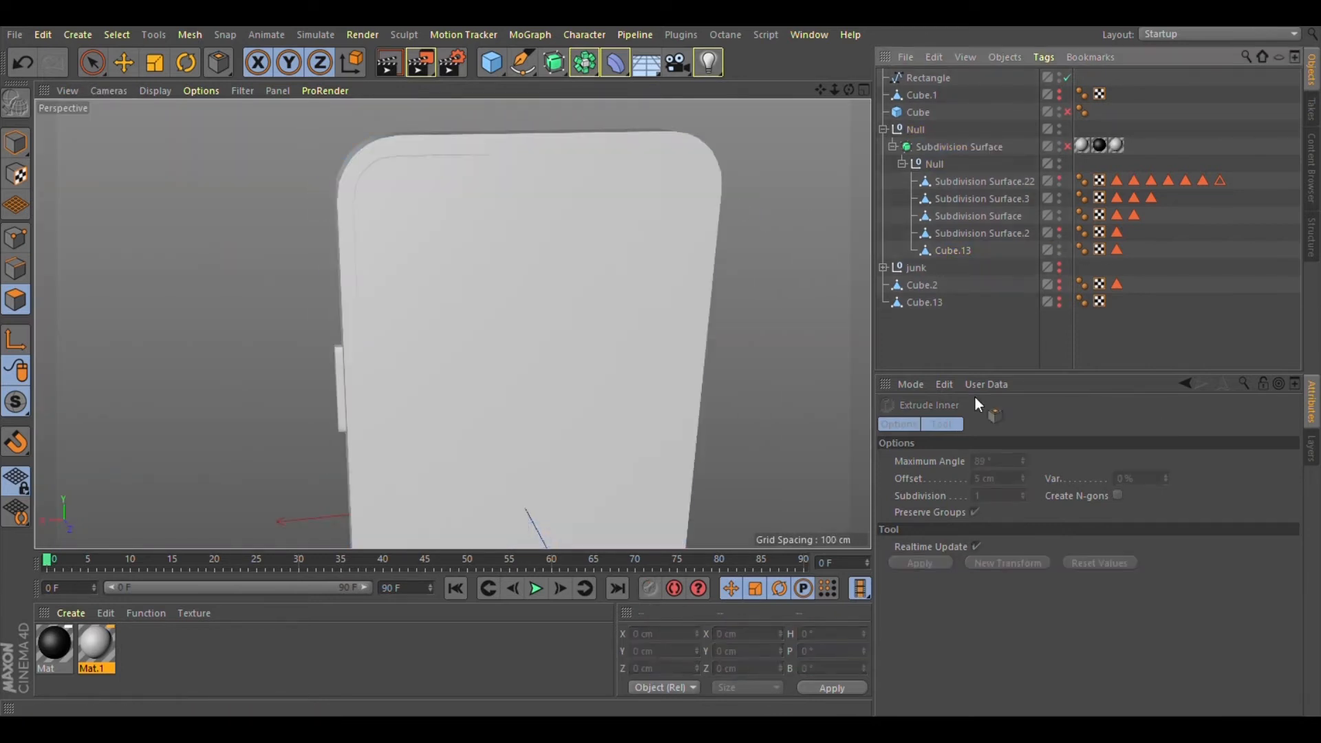
pyautogui.keyDown('alt'); pyautogui.moveTo(489, 148); pyautogui.dragTo(550, 188, button='right'); pyautogui.keyUp('alt')
pyautogui.keyDown('alt'); pyautogui.moveTo(387, 150); pyautogui.dragTo(452, 324); pyautogui.keyUp('alt')
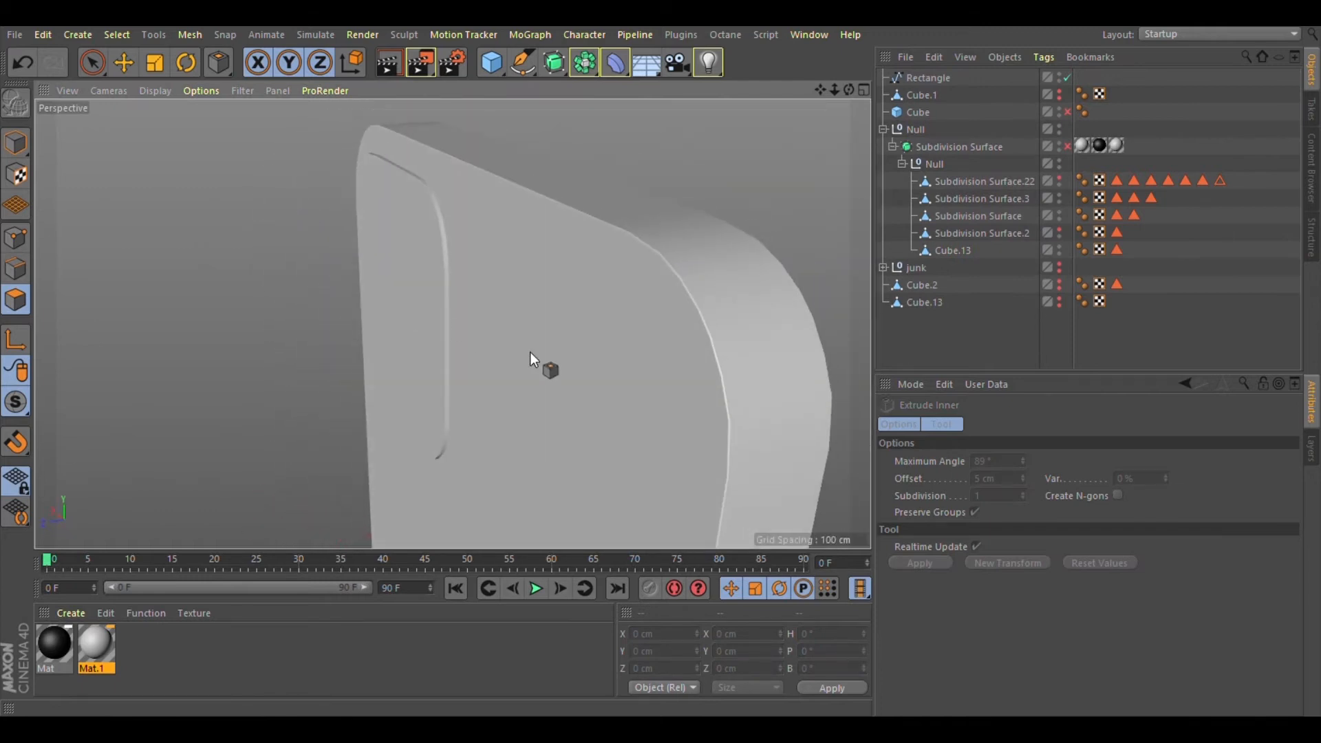
pyautogui.keyDown('alt'); pyautogui.moveTo(442, 268); pyautogui.dragTo(552, 329, button='right'); pyautogui.keyUp('alt')
pyautogui.keyDown('alt'); pyautogui.moveTo(452, 227); pyautogui.dragTo(935, 300); pyautogui.keyUp('alt')
pyautogui.keyDown('alt'); pyautogui.moveTo(617, 216); pyautogui.dragTo(599, 320, button='right'); pyautogui.keyUp('alt')
pyautogui.keyDown('alt'); pyautogui.moveTo(599, 319); pyautogui.dragTo(612, 327); pyautogui.keyUp('alt')
pyautogui.keyDown('alt'); pyautogui.moveTo(528, 318); pyautogui.dragTo(659, 391, button='right'); pyautogui.keyUp('alt')
# Step: Move the edge loop around Cube.13's bump wall outward to Z about 27.6 cm, and turn on the Subdivision Surface
pyautogui.click(124, 63)
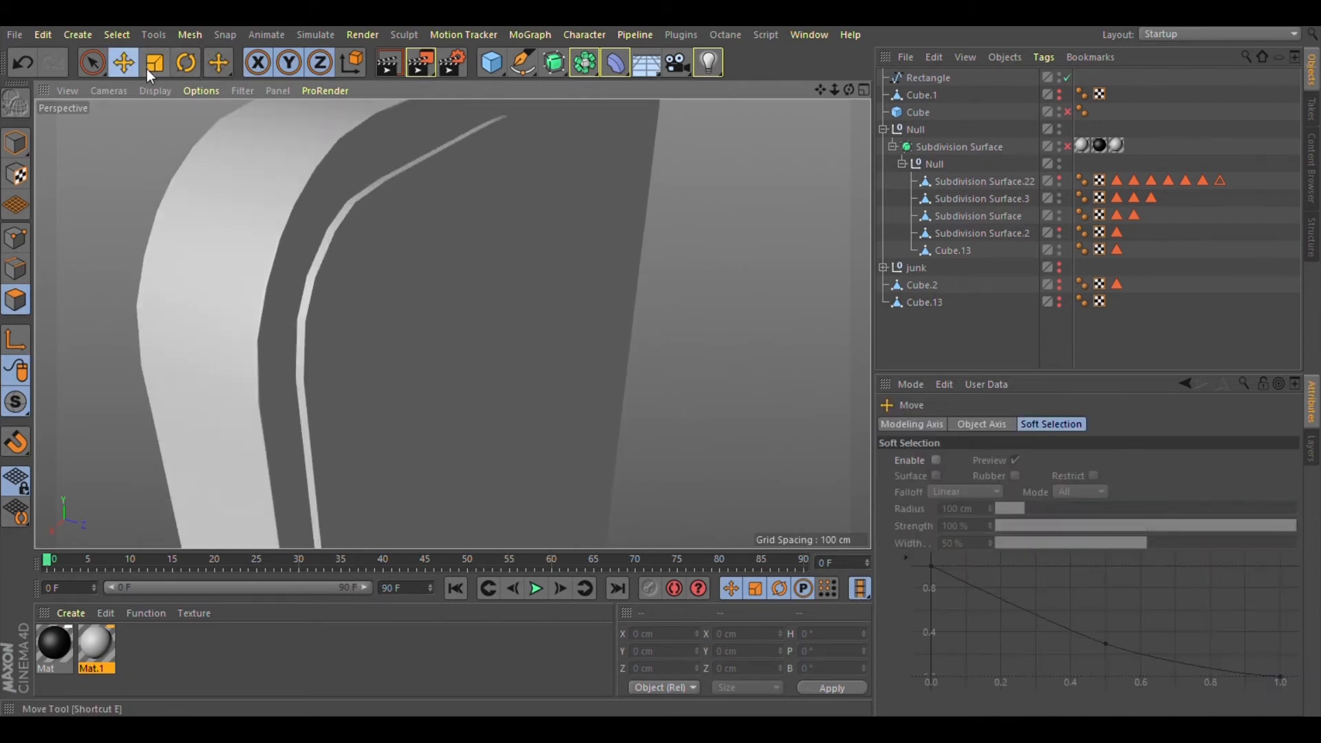
pyautogui.click(93, 63)
pyautogui.click(953, 249)
pyautogui.keyDown('alt'); pyautogui.moveTo(507, 321); pyautogui.dragTo(539, 481); pyautogui.keyUp('alt')
pyautogui.moveTo(518, 377); pyautogui.dragTo(655, 468)
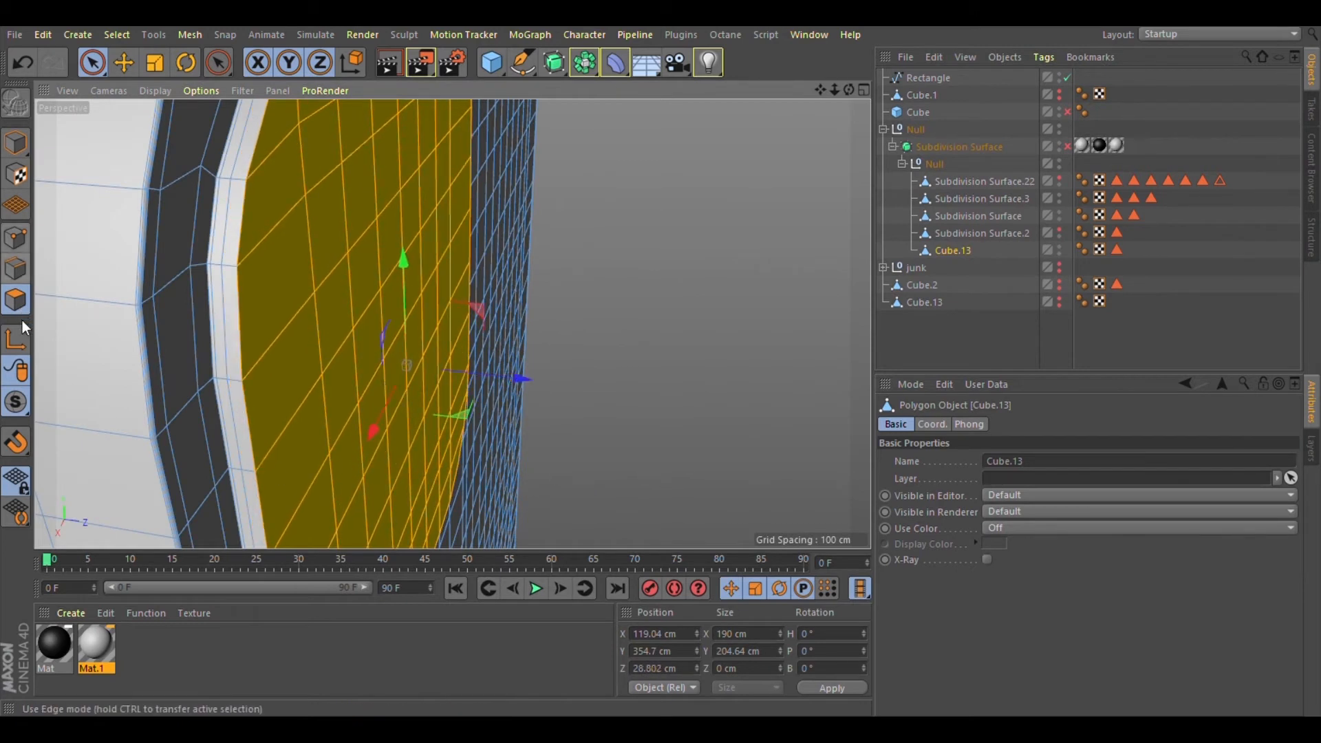
pyautogui.click(15, 268)
pyautogui.press('e')
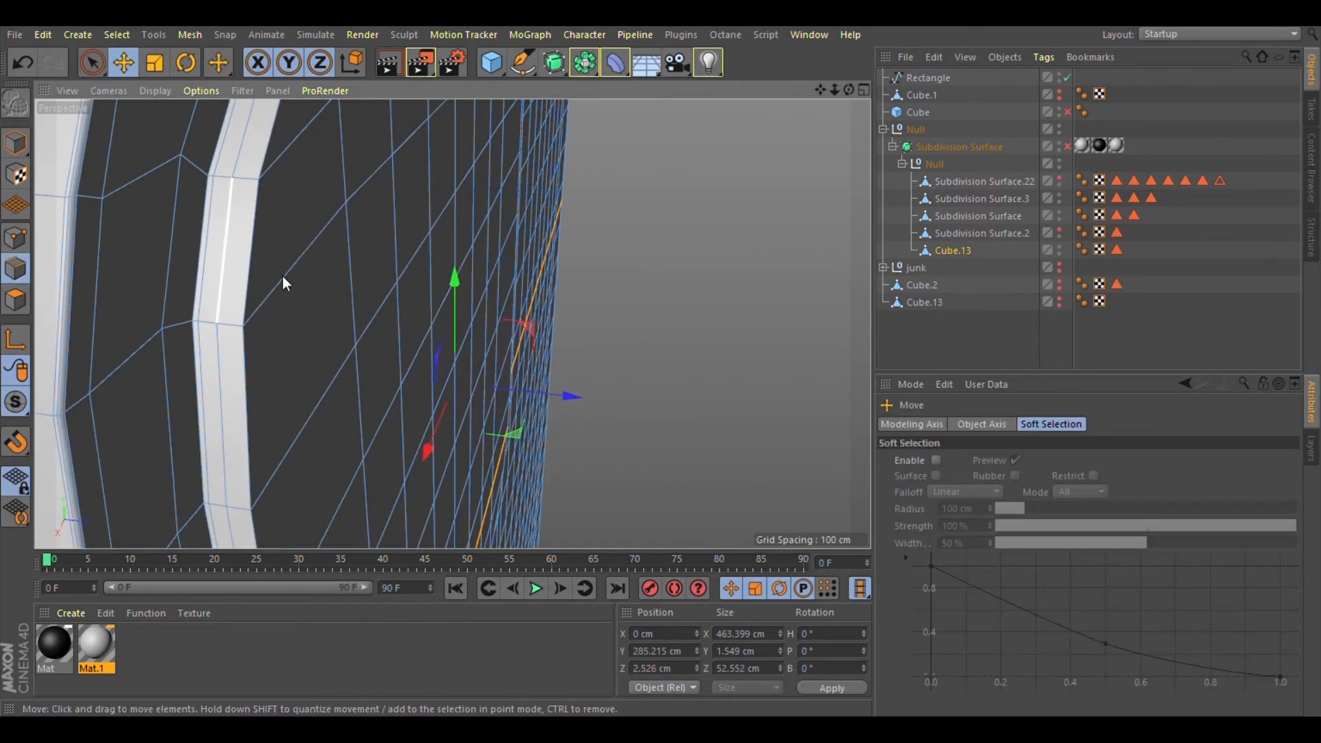
pyautogui.doubleClick(282, 275)
pyautogui.moveTo(699, 530); pyautogui.dragTo(736, 523)
pyautogui.scroll(3, 699, 527)
pyautogui.click(1067, 147)
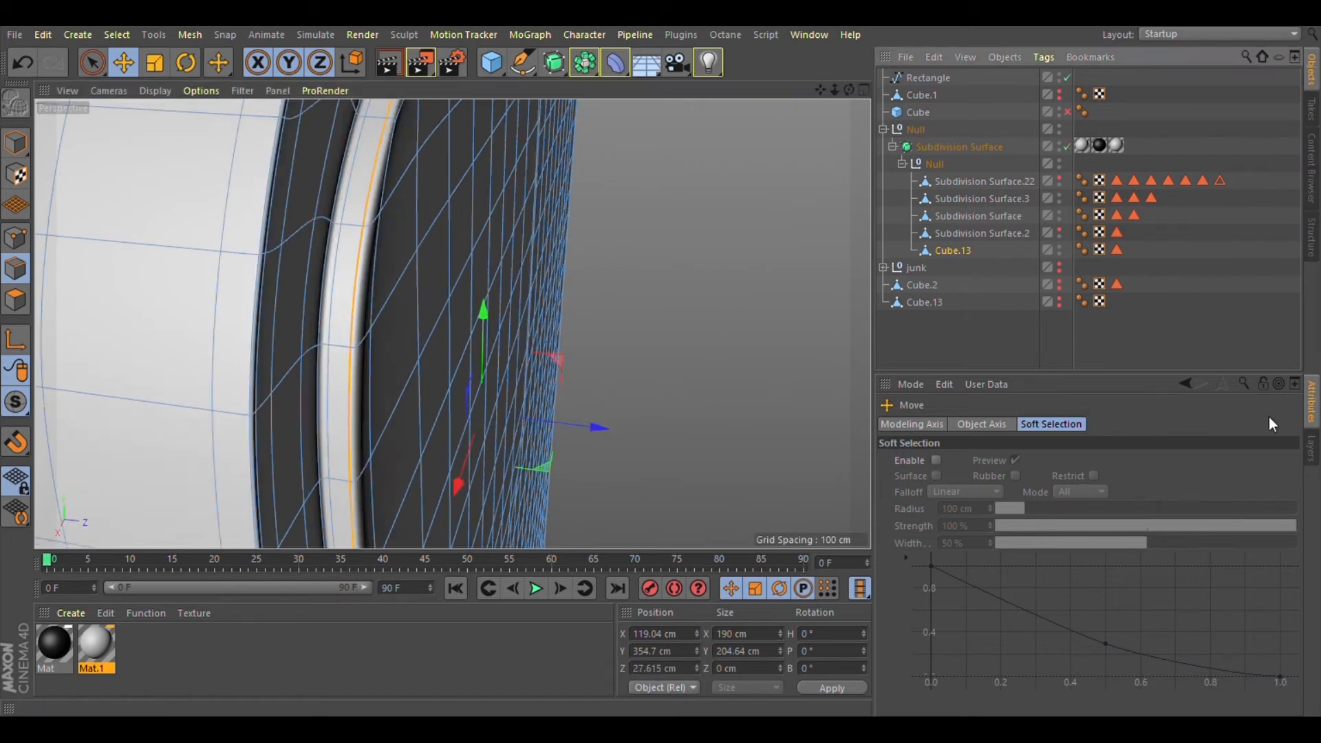
# Step: Turn off the Subdivision Surface and move the polygons of the bump's raised face outward to a Z position of about 30.8 cm
pyautogui.click(1190, 342)
pyautogui.scroll(-3, 274, 285)
pyautogui.keyDown('alt'); pyautogui.moveTo(461, 210); pyautogui.dragTo(399, 238); pyautogui.keyUp('alt')
pyautogui.scroll(-5, 513, 351)
pyautogui.keyDown('alt'); pyautogui.moveTo(254, 287); pyautogui.dragTo(391, 379); pyautogui.keyUp('alt')
pyautogui.scroll(5, 287, 285)
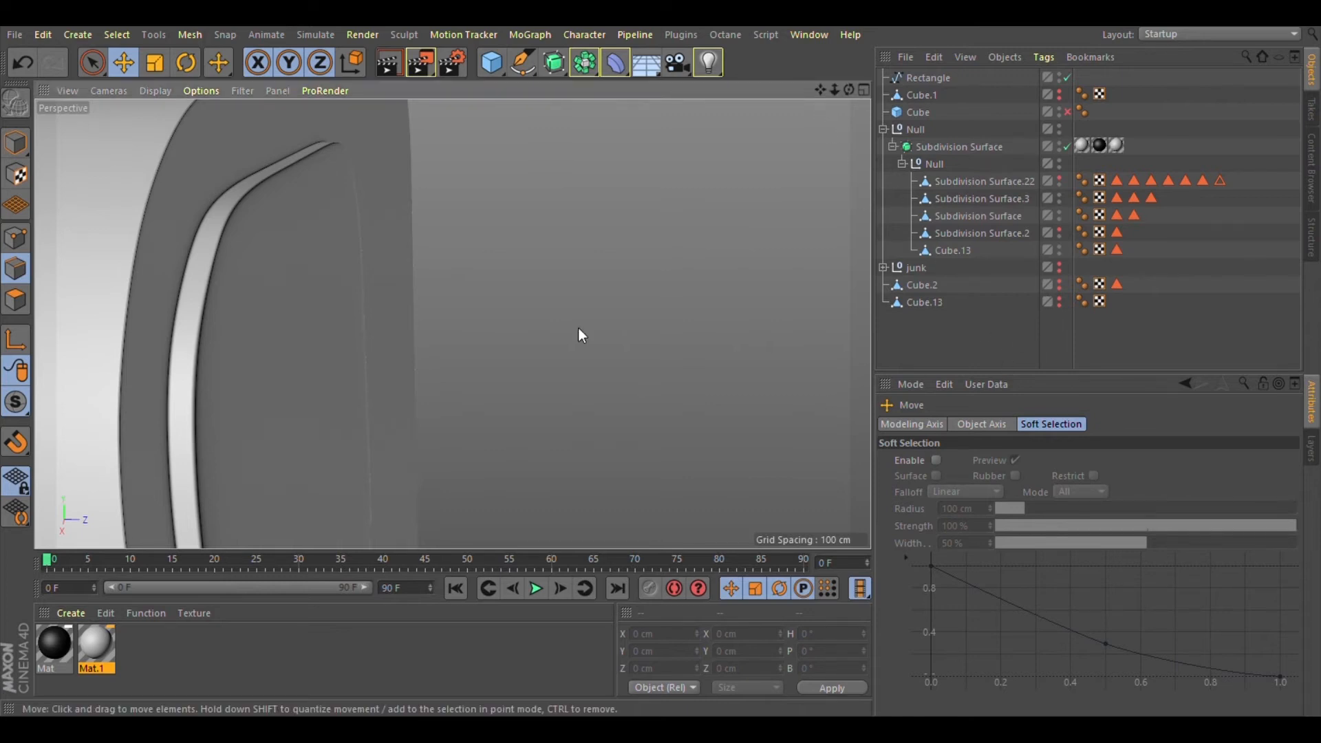
pyautogui.click(15, 300)
pyautogui.click(319, 311)
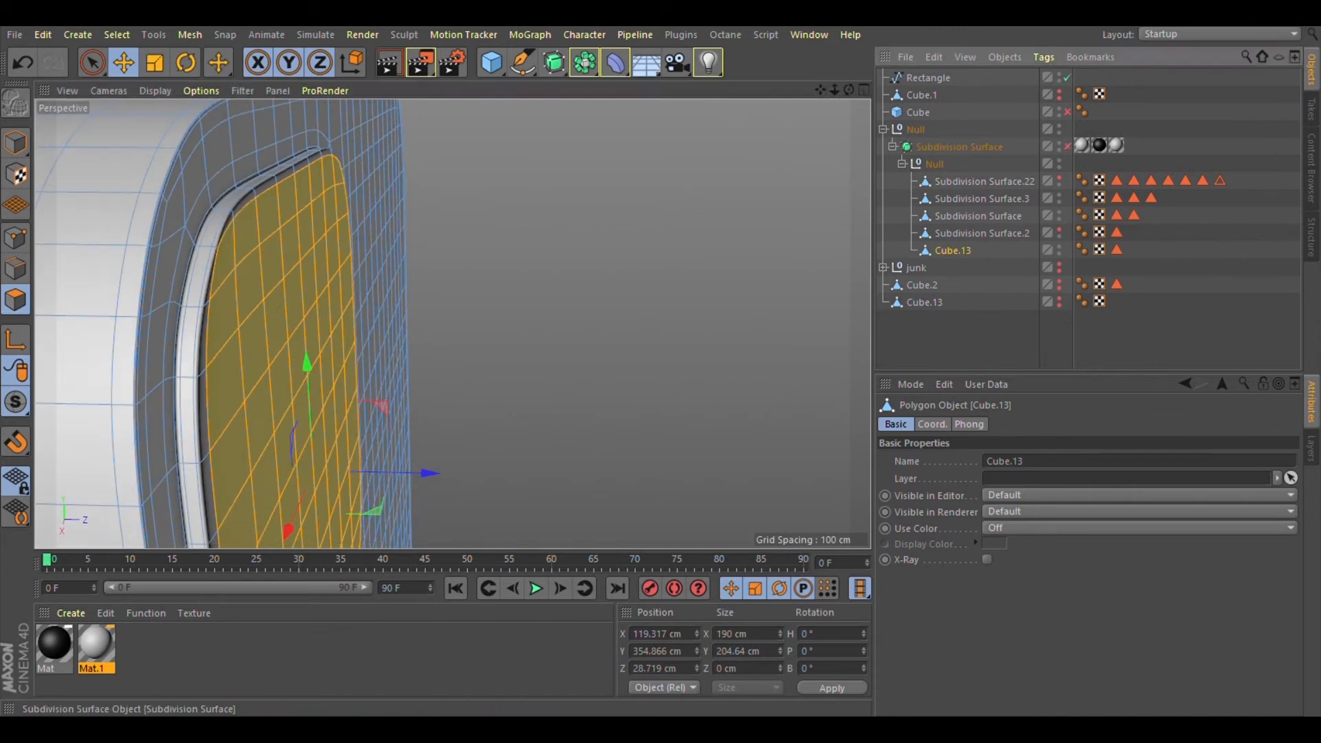
pyautogui.click(1067, 147)
pyautogui.scroll(-3, 557, 440)
pyautogui.scroll(3, 531, 517)
pyautogui.moveTo(548, 535); pyautogui.dragTo(556, 535)
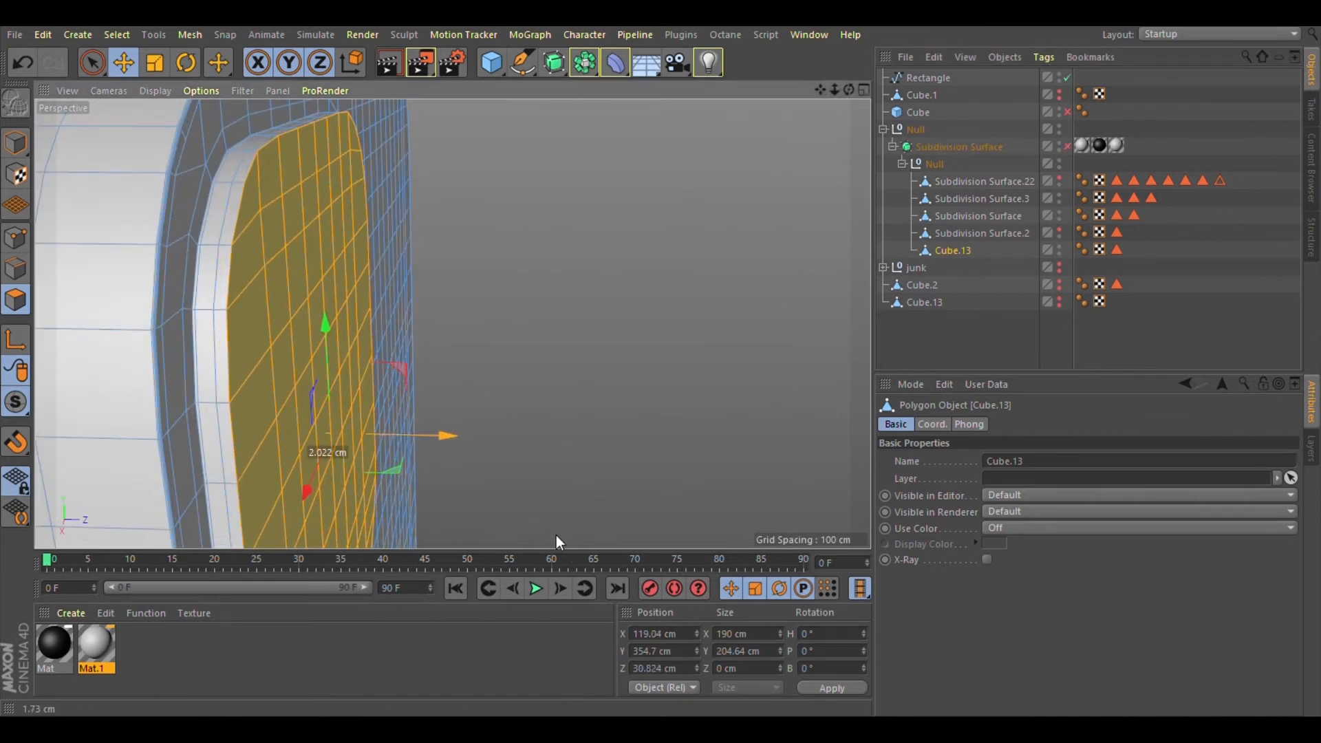
# Step: Move the edge loop beside the bump wall's outer rim outward to a Z position of about 29.9 cm
pyautogui.scroll(4, 206, 368)
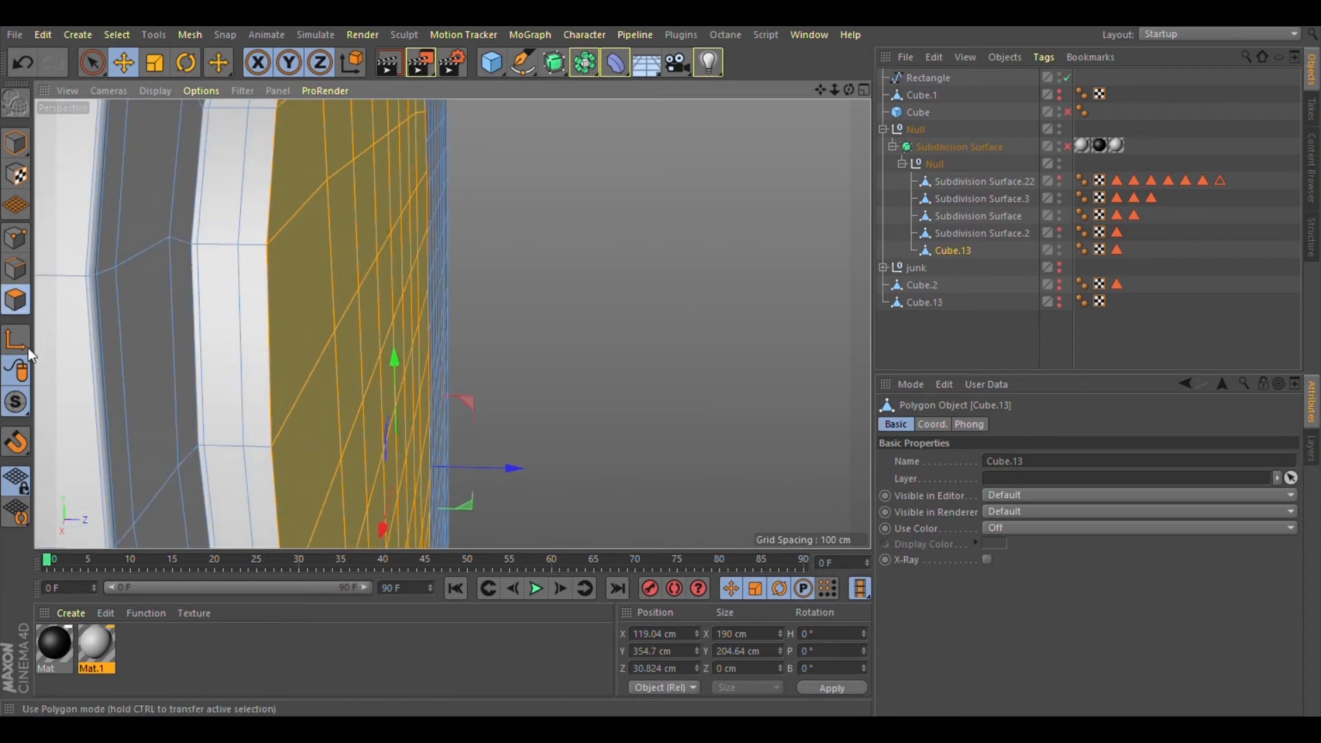
pyautogui.click(15, 269)
pyautogui.moveTo(316, 396); pyautogui.dragTo(637, 574)
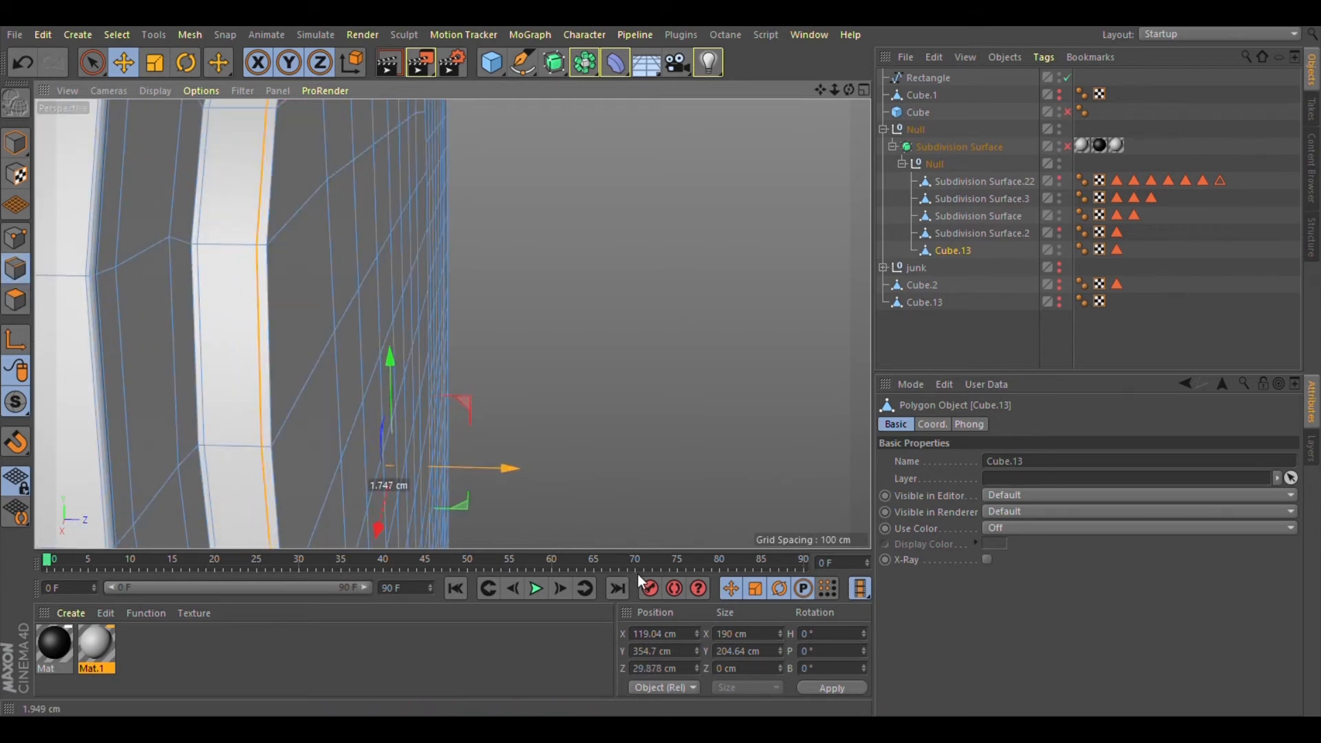
# Step: Select the edge loop just above the base of the bump wall and remove it
pyautogui.keyDown('alt'); pyautogui.moveTo(308, 381); pyautogui.dragTo(222, 320); pyautogui.keyUp('alt')
pyautogui.doubleClick(194, 322)
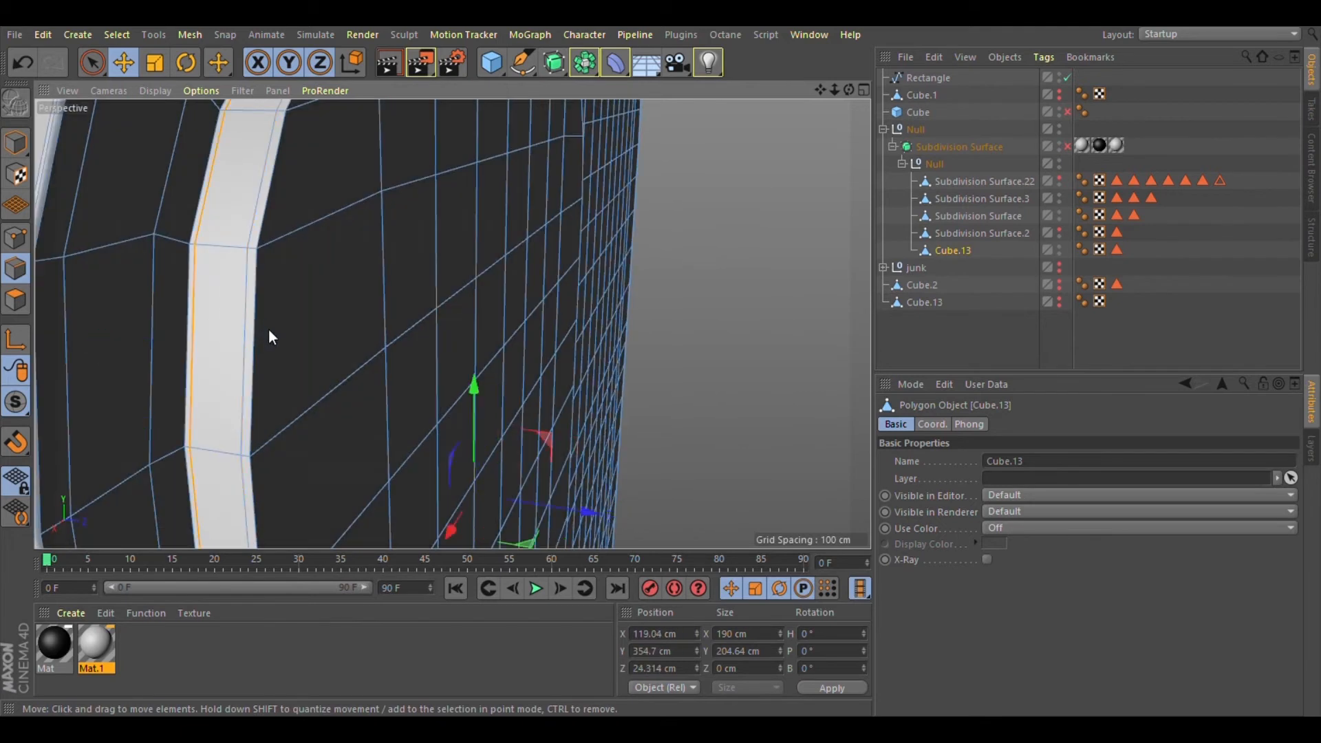
pyautogui.click(357, 435)
# Step: Turn on the Subdivision Surface to examine the smoothed bump wall, and return to the unsmoothed Cube.13 mesh
pyautogui.press('q')
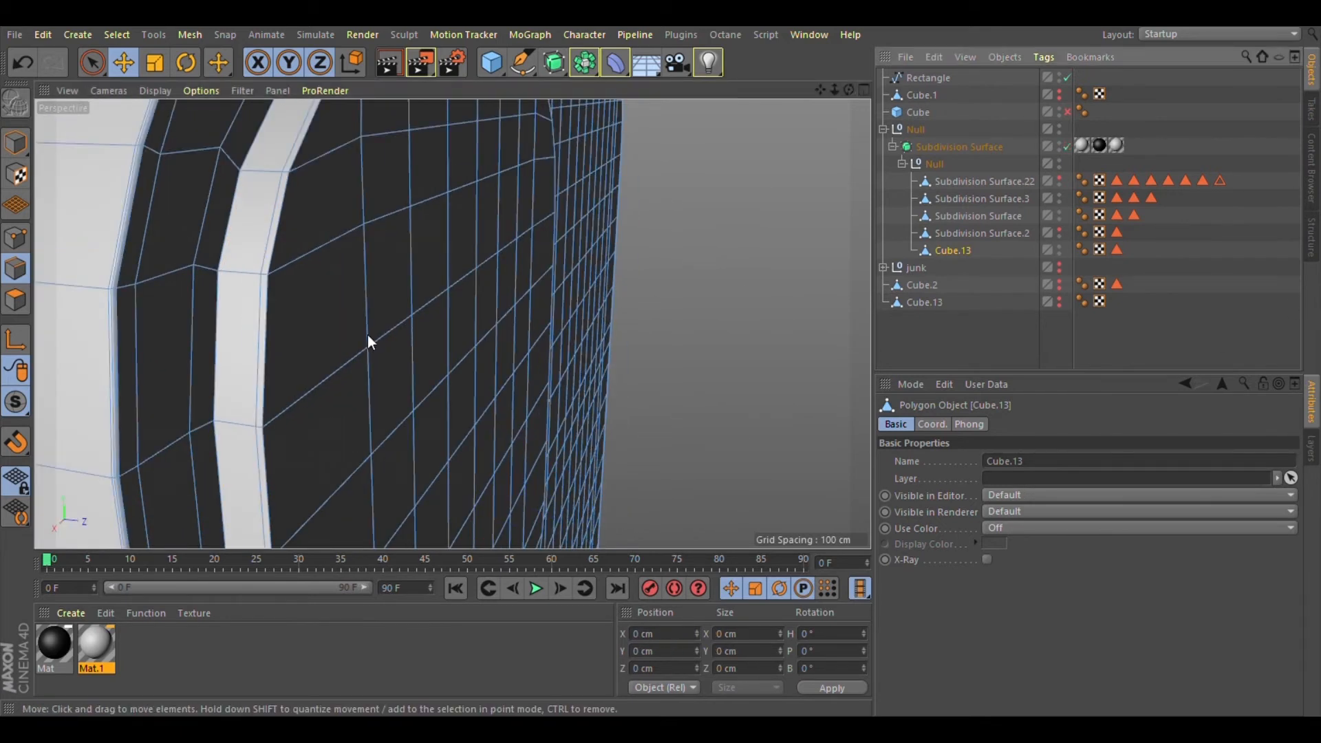
pyautogui.scroll(-4, 396, 351)
pyautogui.click(950, 339)
pyautogui.scroll(-3, 410, 269)
pyautogui.keyDown('alt'); pyautogui.moveTo(619, 303); pyautogui.dragTo(677, 283); pyautogui.keyUp('alt')
pyautogui.keyDown('alt'); pyautogui.moveTo(277, 274); pyautogui.dragTo(388, 340, button='right'); pyautogui.keyUp('alt')
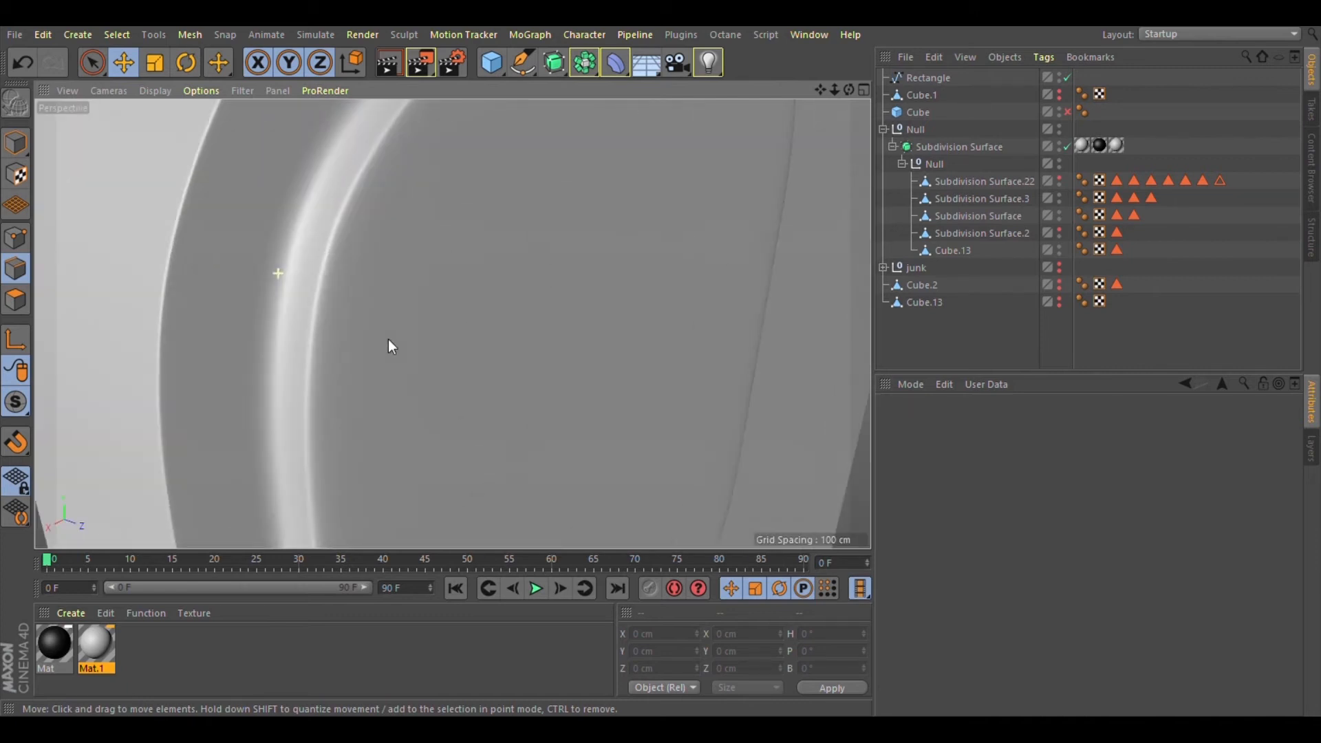
pyautogui.keyDown('alt'); pyautogui.moveTo(309, 277); pyautogui.dragTo(423, 321); pyautogui.keyUp('alt')
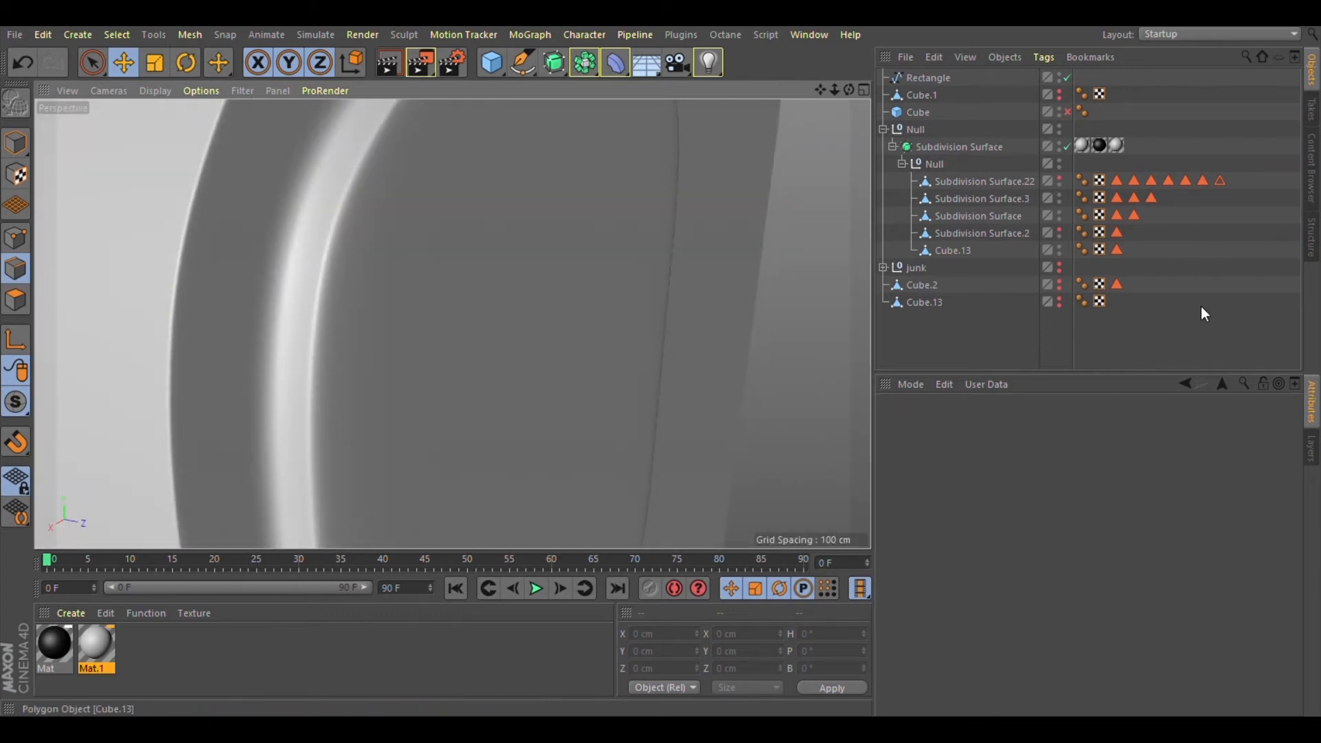
pyautogui.hotkey('ctrl', 'z')
# Step: Bevel the edge loop at the base of the bump wall with 2 subdivisions and an offset of 0.68 cm
pyautogui.keyDown('alt'); pyautogui.moveTo(268, 283); pyautogui.dragTo(377, 335); pyautogui.keyUp('alt')
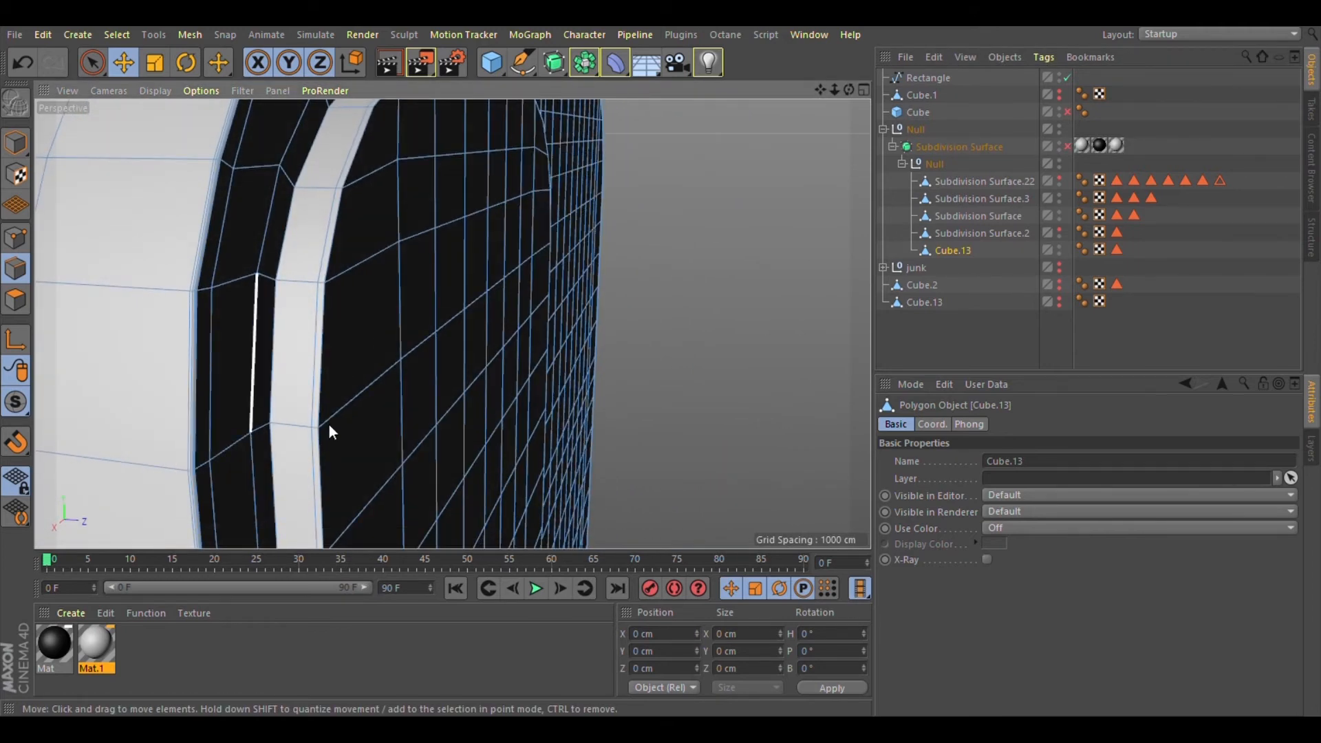
pyautogui.doubleClick(341, 406)
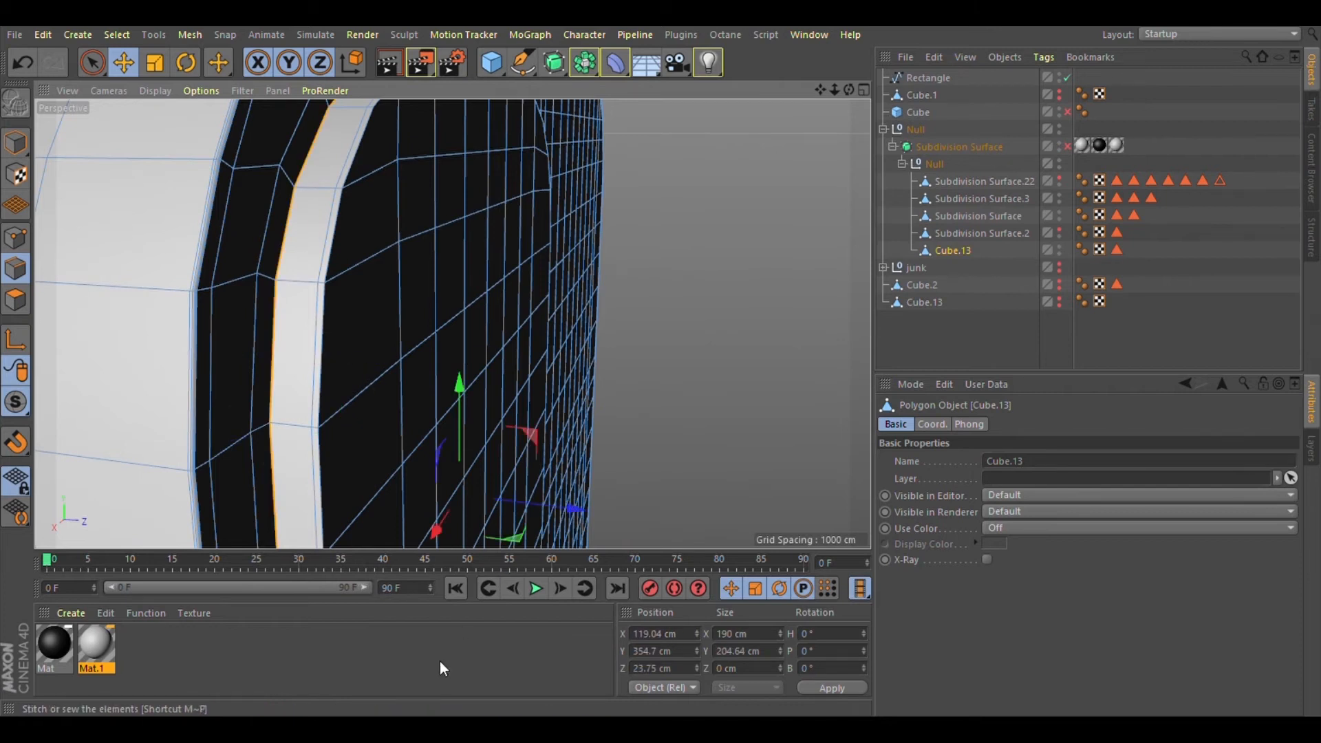
pyautogui.press('m')
pyautogui.press('s')
pyautogui.scroll(4, 345, 421)
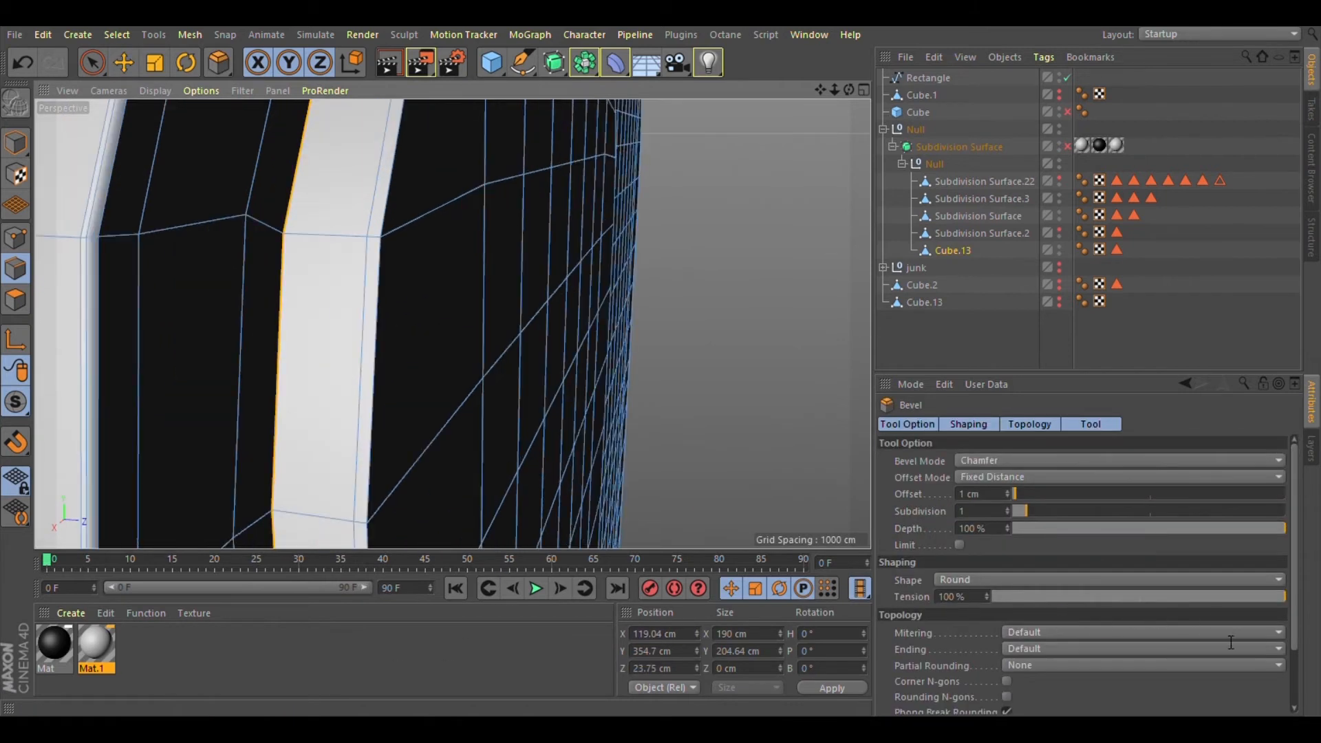
pyautogui.moveTo(959, 511); pyautogui.dragTo(1226, 640)
pyautogui.moveTo(346, 471); pyautogui.dragTo(349, 470)
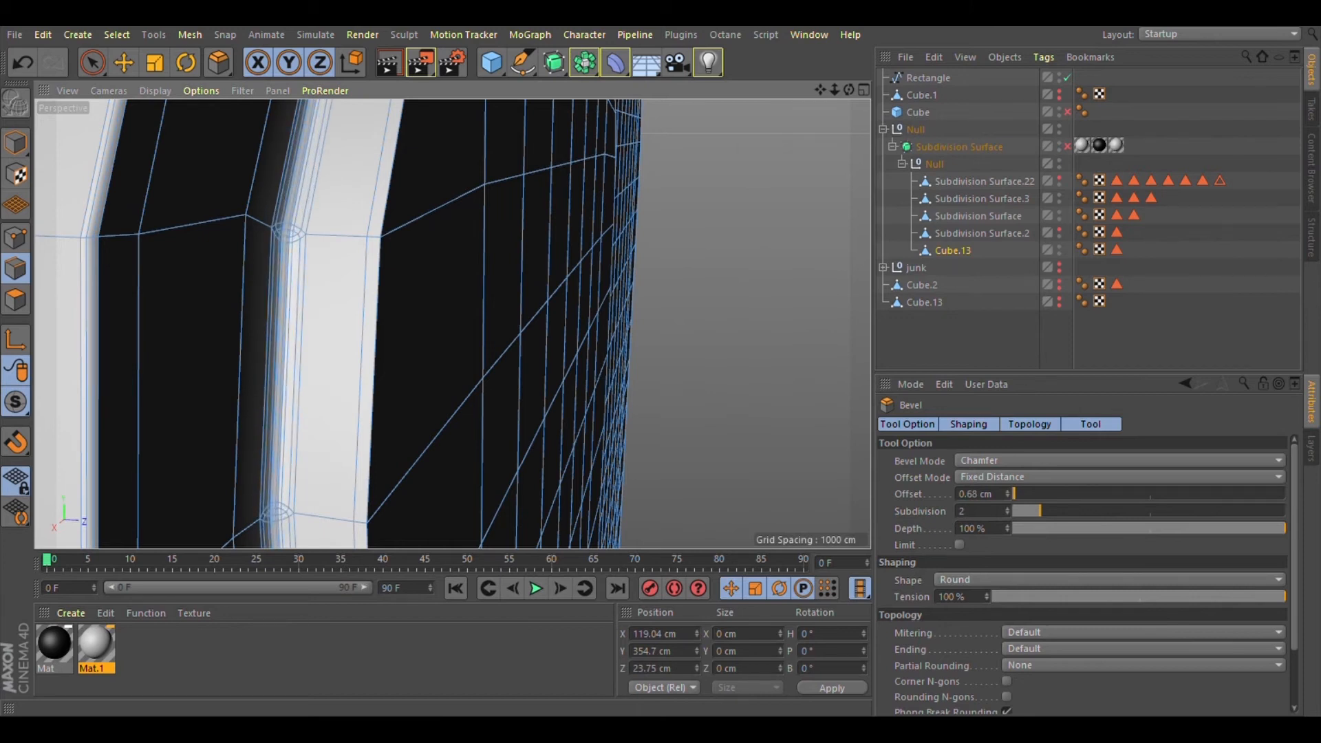
pyautogui.scroll(5, 299, 224)
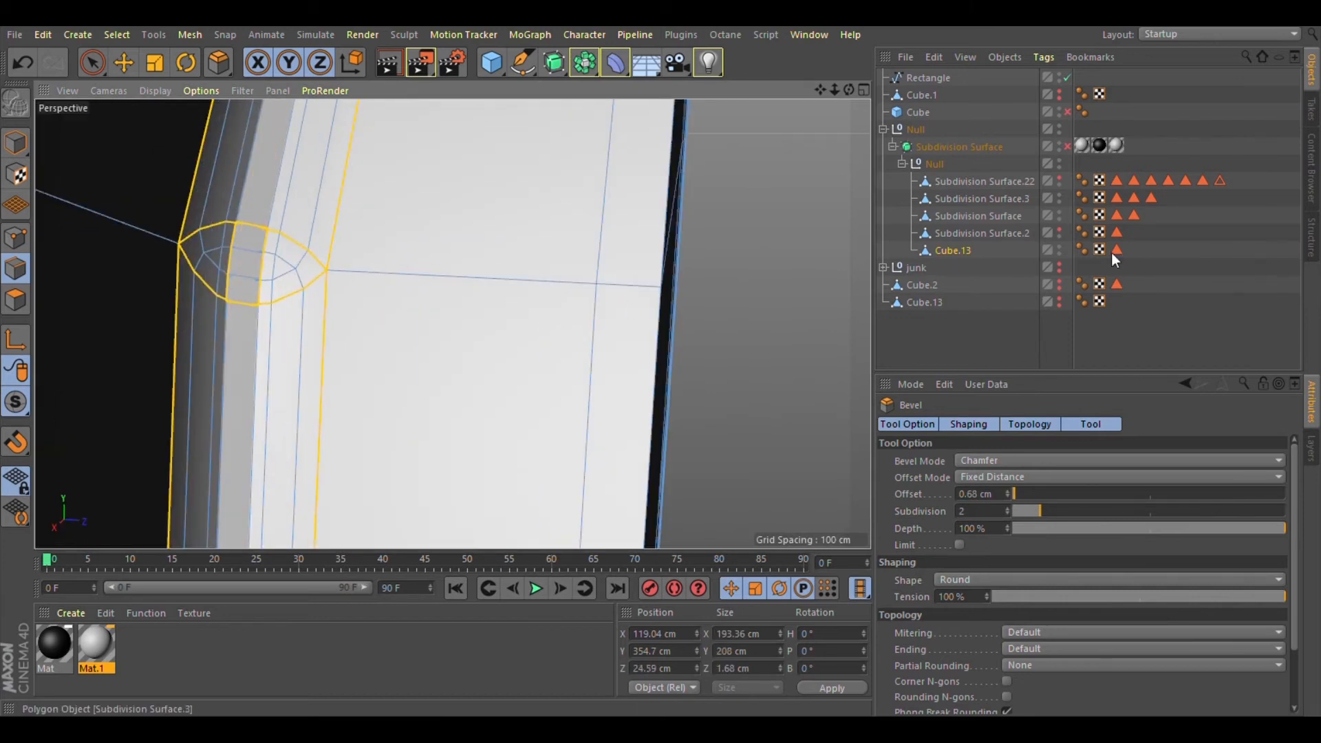
# Step: Undo the last bevel and examine the bump's rim with the Subdivision Surface turned on
pyautogui.hotkey('ctrl', 'z')
pyautogui.scroll(-5, 471, 299)
pyautogui.keyDown('alt'); pyautogui.moveTo(456, 419); pyautogui.dragTo(354, 331); pyautogui.keyUp('alt')
pyautogui.scroll(4, 456, 326)
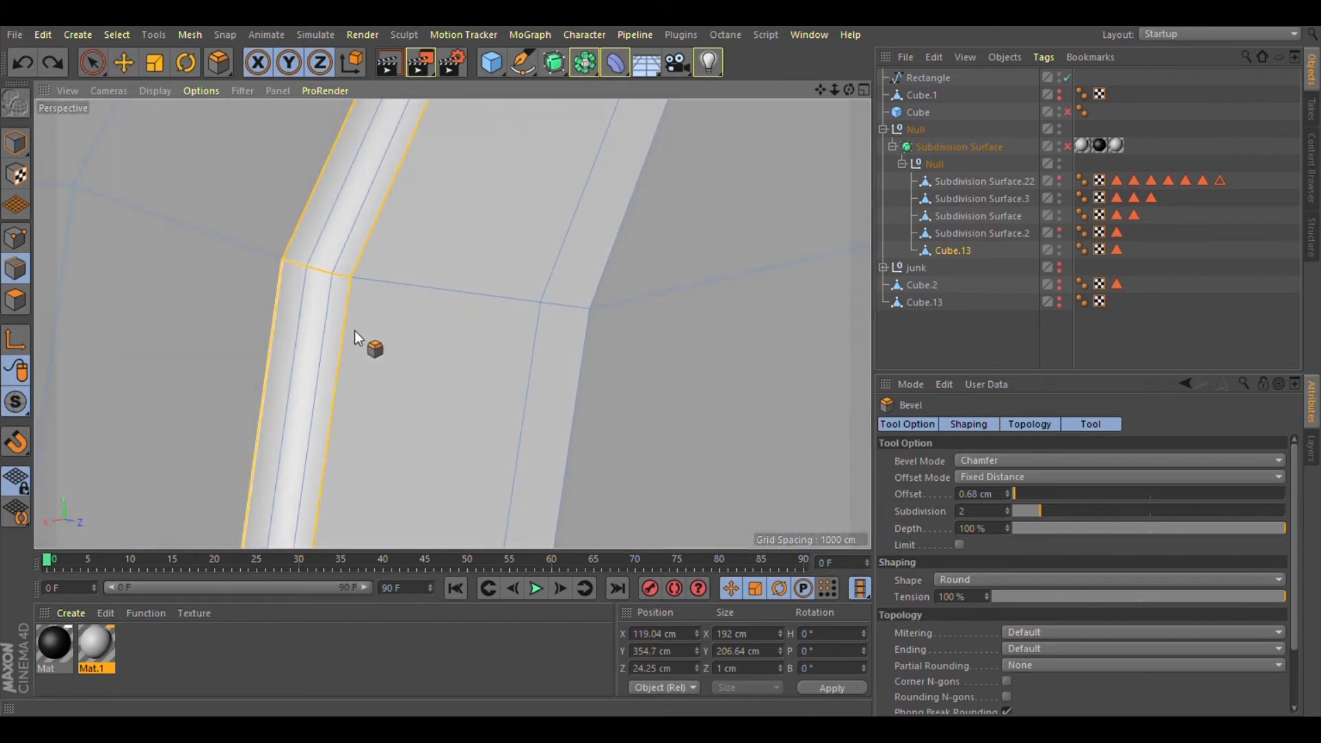
pyautogui.scroll(-4, 353, 330)
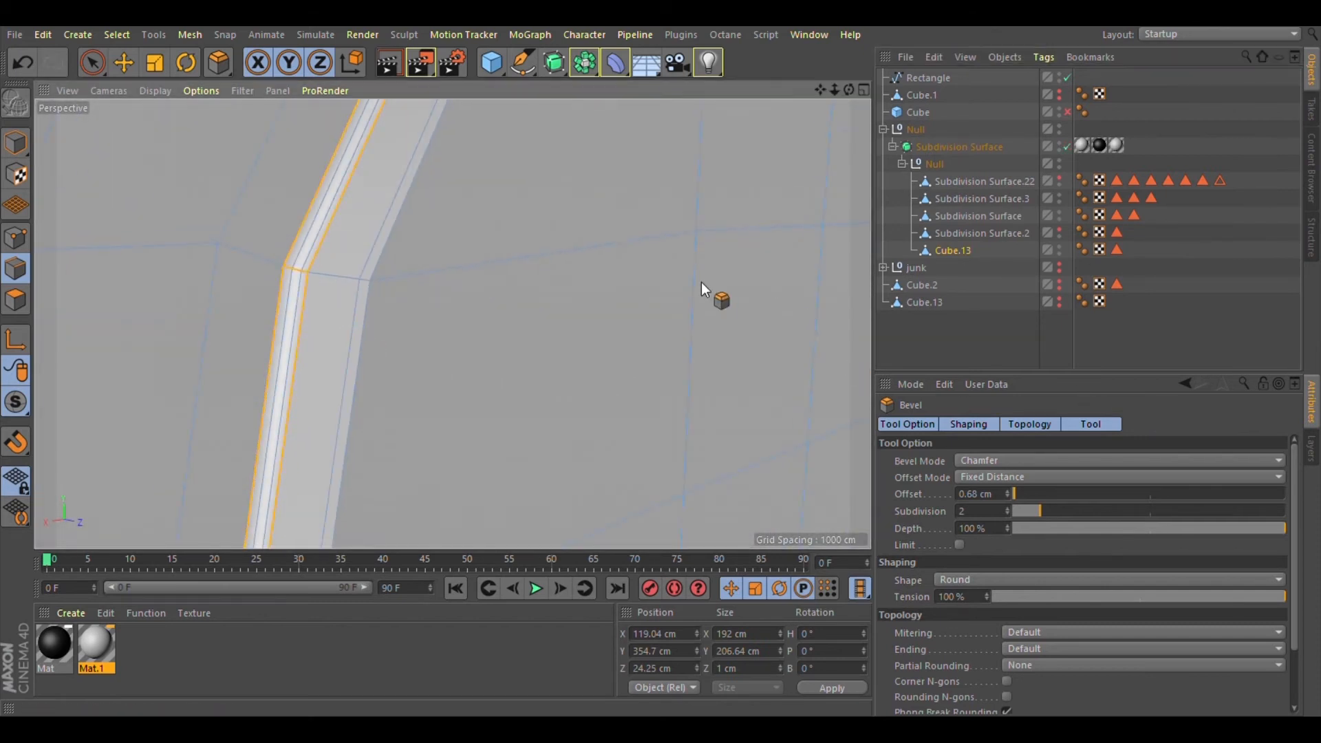
pyautogui.scroll(-3, 700, 282)
pyautogui.click(1101, 340)
pyautogui.click(1068, 146)
pyautogui.scroll(2, 522, 287)
pyautogui.keyDown('alt'); pyautogui.moveTo(522, 287); pyautogui.dragTo(565, 282); pyautogui.keyUp('alt')
# Step: Undo the remaining bevel and bevel the bump wall's base loop with an offset of 3 cm and 2 subdivisions
pyautogui.hotkey('ctrl', 'z')
pyautogui.hotkey('ctrl', 'z')
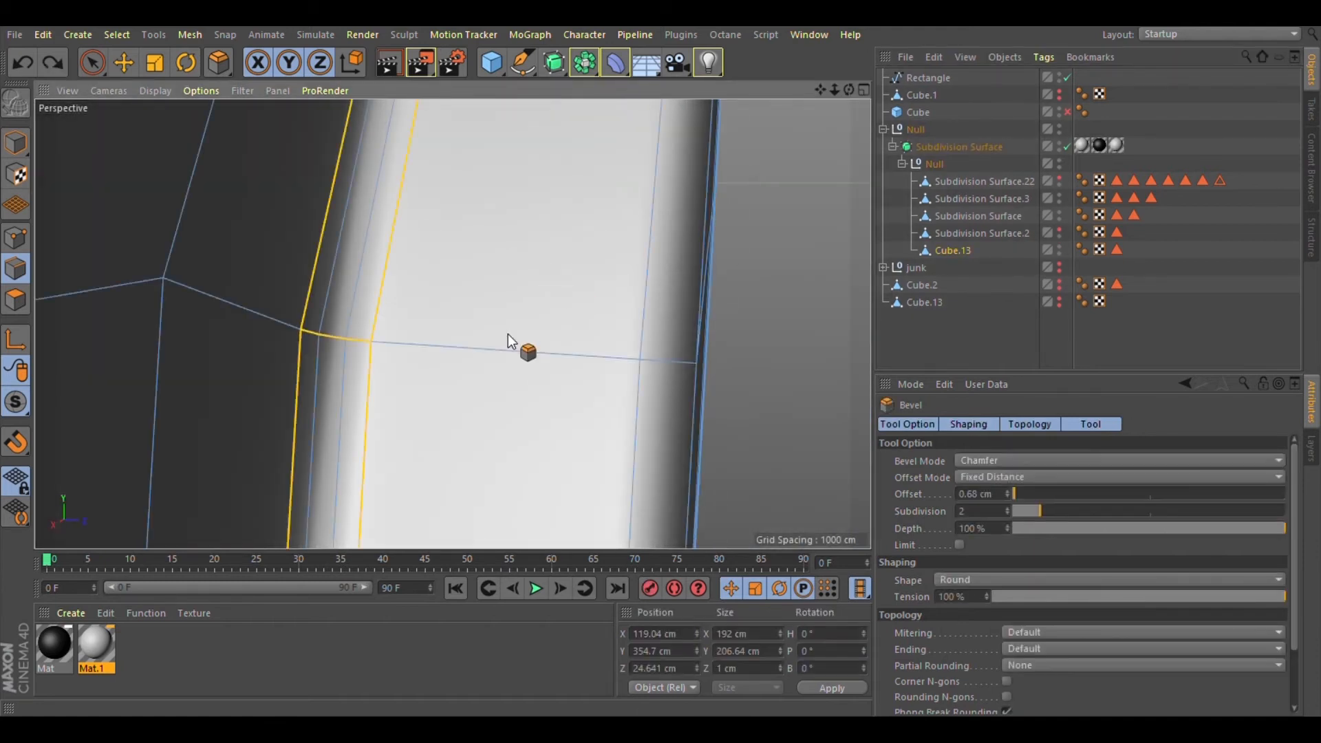
pyautogui.click(1129, 628)
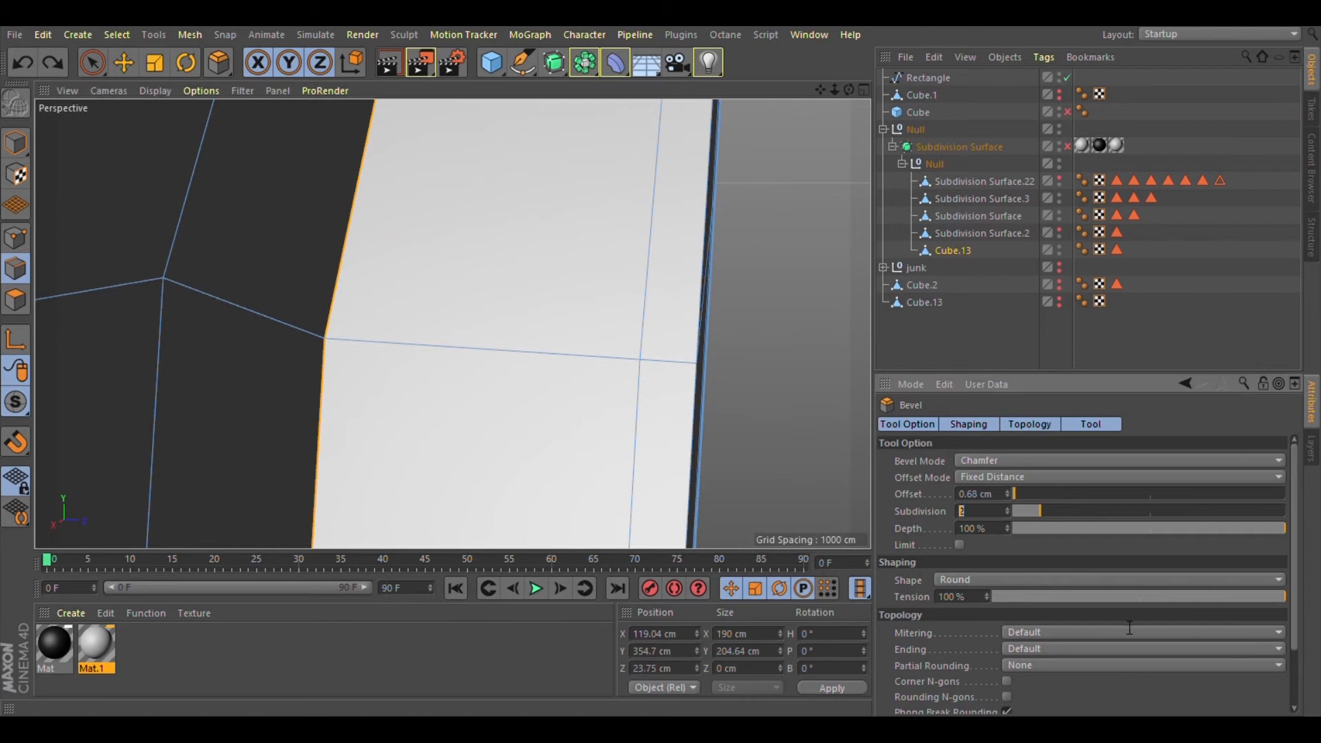
pyautogui.press('Return')
pyautogui.moveTo(1267, 604); pyautogui.dragTo(1275, 605)
pyautogui.keyDown('alt'); pyautogui.moveTo(440, 375); pyautogui.dragTo(496, 289); pyautogui.keyUp('alt')
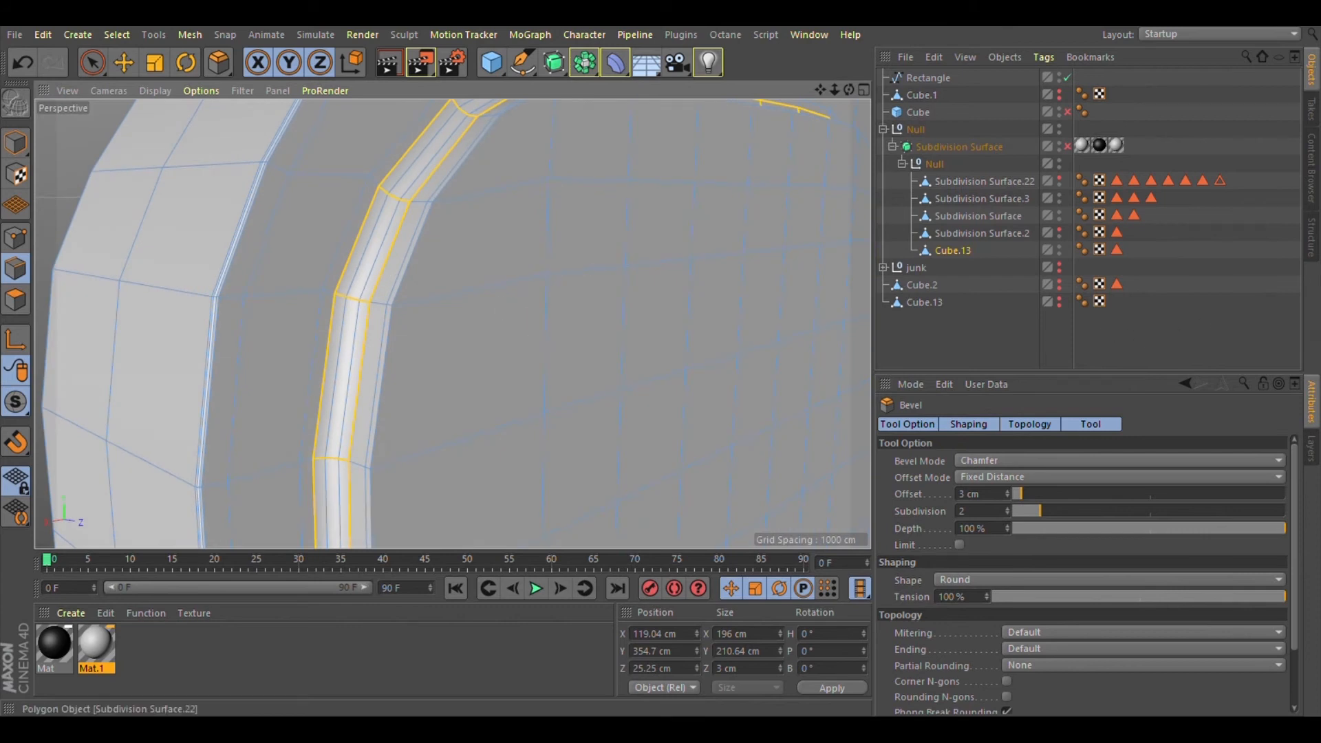
# Step: Examine the bevelled bump rim with the Subdivision Surface turned on, and turn it off again
pyautogui.click(1067, 147)
pyautogui.click(1122, 336)
pyautogui.keyDown('alt'); pyautogui.moveTo(779, 403); pyautogui.dragTo(581, 352, button='right'); pyautogui.keyUp('alt')
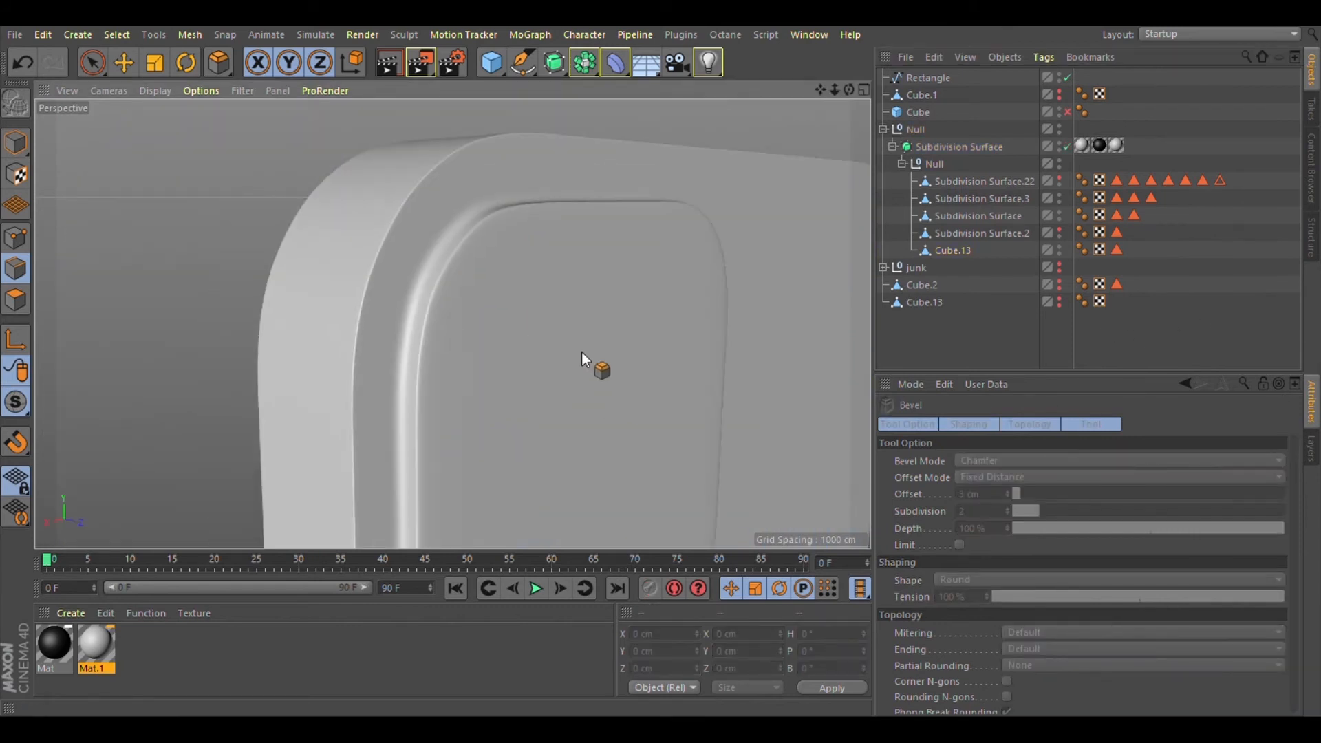
pyautogui.keyDown('alt'); pyautogui.moveTo(481, 212); pyautogui.dragTo(600, 261, button='right'); pyautogui.keyUp('alt')
pyautogui.keyDown('alt'); pyautogui.moveTo(600, 262); pyautogui.dragTo(634, 335); pyautogui.keyUp('alt')
pyautogui.click(1067, 147)
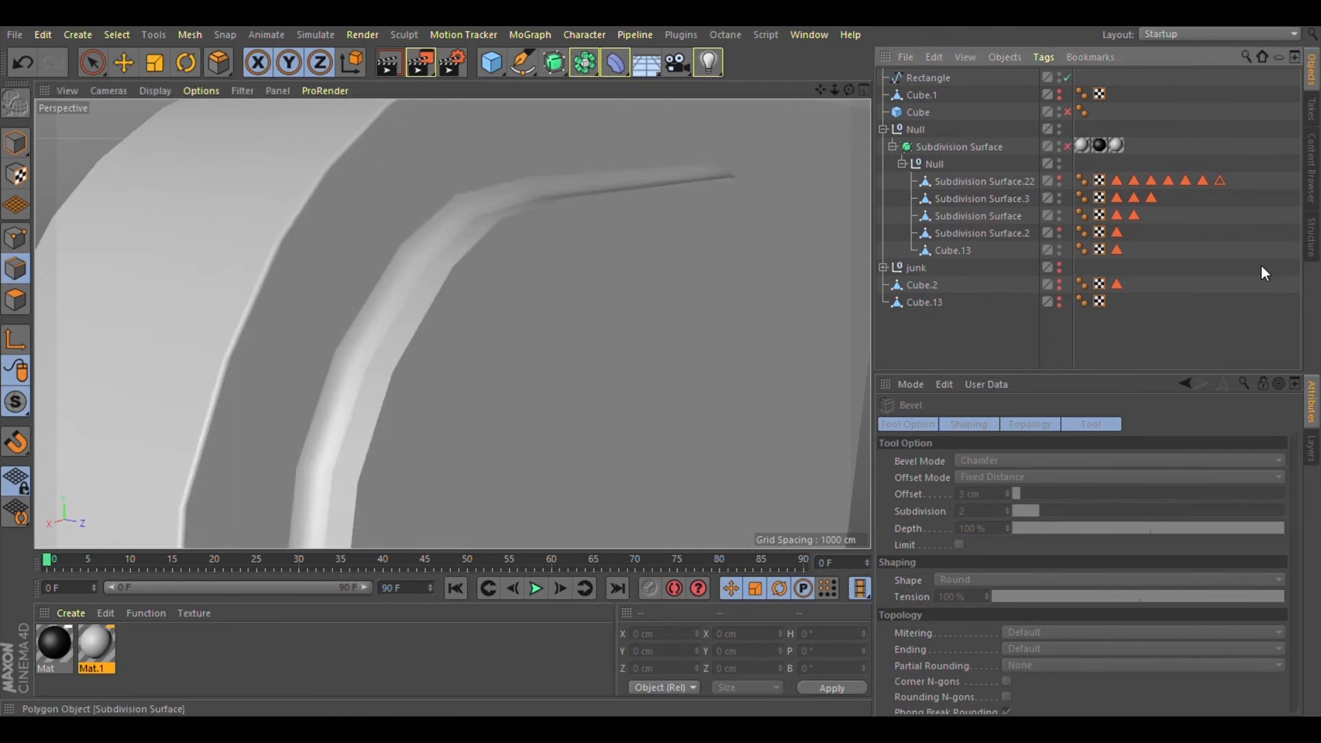
# Step: Display mesh lines over the shaded model, deselect Cube.13 and examine the edge flow around the bevelled rim
pyautogui.keyDown('alt'); pyautogui.moveTo(615, 301); pyautogui.dragTo(708, 323); pyautogui.keyUp('alt')
pyautogui.click(953, 251)
pyautogui.click(157, 91)
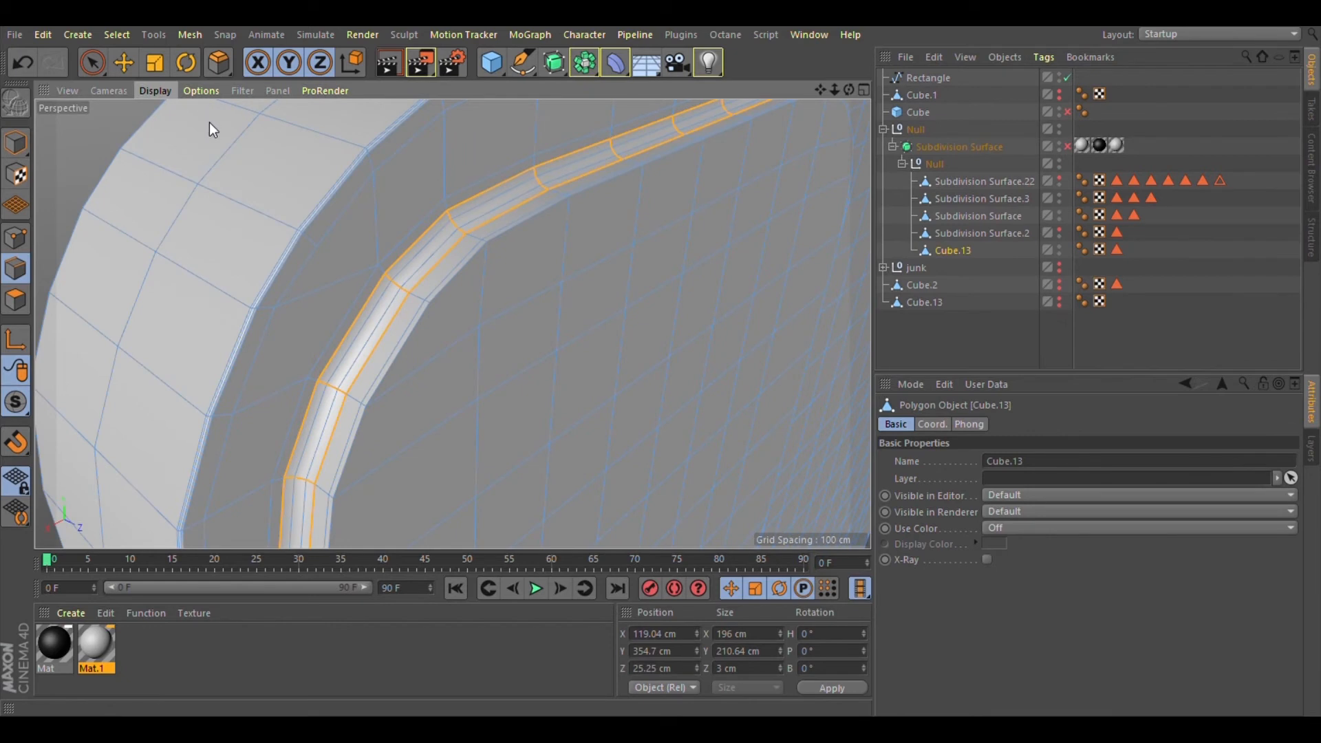
pyautogui.click(126, 64)
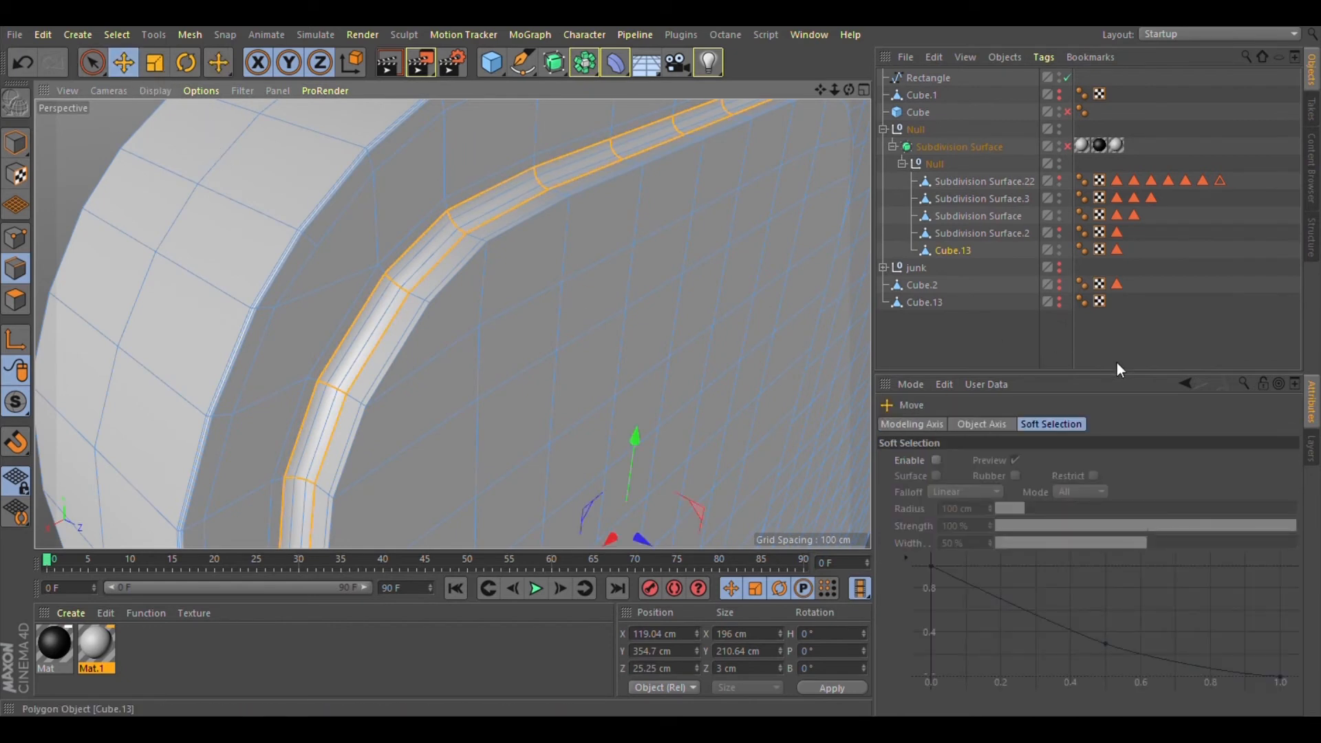
pyautogui.click(1108, 359)
pyautogui.keyDown('alt'); pyautogui.moveTo(392, 295); pyautogui.dragTo(529, 324); pyautogui.keyUp('alt')
pyautogui.scroll(2, 468, 432)
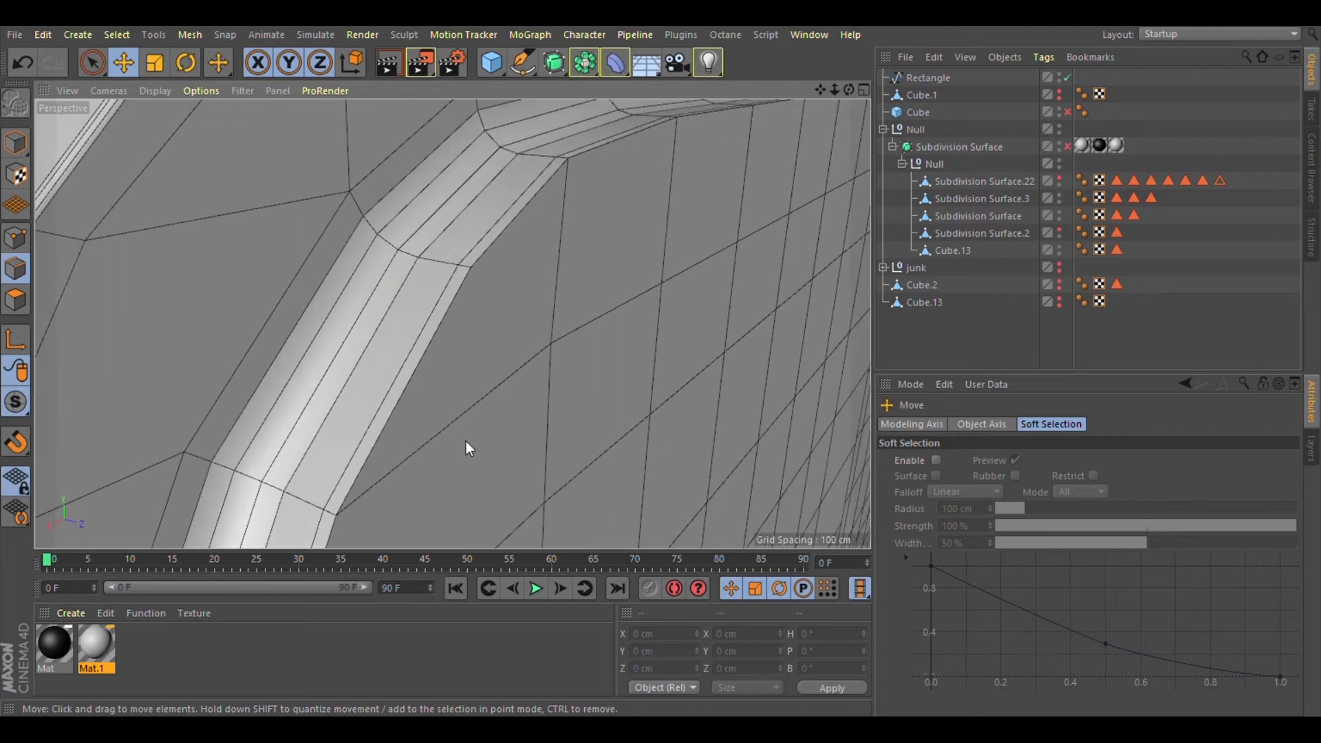
pyautogui.keyDown('alt'); pyautogui.moveTo(347, 581); pyautogui.dragTo(411, 562); pyautogui.keyUp('alt')
pyautogui.keyDown('alt'); pyautogui.moveTo(302, 229); pyautogui.dragTo(271, 308); pyautogui.keyUp('alt')
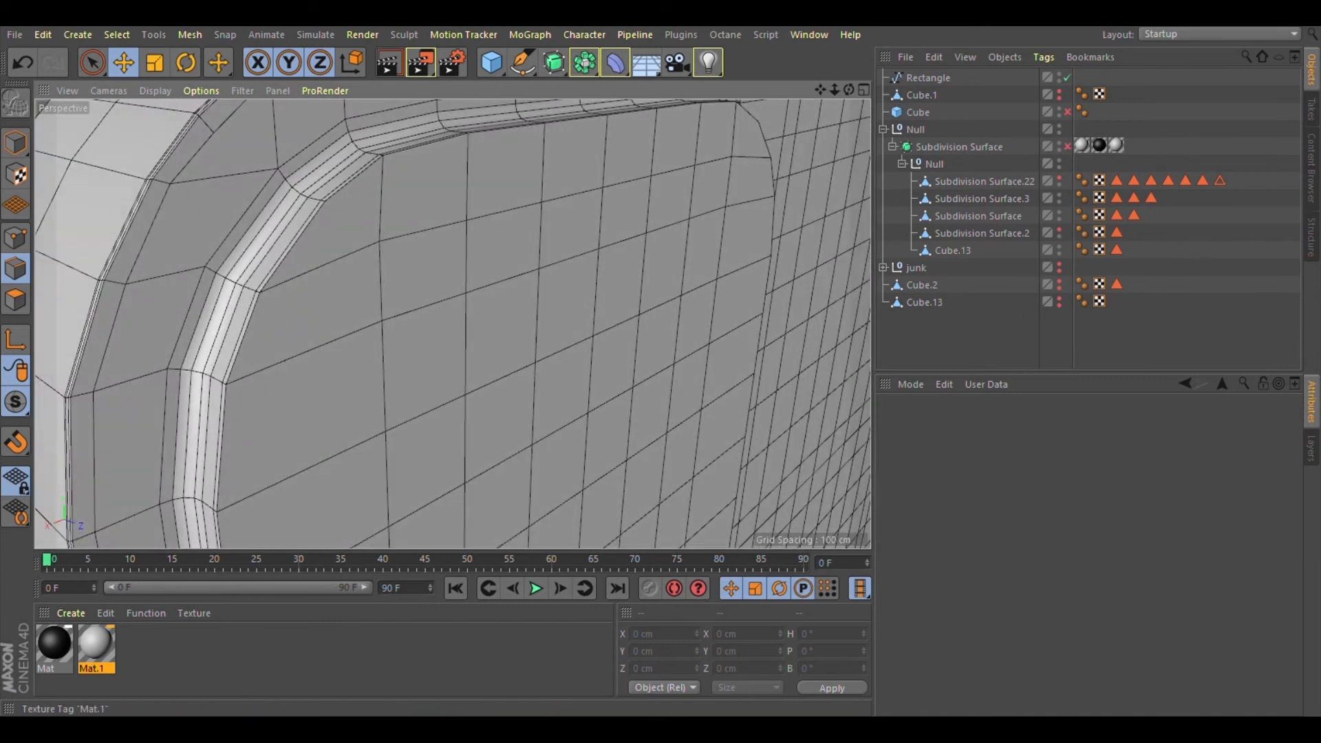
# Step: Turn on the Subdivision Surface and examine the smoothed bump's corners with the mesh lines shown
pyautogui.click(1067, 146)
pyautogui.scroll(-4, 625, 354)
pyautogui.keyDown('alt'); pyautogui.moveTo(403, 223); pyautogui.dragTo(242, 249); pyautogui.keyUp('alt')
pyautogui.keyDown('alt'); pyautogui.moveTo(707, 280); pyautogui.dragTo(908, 335, button='right'); pyautogui.keyUp('alt')
pyautogui.keyDown('alt'); pyautogui.moveTo(778, 321); pyautogui.dragTo(314, 252); pyautogui.keyUp('alt')
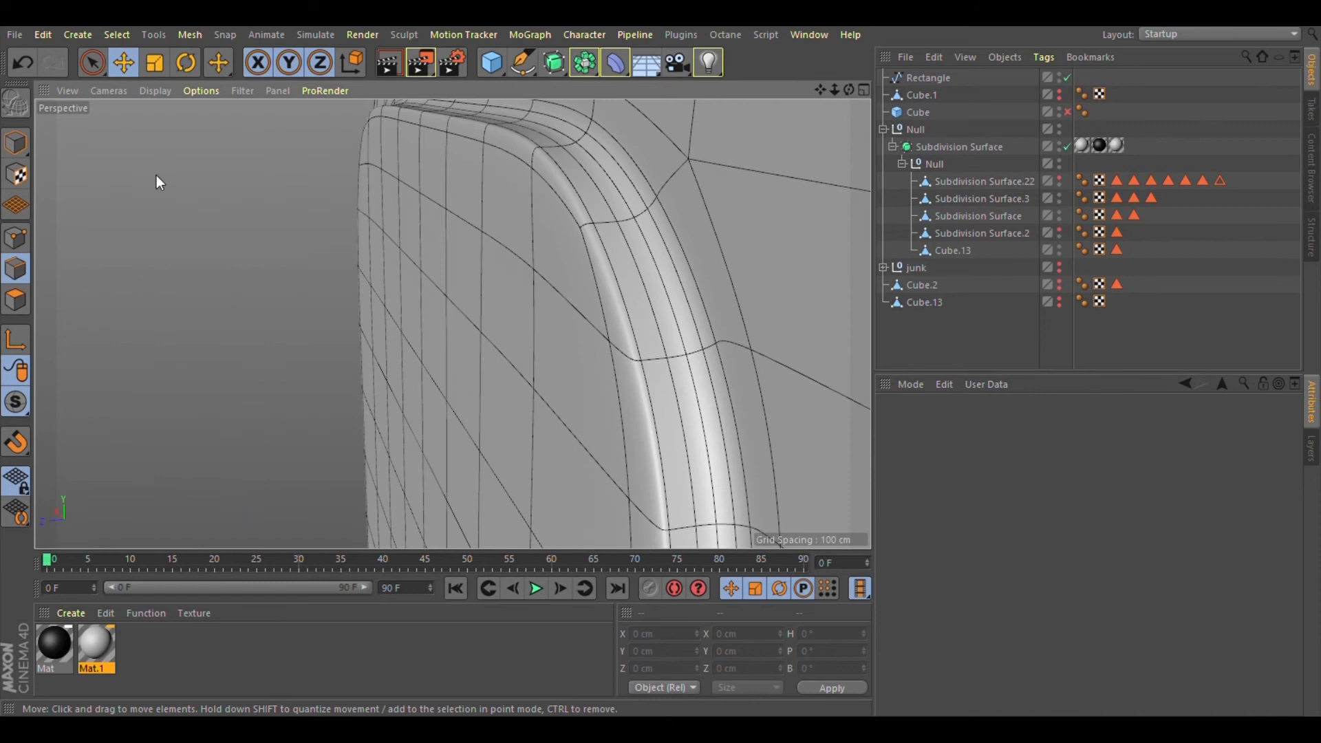
# Step: Switch the viewport to the Back view and examine the bump's rounded corners up close
pyautogui.click(197, 326)
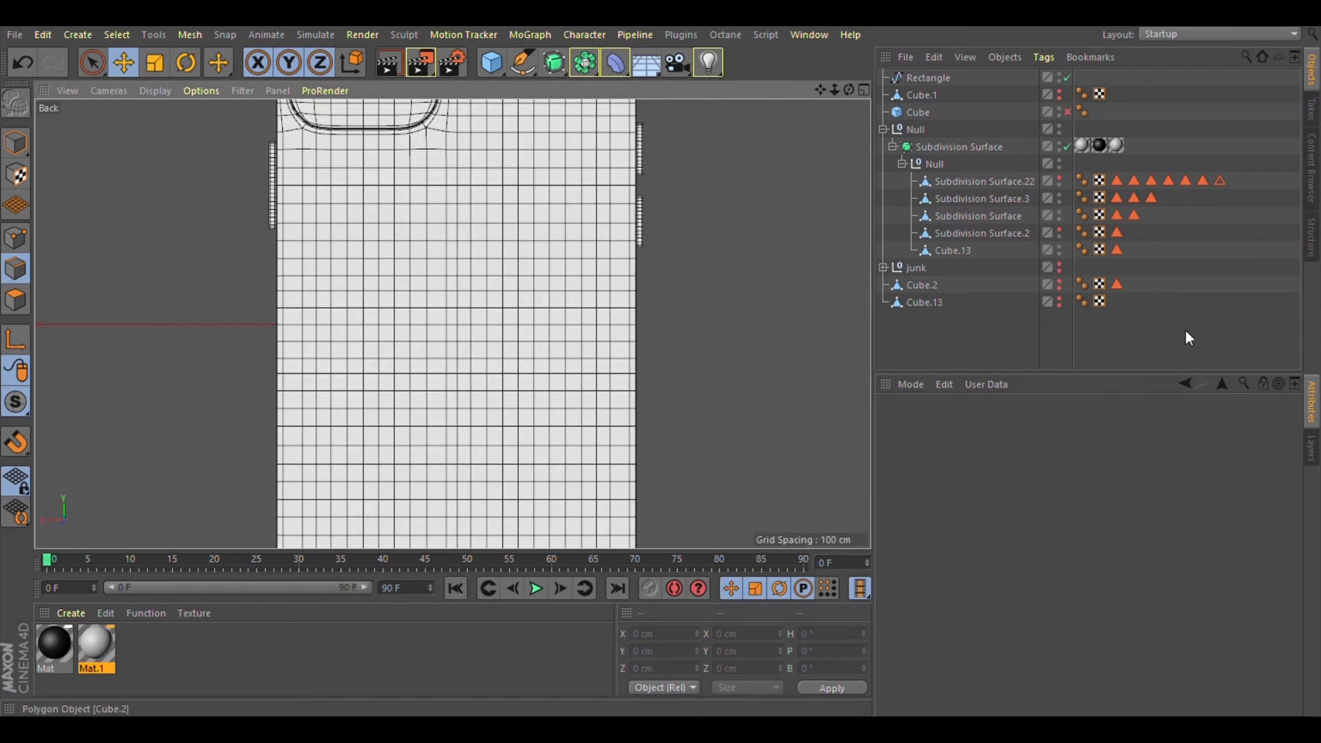
pyautogui.keyDown('alt'); pyautogui.moveTo(650, 329); pyautogui.dragTo(447, 289, button='right'); pyautogui.keyUp('alt')
pyautogui.keyDown('alt'); pyautogui.moveTo(510, 172); pyautogui.dragTo(875, 318, button='right'); pyautogui.keyUp('alt')
pyautogui.keyDown('alt'); pyautogui.moveTo(703, 237); pyautogui.dragTo(798, 213, button='right'); pyautogui.keyUp('alt')
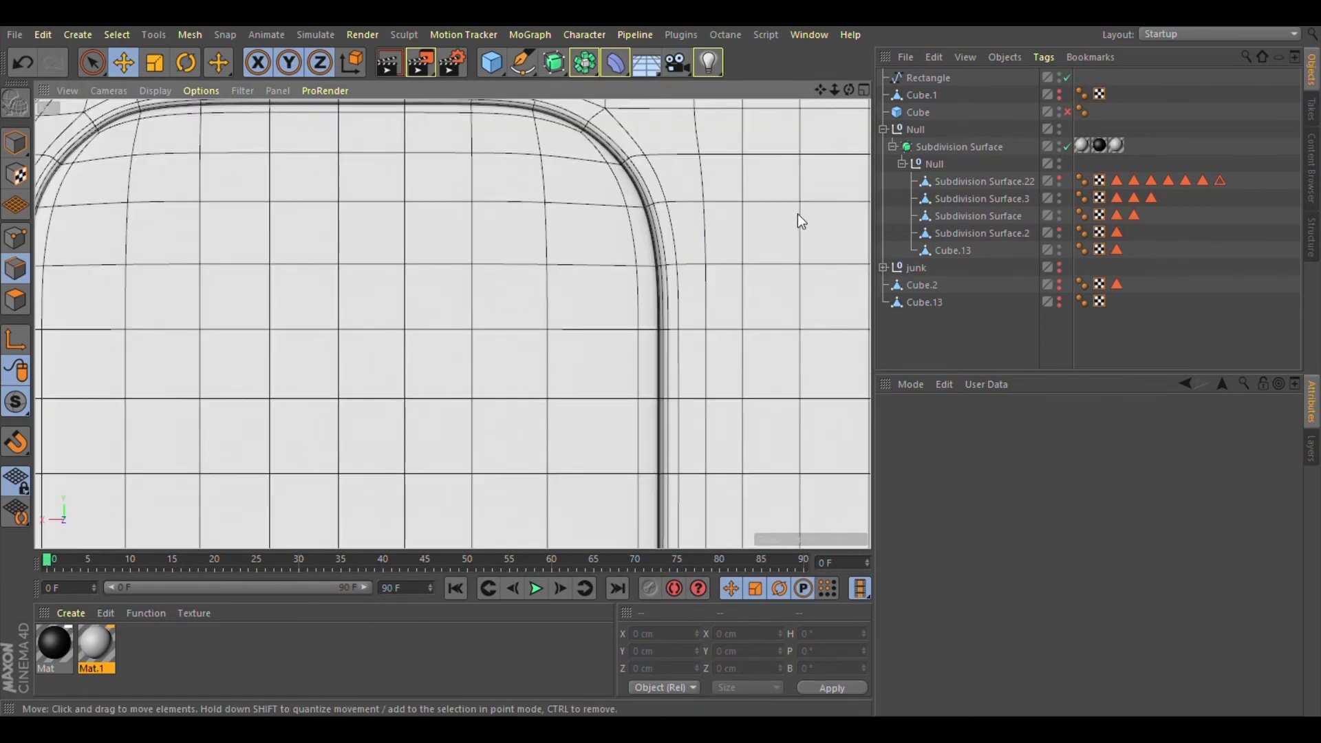
pyautogui.keyDown('alt'); pyautogui.moveTo(644, 168); pyautogui.dragTo(568, 165, button='right'); pyautogui.keyUp('alt')
pyautogui.scroll(8, 362, 166)
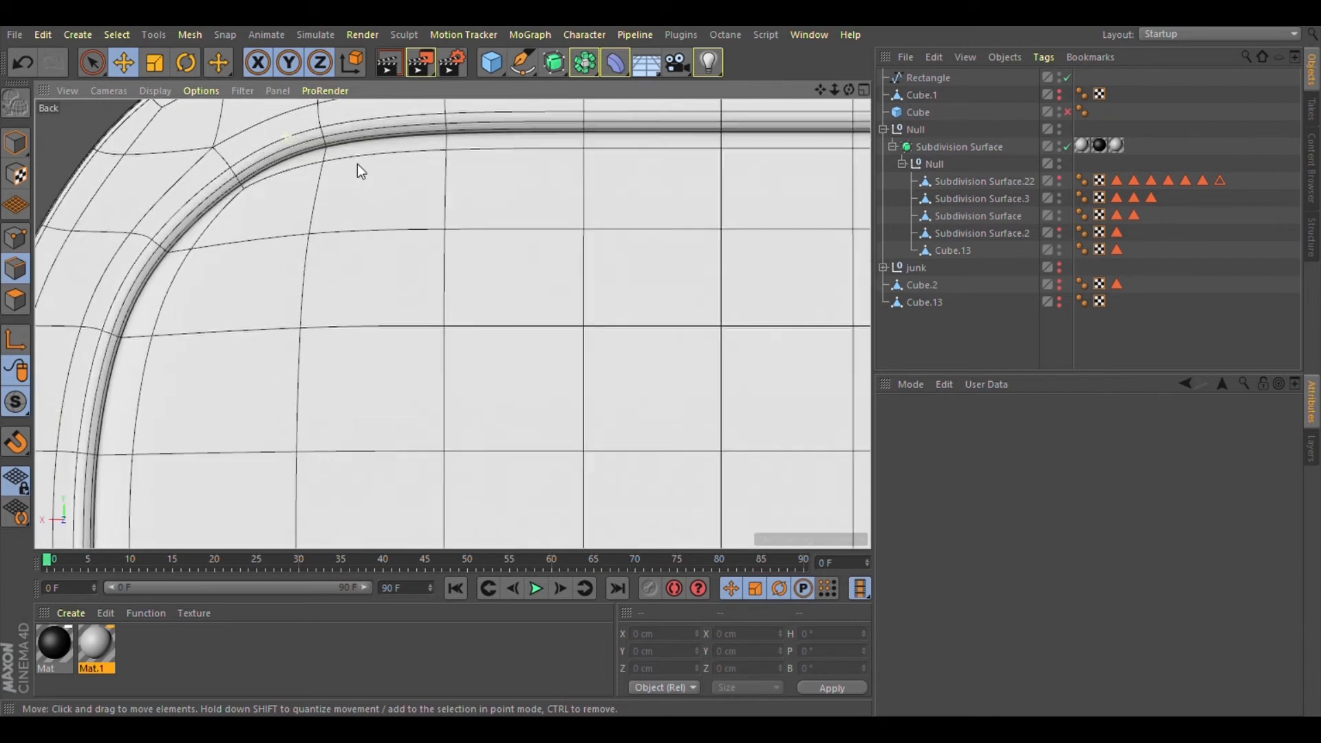
# Step: Set the Back view to plain Gouraud Shading and check the bump's outline against the phone's corner
pyautogui.click(155, 90)
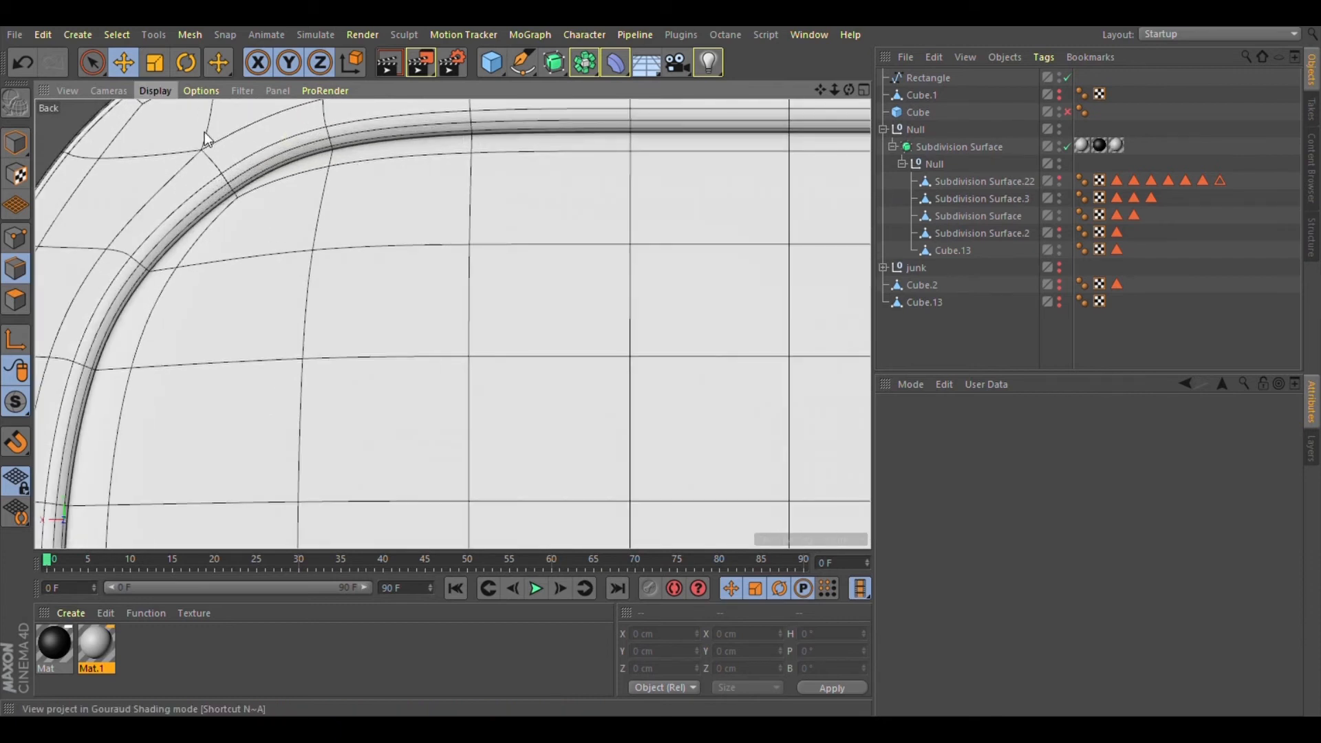
pyautogui.click(205, 132)
pyautogui.scroll(-8, 169, 168)
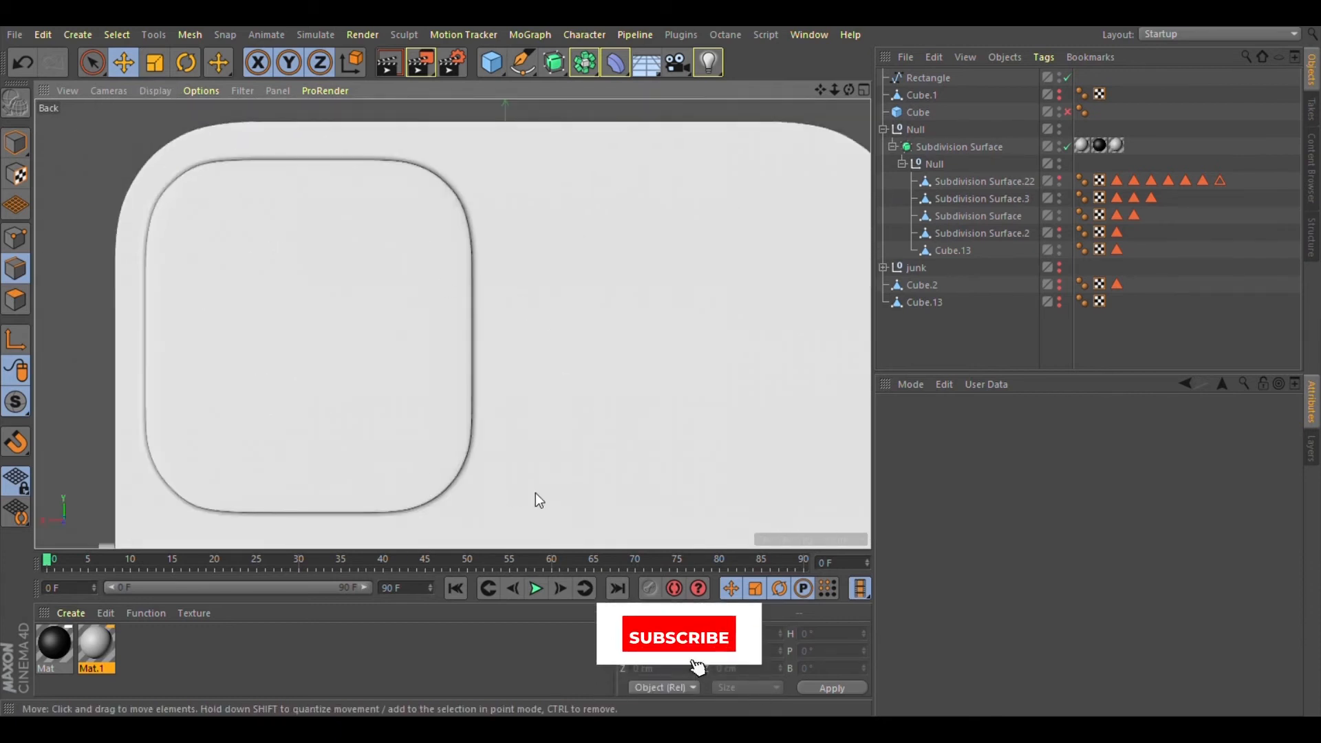
pyautogui.scroll(6, 392, 365)
pyautogui.scroll(-3, 426, 266)
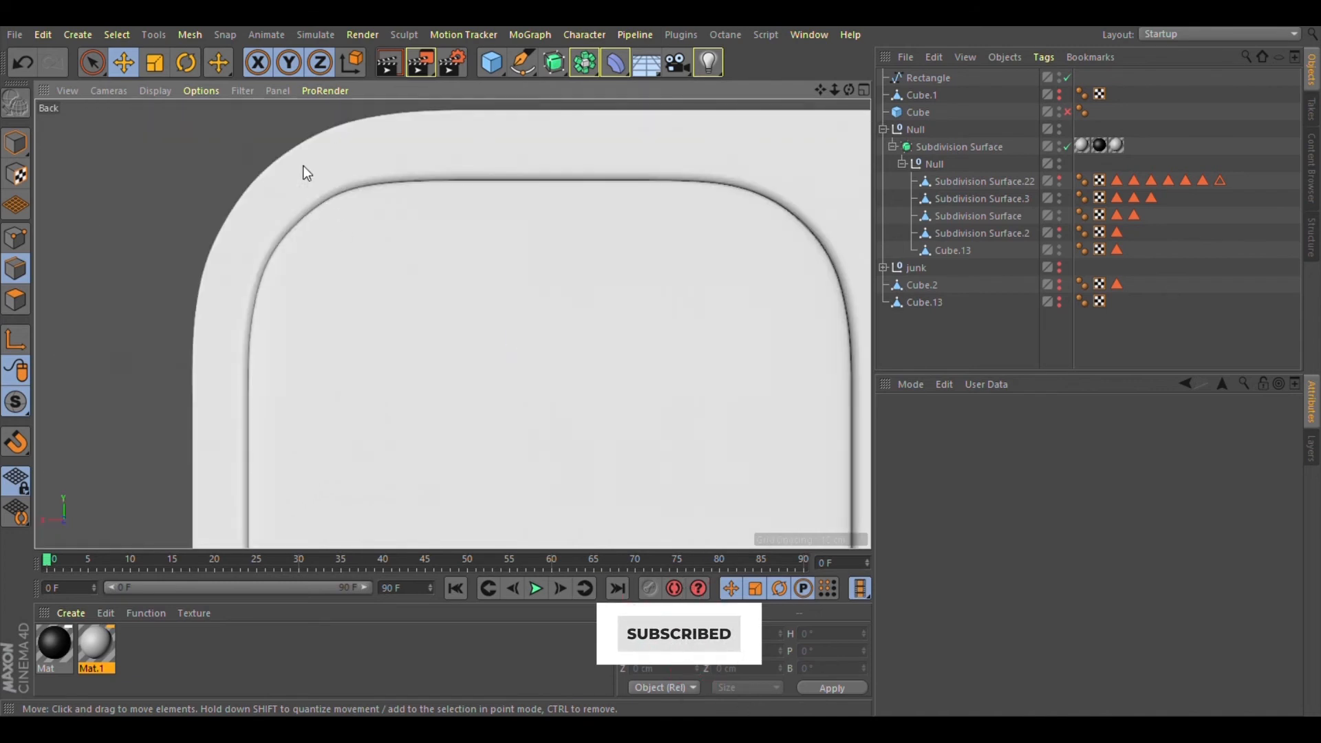
# Step: Return to the Perspective view and examine the camera bump and the phone's back from several angles and distances
pyautogui.click(108, 91)
pyautogui.click(175, 163)
pyautogui.scroll(-5, 348, 274)
pyautogui.scroll(4, 519, 226)
pyautogui.moveTo(849, 89); pyautogui.dragTo(716, 138)
pyautogui.scroll(8, 466, 209)
pyautogui.scroll(1, 509, 199)
pyautogui.moveTo(849, 90)
pyautogui.mouseDown()
pyautogui.moveTo(829, 93)
pyautogui.moveTo(915, 118)
pyautogui.moveTo(829, 95)
pyautogui.mouseUp()
pyautogui.scroll(-4, 402, 248)
pyautogui.scroll(-3, 625, 357)
pyautogui.scroll(8, 634, 468)
pyautogui.moveTo(849, 89); pyautogui.dragTo(956, 94)
pyautogui.scroll(-6, 773, 318)
pyautogui.scroll(2, 516, 177)
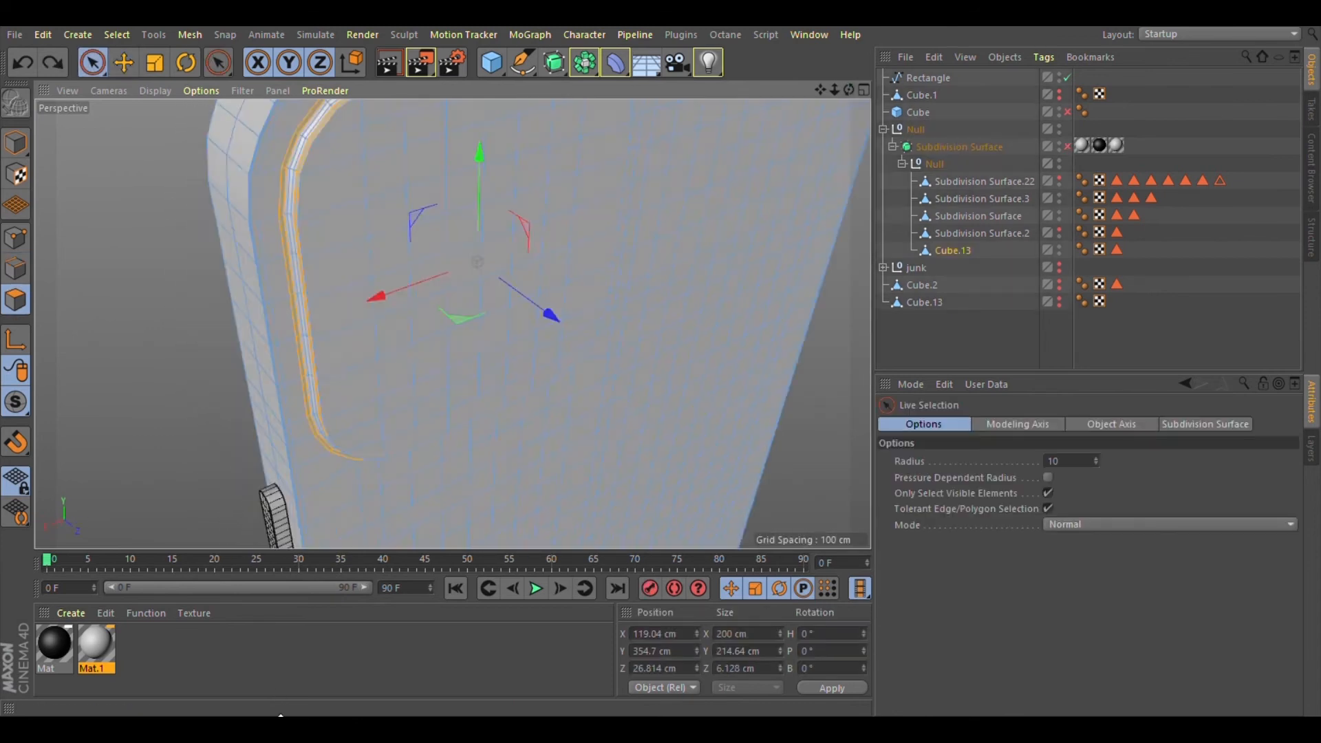
# Step: Select the edge loop on the camera bump's wall just below its front rim and remove it
pyautogui.keyDown('alt'); pyautogui.moveTo(280, 714); pyautogui.dragTo(489, 555); pyautogui.keyUp('alt')
pyautogui.scroll(4, 374, 295)
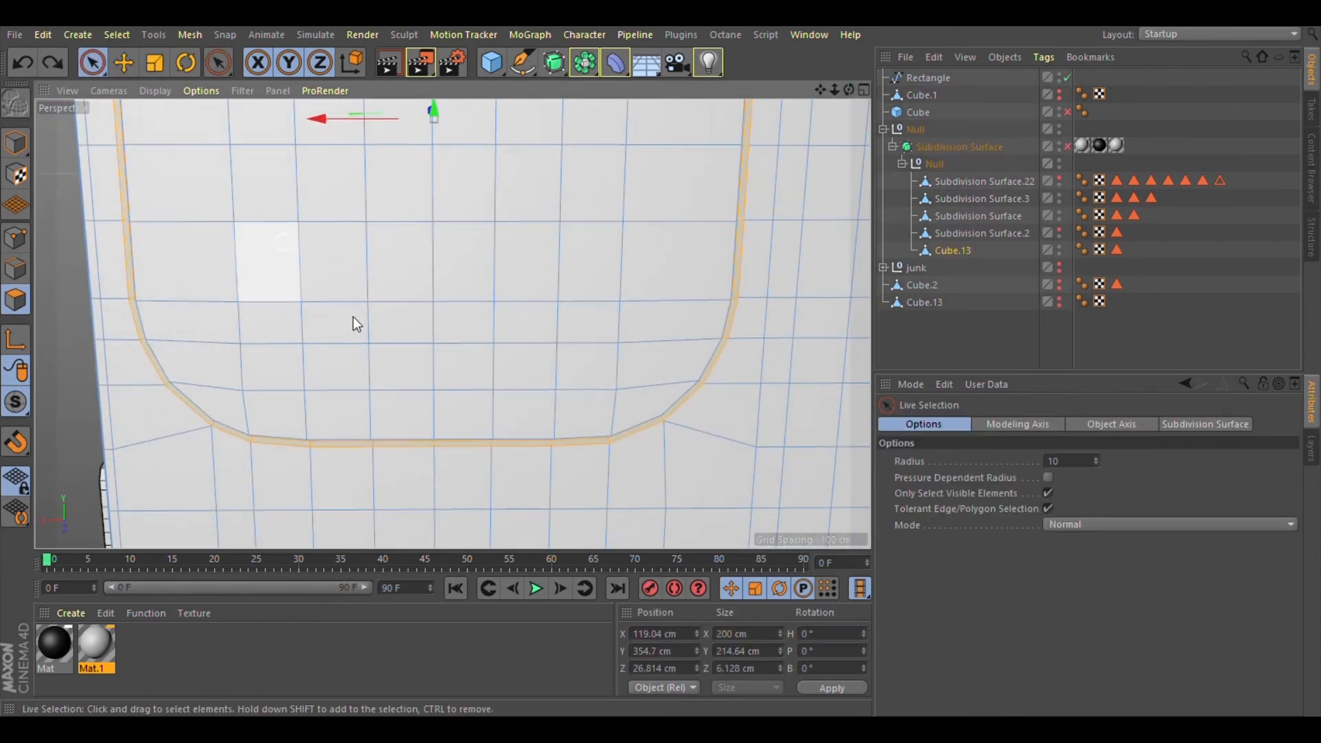
pyautogui.moveTo(178, 364)
pyautogui.mouseDown()
pyautogui.moveTo(220, 381)
pyautogui.moveTo(560, 372)
pyautogui.moveTo(592, 392)
pyautogui.moveTo(678, 241)
pyautogui.moveTo(560, 221)
pyautogui.moveTo(188, 316)
pyautogui.moveTo(406, 295)
pyautogui.mouseUp()
pyautogui.keyDown('alt'); pyautogui.moveTo(849, 386); pyautogui.dragTo(778, 340); pyautogui.keyUp('alt')
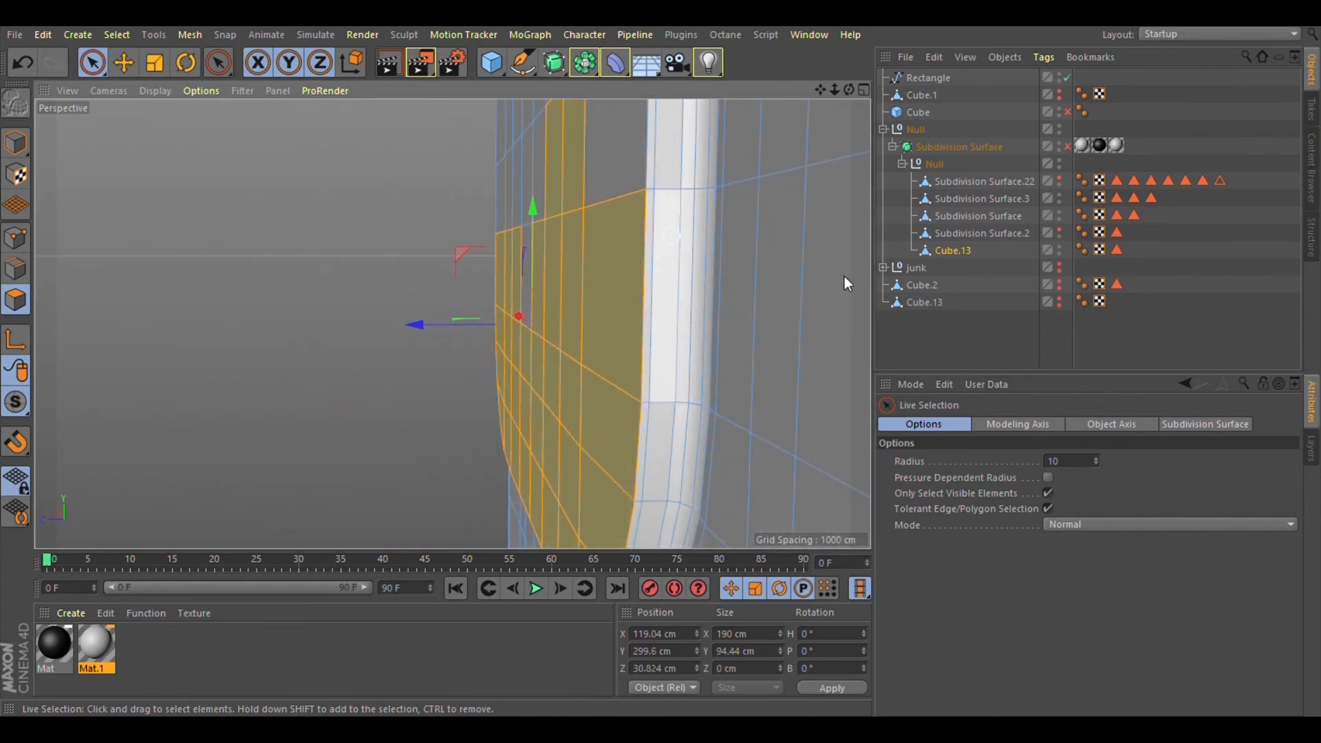
pyautogui.click(659, 329)
pyautogui.click(15, 269)
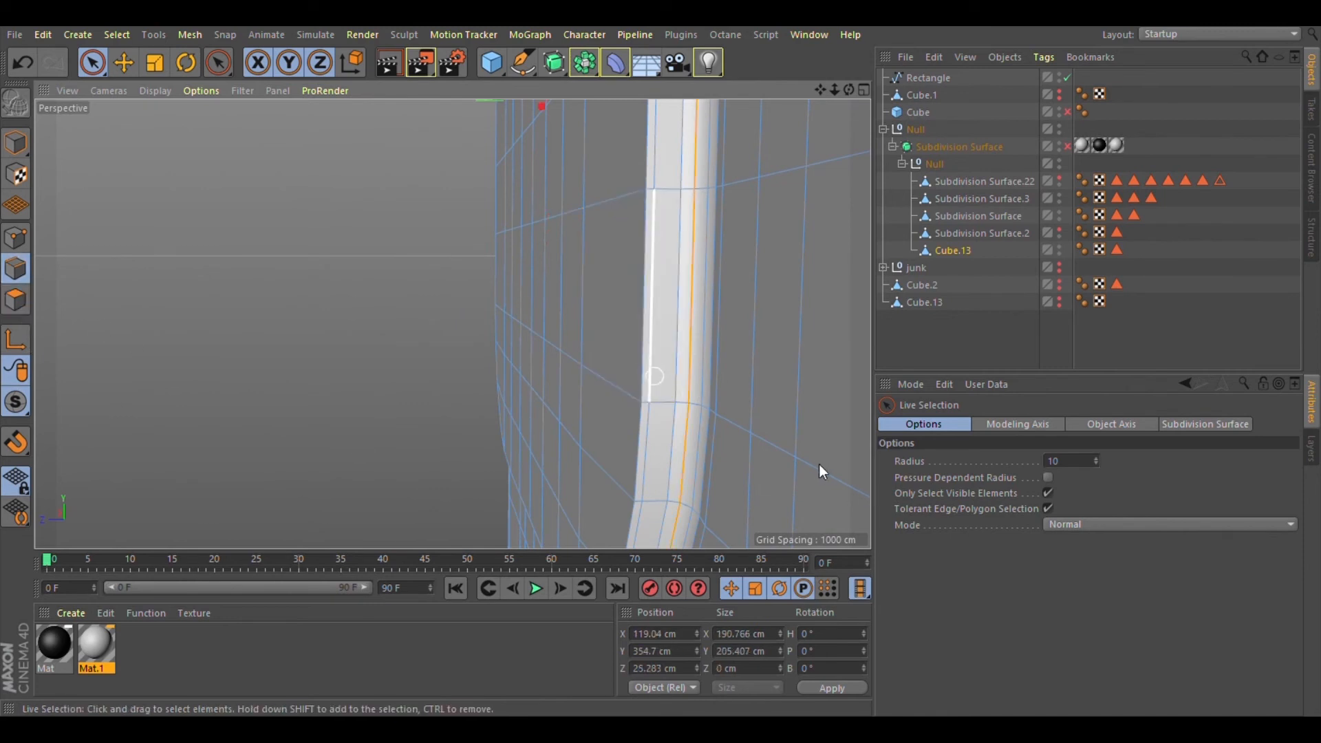
pyautogui.click(146, 72)
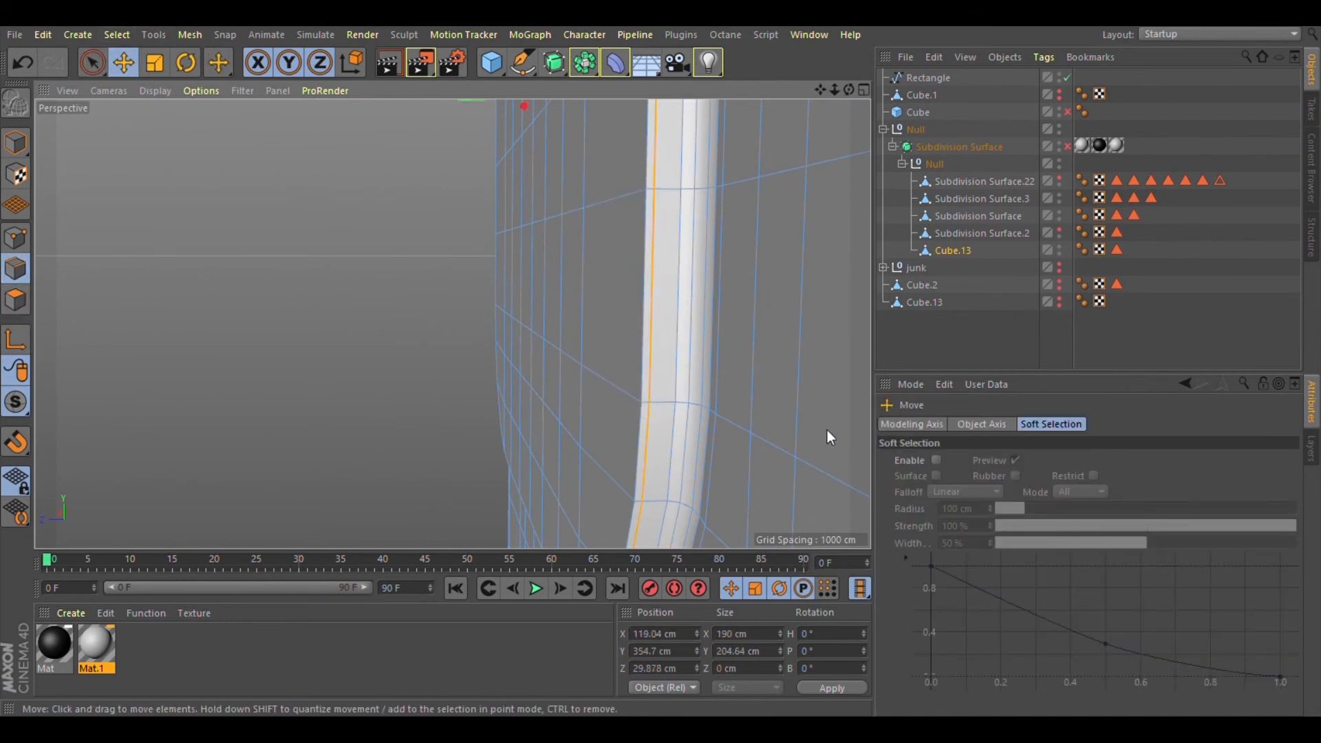
pyautogui.click(910, 444)
# Step: Try to bevel the selected edges along one side of the bump's front rim with a 1 cm offset and 2 subdivisions
pyautogui.keyDown('alt'); pyautogui.moveTo(671, 292); pyautogui.dragTo(831, 357, button='right'); pyautogui.keyUp('alt')
pyautogui.doubleClick(608, 302)
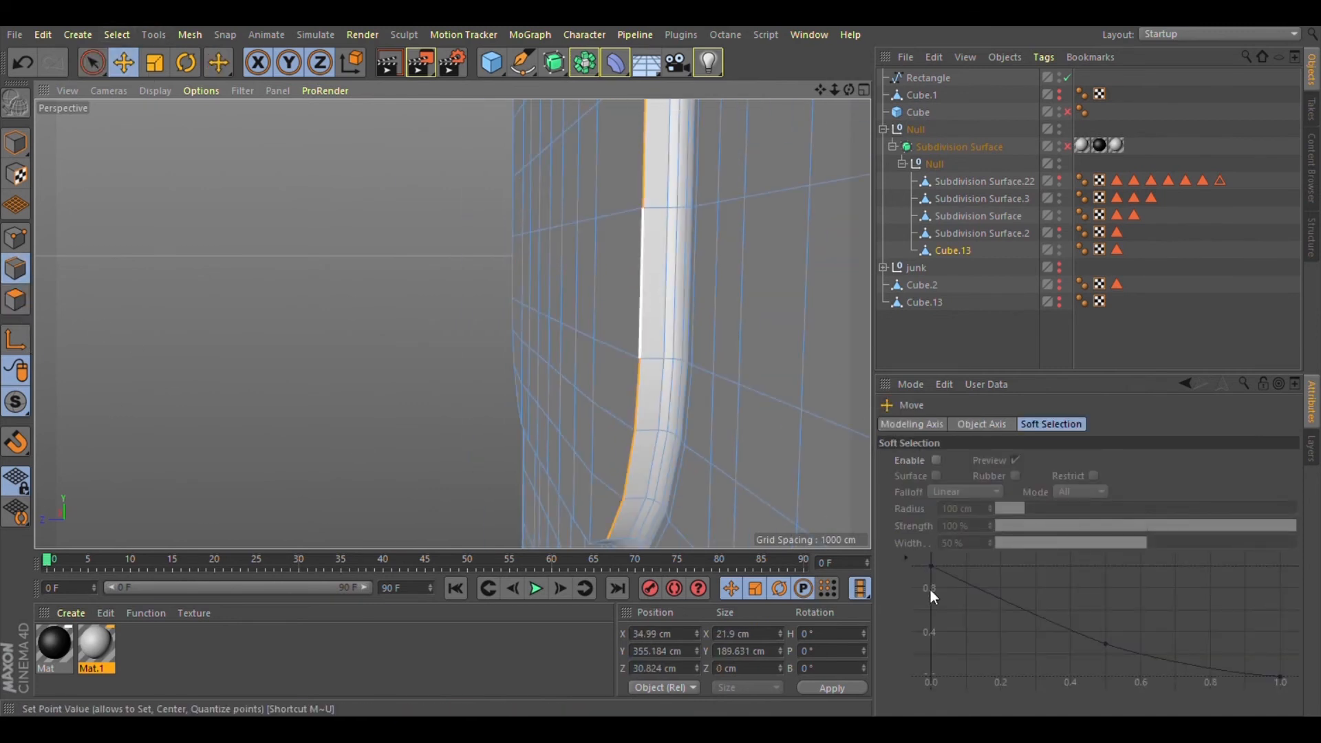
pyautogui.click(925, 653)
pyautogui.keyDown('alt'); pyautogui.moveTo(653, 341); pyautogui.dragTo(852, 384, button='right'); pyautogui.keyUp('alt')
pyautogui.keyDown('alt'); pyautogui.moveTo(852, 384); pyautogui.dragTo(905, 412); pyautogui.keyUp('alt')
pyautogui.moveTo(1250, 623); pyautogui.dragTo(1096, 585)
pyautogui.write('1')
pyautogui.press('Return')
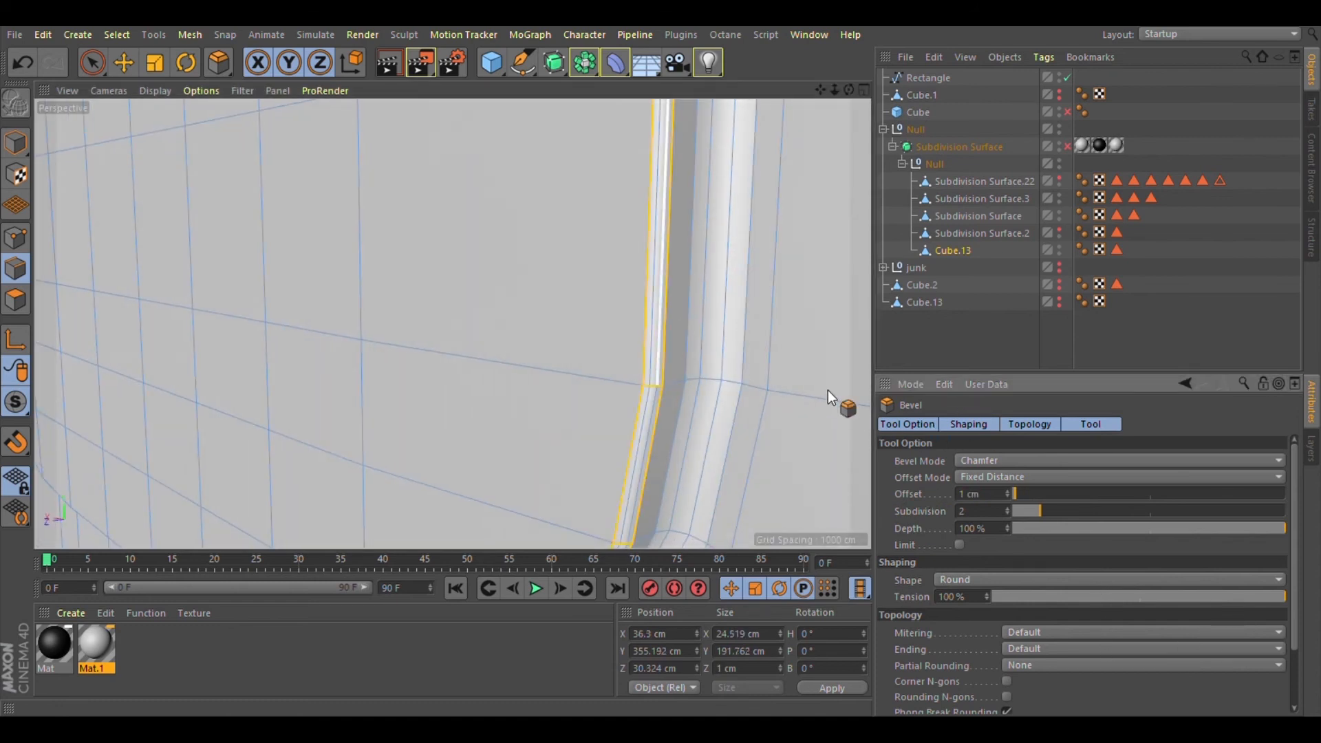
# Step: Reduce the rim bevel's offset to 0.5 cm and clear the object selection
pyautogui.keyDown('alt'); pyautogui.moveTo(828, 390); pyautogui.dragTo(745, 377); pyautogui.keyUp('alt')
pyautogui.keyDown('alt'); pyautogui.moveTo(745, 377); pyautogui.dragTo(1183, 588, button='right'); pyautogui.keyUp('alt')
pyautogui.write('0.5')
pyautogui.press('Return')
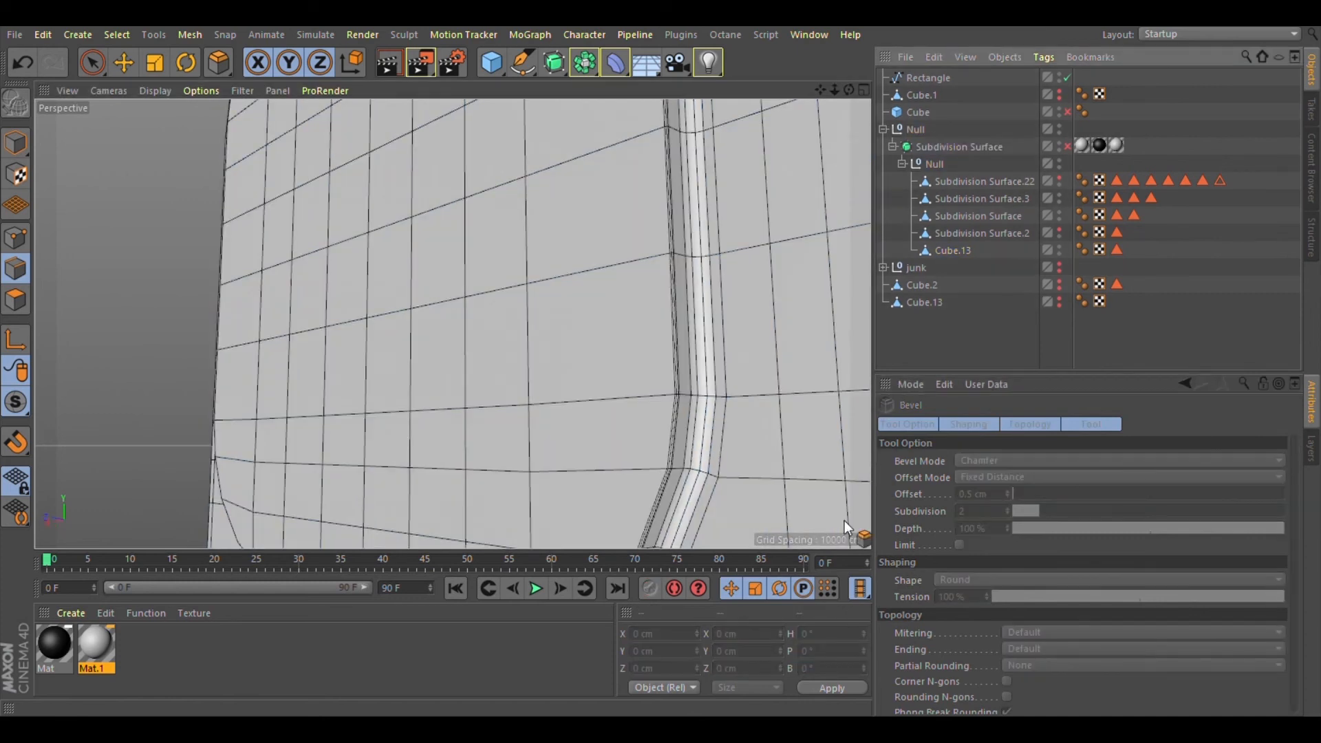
# Step: Turn on the Subdivision Surface and examine the bump's outline from the Back view in plain Gouraud Shading
pyautogui.keyDown('alt'); pyautogui.moveTo(844, 520); pyautogui.dragTo(860, 286); pyautogui.keyUp('alt')
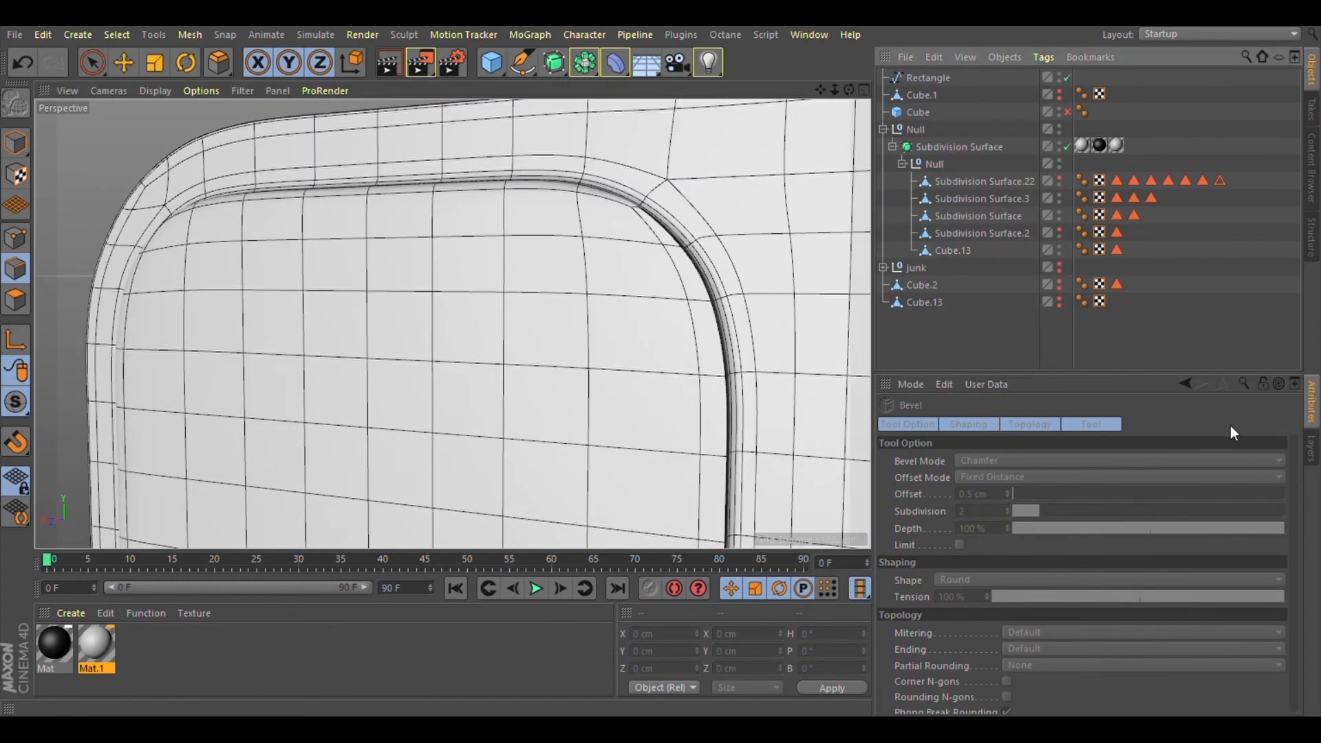
pyautogui.scroll(-3, 489, 254)
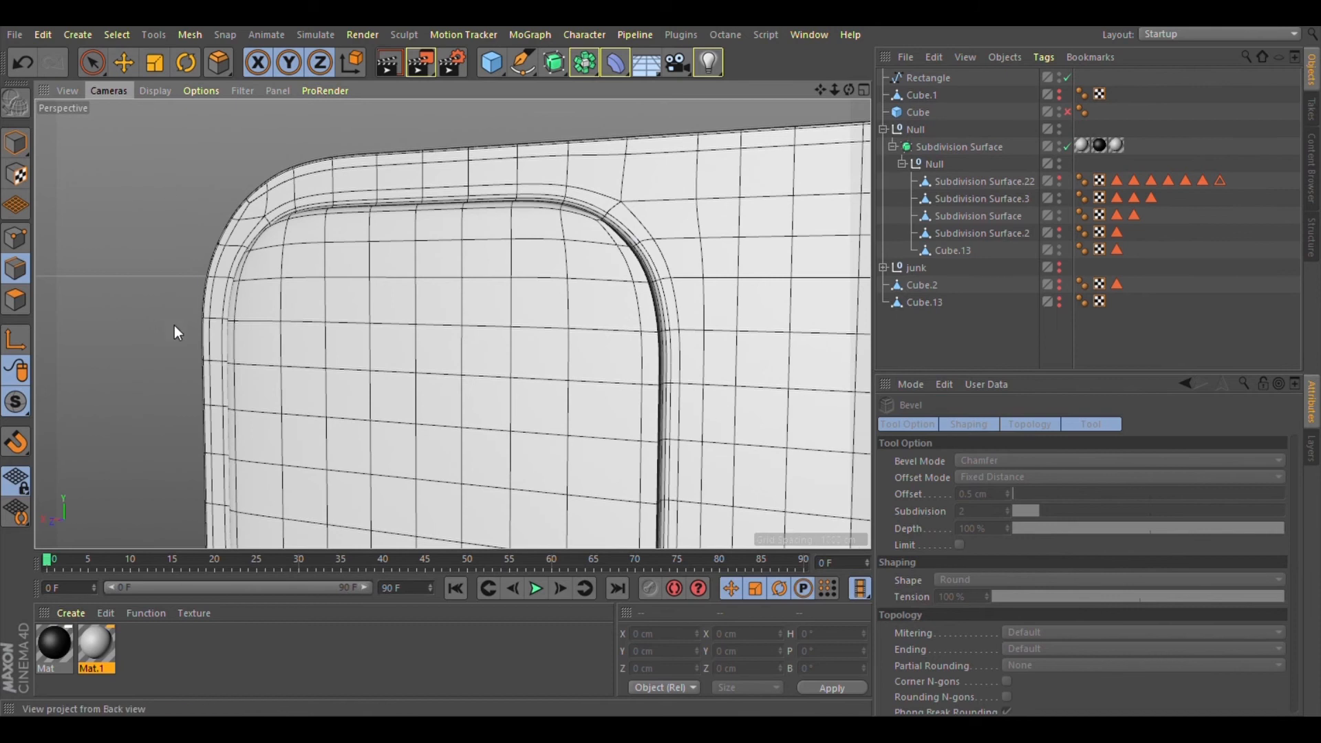
pyautogui.scroll(5, 525, 269)
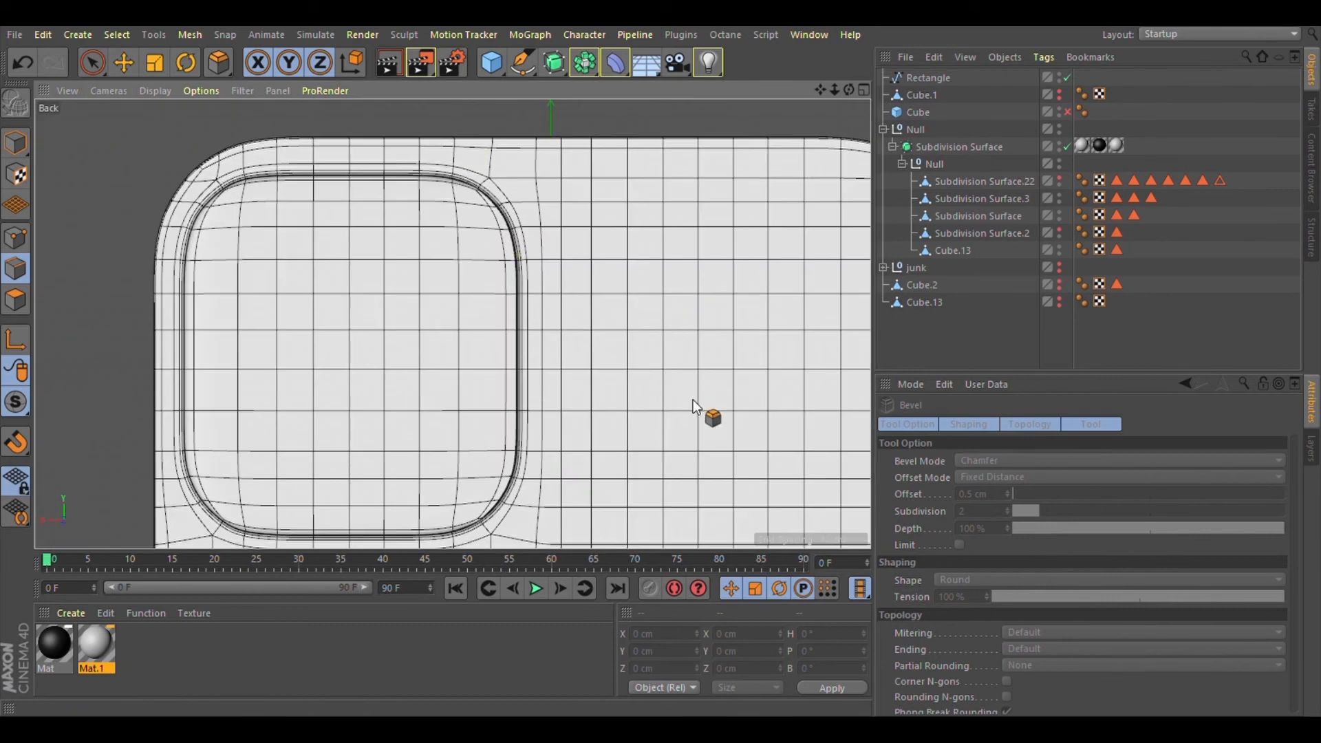
pyautogui.click(179, 108)
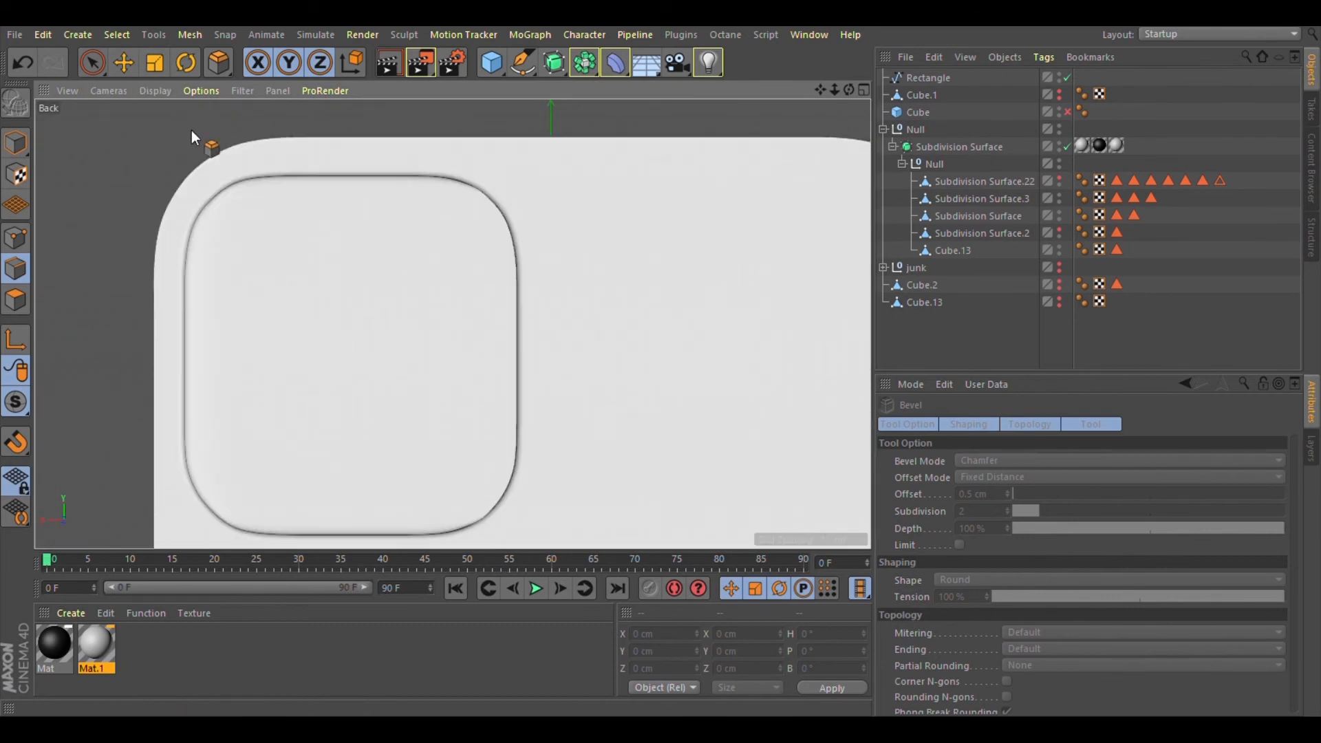
pyautogui.scroll(5, 242, 206)
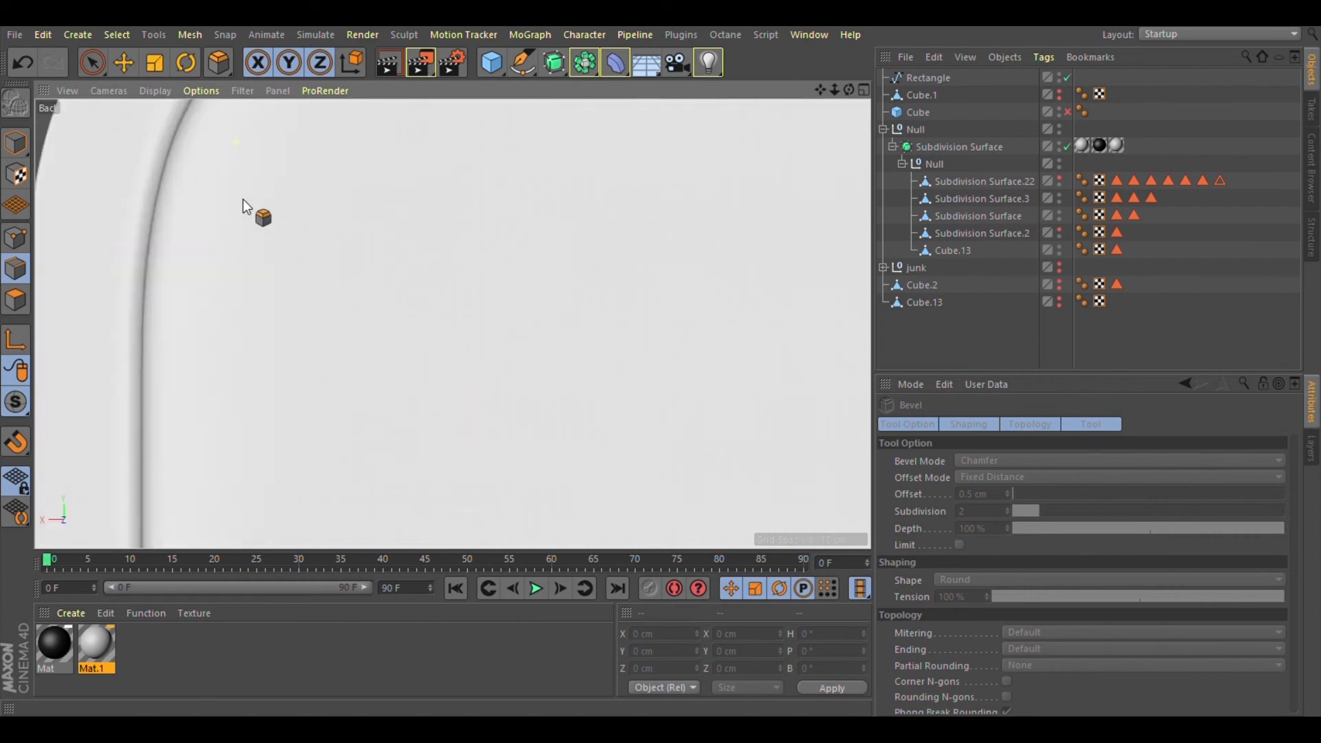
pyautogui.scroll(-4, 261, 208)
pyautogui.scroll(3, 324, 159)
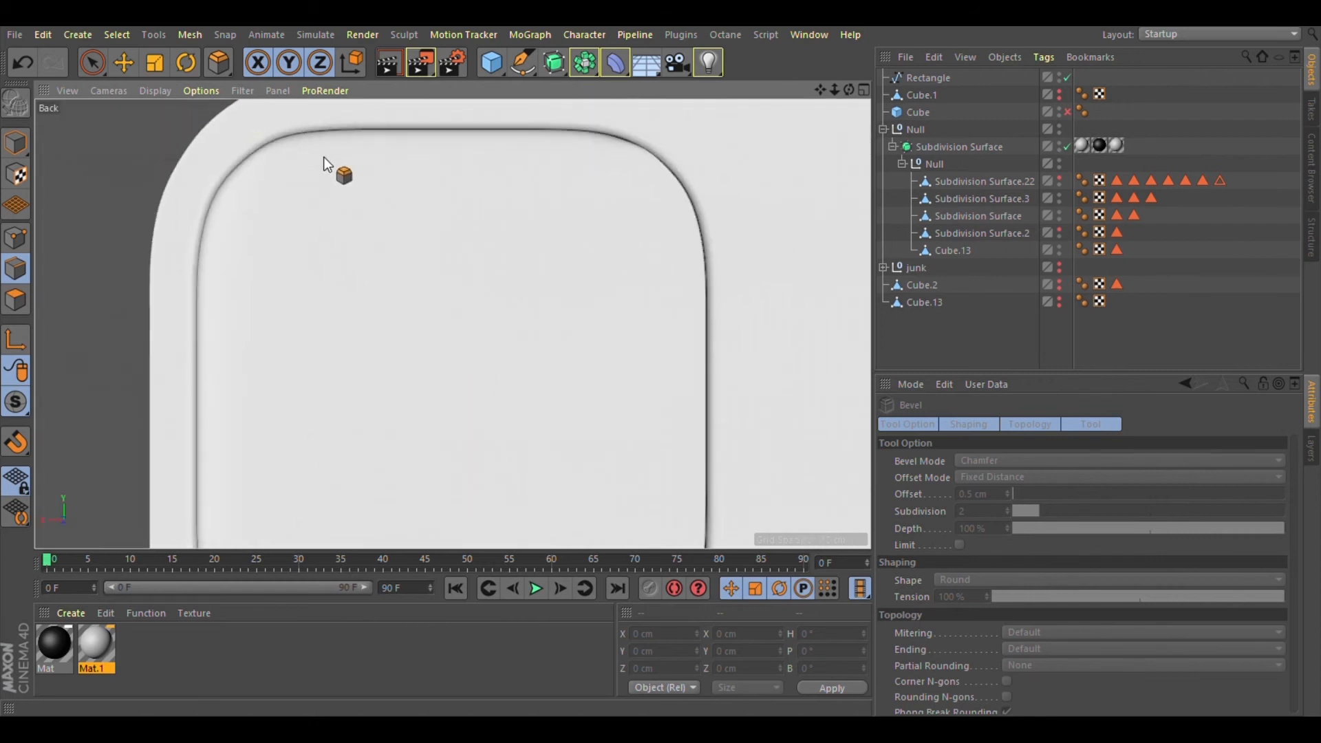
pyautogui.scroll(-5, 324, 157)
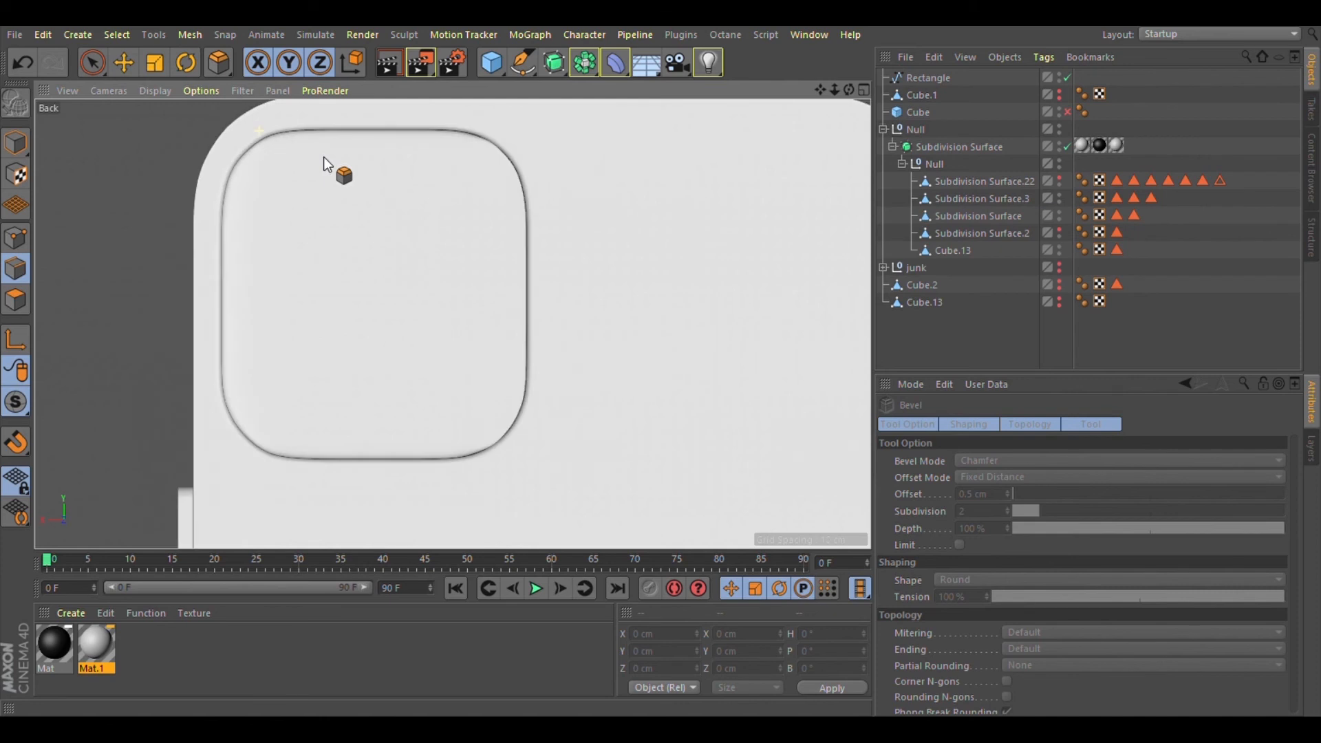
pyautogui.scroll(-3, 323, 156)
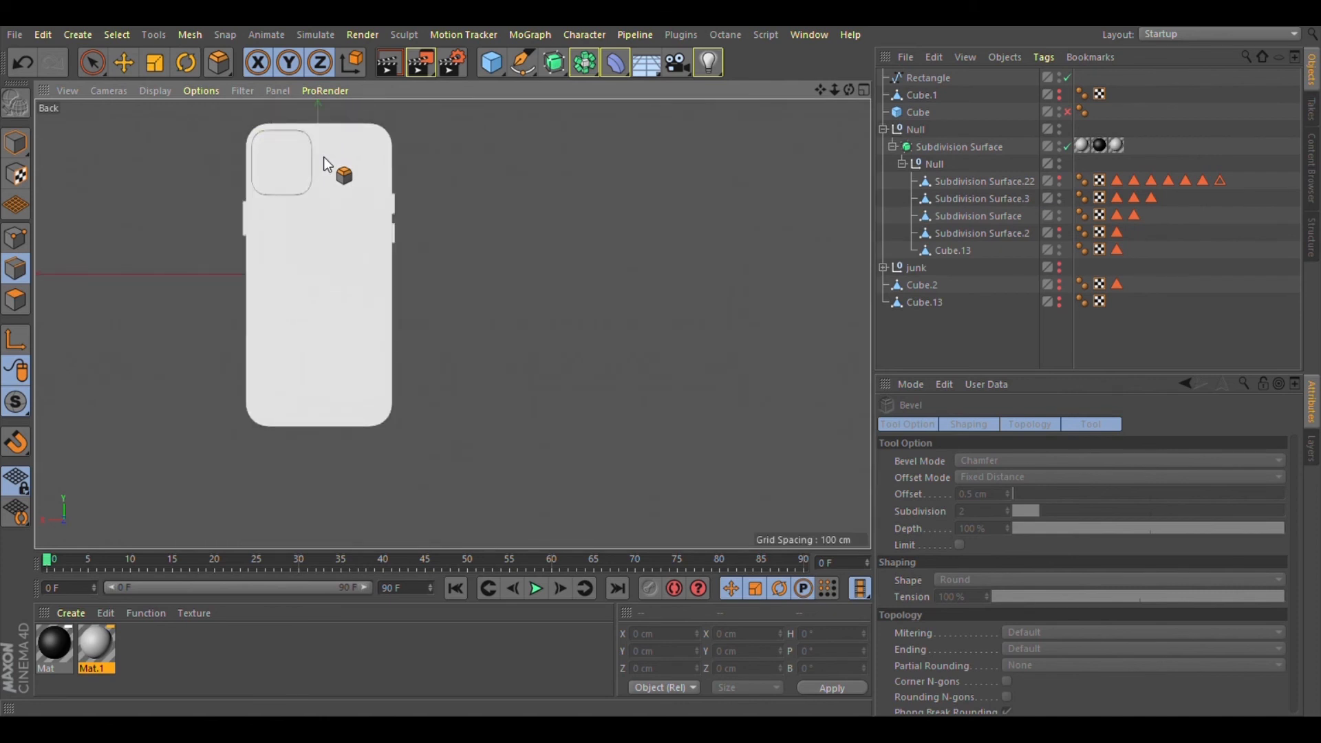
pyautogui.scroll(8, 330, 137)
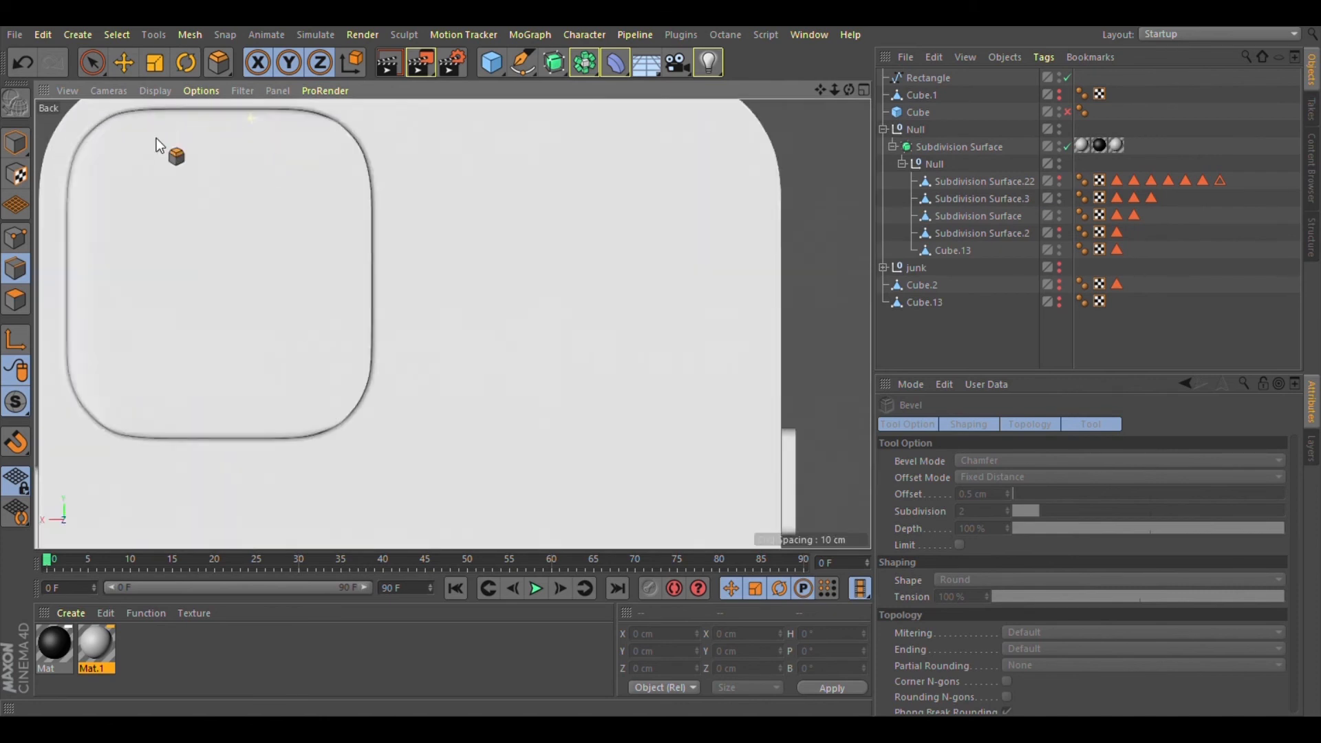
# Step: Return to the Perspective view and examine the smoothed bump's rim and corners up close
pyautogui.keyDown('alt'); pyautogui.moveTo(250, 149); pyautogui.dragTo(341, 232, button='middle'); pyautogui.keyUp('alt')
pyautogui.scroll(2, 244, 138)
pyautogui.keyDown('alt'); pyautogui.moveTo(362, 230); pyautogui.dragTo(566, 239); pyautogui.keyUp('alt')
pyautogui.keyDown('alt'); pyautogui.moveTo(321, 268); pyautogui.dragTo(427, 344); pyautogui.keyUp('alt')
pyautogui.keyDown('alt'); pyautogui.moveTo(418, 159); pyautogui.dragTo(853, 240); pyautogui.keyUp('alt')
pyautogui.scroll(4, 492, 201)
# Step: Undo the partial rim bevel on Cube.13 and add the rim's upper edges to the edge selection
pyautogui.click(953, 250)
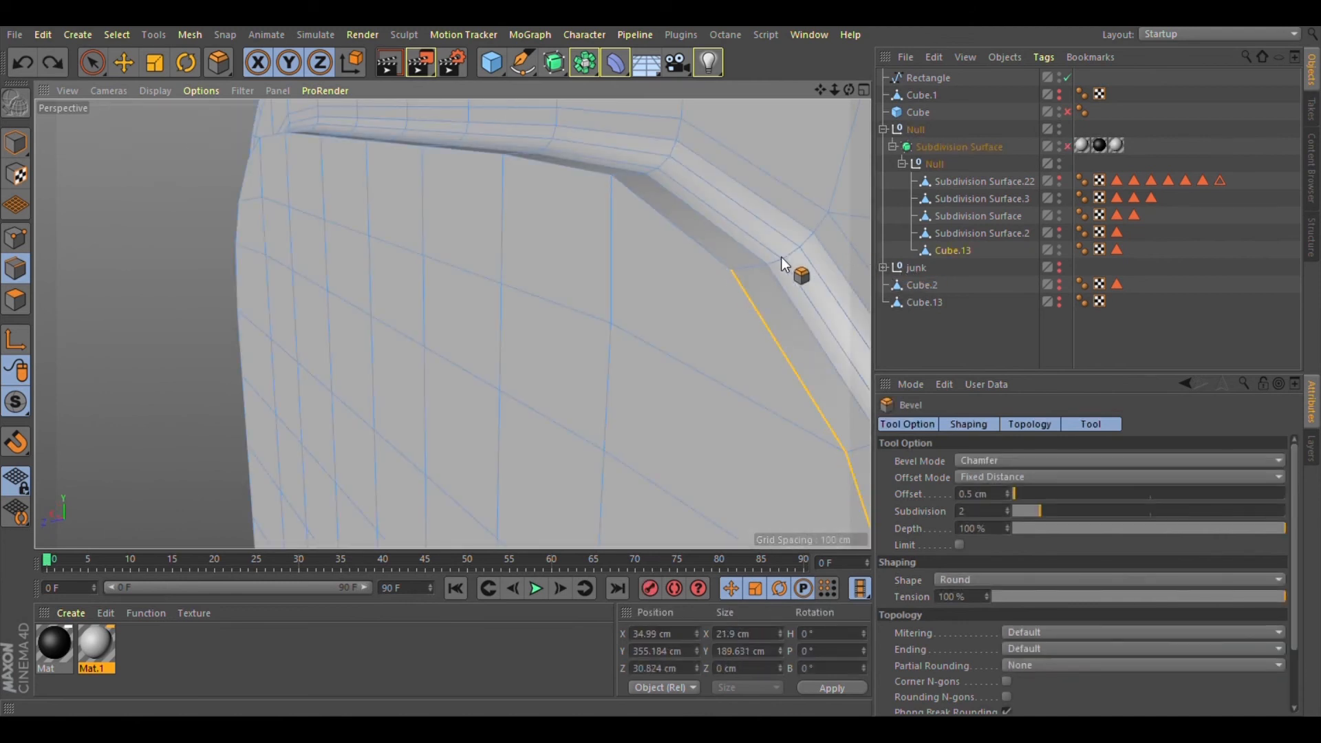
pyautogui.keyDown('alt'); pyautogui.moveTo(820, 256); pyautogui.dragTo(861, 300); pyautogui.keyUp('alt')
pyautogui.scroll(-5, 648, 175)
pyautogui.scroll(8, 555, 213)
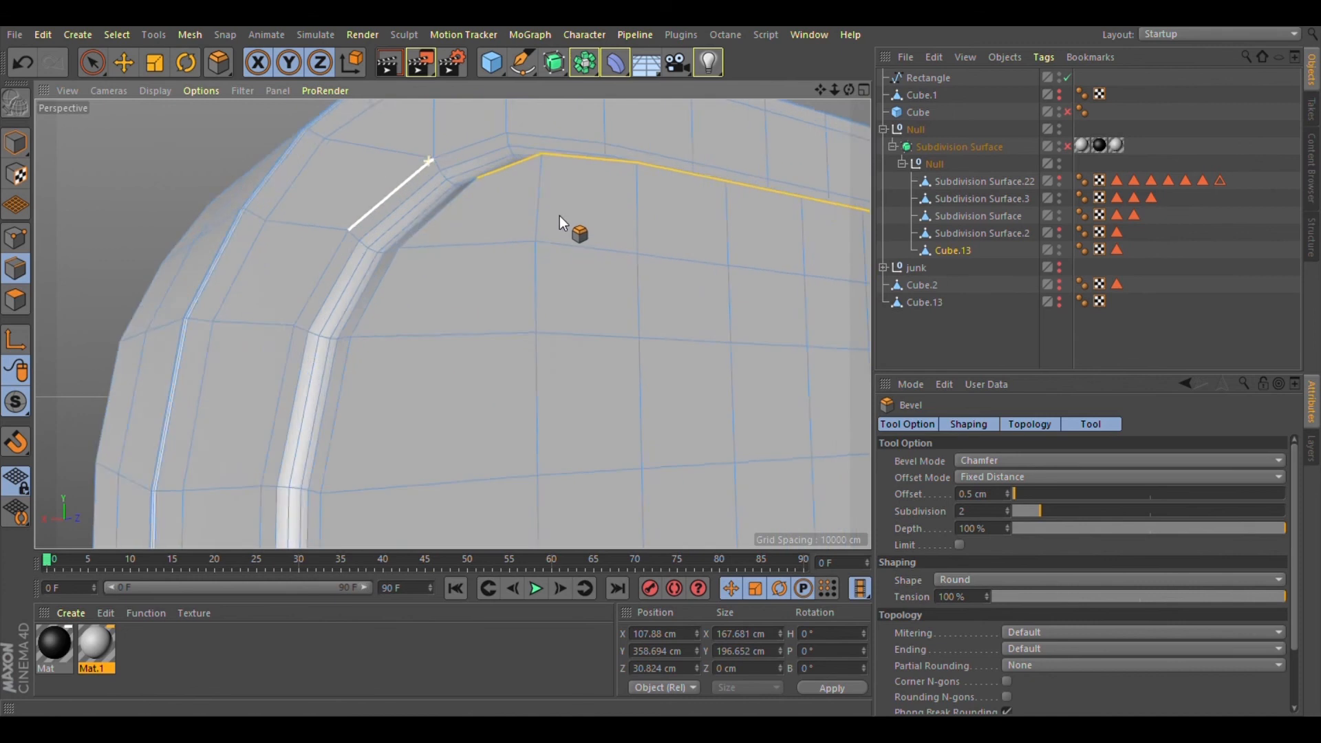
# Step: Complete the edge selection around the bump's front rim and bevel it with a 0.5 cm offset and 2 subdivisions
pyautogui.scroll(-8, 572, 252)
pyautogui.scroll(8, 505, 415)
pyautogui.keyDown('shift'); pyautogui.doubleClick(541, 393); pyautogui.keyUp('shift')
pyautogui.click(992, 493)
pyautogui.click(1291, 157)
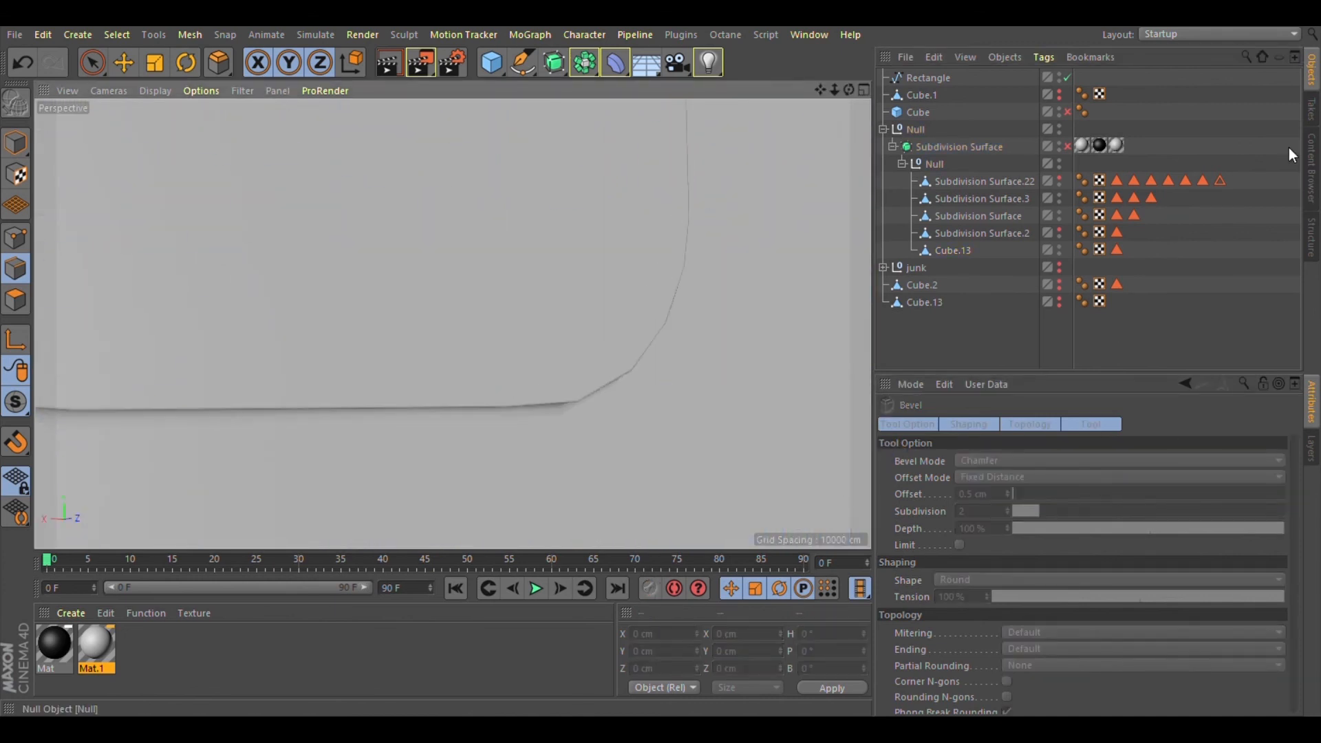
# Step: Turn on the Subdivision Surface and check the bump and phone outline from the Back view
pyautogui.click(1067, 147)
pyautogui.scroll(-6, 663, 377)
pyautogui.moveTo(642, 295)
pyautogui.keyDown('alt'); pyautogui.mouseDown()
pyautogui.moveTo(593, 248)
pyautogui.moveTo(441, 302)
pyautogui.moveTo(297, 322)
pyautogui.mouseUp(); pyautogui.keyUp('alt')
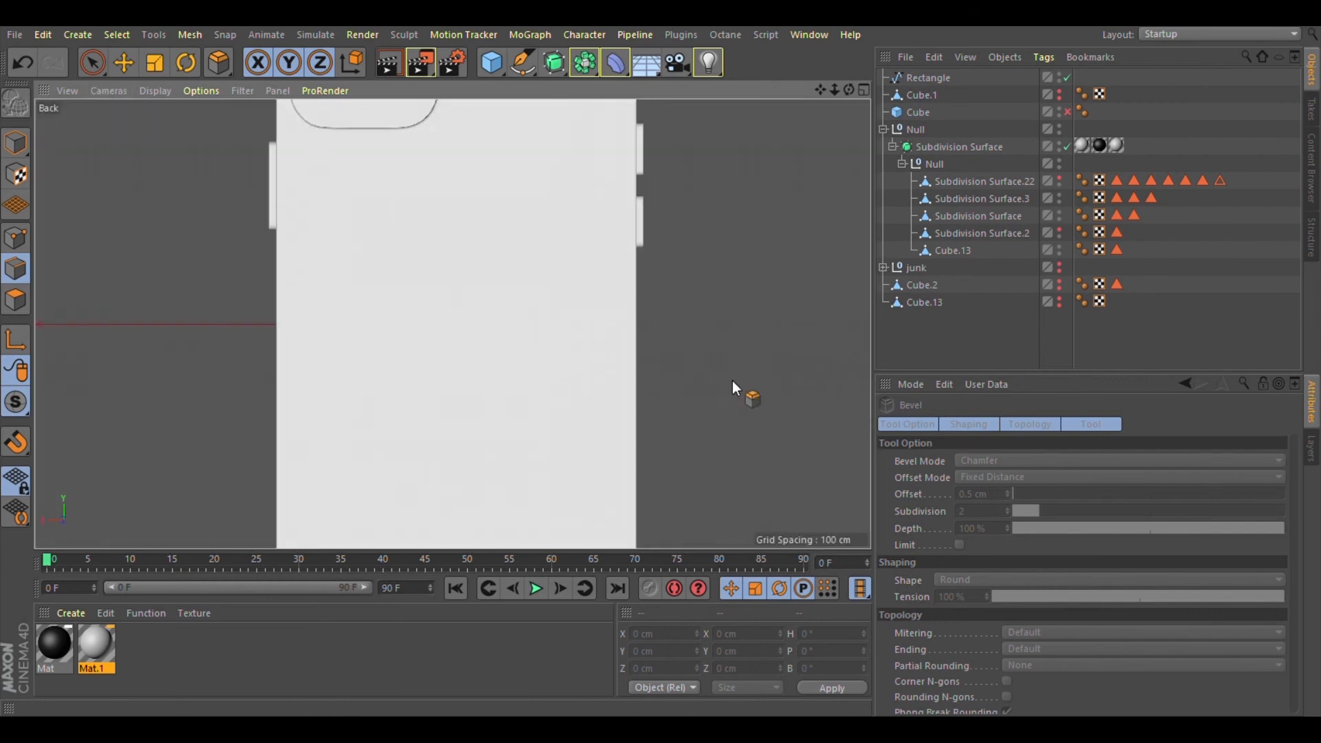
pyautogui.keyDown('alt'); pyautogui.moveTo(732, 381); pyautogui.dragTo(550, 275, button='right'); pyautogui.keyUp('alt')
pyautogui.keyDown('alt'); pyautogui.moveTo(539, 167); pyautogui.dragTo(715, 293, button='middle'); pyautogui.keyUp('alt')
pyautogui.keyDown('alt'); pyautogui.moveTo(715, 293); pyautogui.dragTo(926, 216, button='right'); pyautogui.keyUp('alt')
pyautogui.keyDown('alt'); pyautogui.moveTo(461, 191); pyautogui.dragTo(432, 199, button='middle'); pyautogui.keyUp('alt')
pyautogui.keyDown('alt'); pyautogui.moveTo(432, 199); pyautogui.dragTo(747, 253, button='right'); pyautogui.keyUp('alt')
pyautogui.keyDown('alt'); pyautogui.moveTo(666, 559); pyautogui.dragTo(536, 549, button='right'); pyautogui.keyUp('alt')
# Step: Switch back to the Perspective view and examine the bevelled rim from several angles and distances
pyautogui.click(126, 95)
pyautogui.click(187, 215)
pyautogui.keyDown('alt'); pyautogui.moveTo(371, 348); pyautogui.dragTo(773, 210, button='right'); pyautogui.keyUp('alt')
pyautogui.keyDown('alt'); pyautogui.moveTo(773, 210); pyautogui.dragTo(423, 152); pyautogui.keyUp('alt')
pyautogui.keyDown('alt'); pyautogui.moveTo(423, 151); pyautogui.dragTo(481, 124, button='right'); pyautogui.keyUp('alt')
pyautogui.click(126, 64)
pyautogui.keyDown('alt'); pyautogui.moveTo(371, 165); pyautogui.dragTo(406, 199, button='right'); pyautogui.keyUp('alt')
pyautogui.keyDown('alt'); pyautogui.moveTo(321, 158); pyautogui.dragTo(359, 220, button='right'); pyautogui.keyUp('alt')
pyautogui.keyDown('alt'); pyautogui.moveTo(274, 216); pyautogui.dragTo(133, 229); pyautogui.keyUp('alt')
pyautogui.keyDown('alt'); pyautogui.moveTo(133, 229); pyautogui.dragTo(104, 276, button='right'); pyautogui.keyUp('alt')
pyautogui.keyDown('alt'); pyautogui.moveTo(455, 245); pyautogui.dragTo(471, 338); pyautogui.keyUp('alt')
pyautogui.keyDown('alt'); pyautogui.moveTo(470, 338); pyautogui.dragTo(587, 415, button='right'); pyautogui.keyUp('alt')
pyautogui.keyDown('alt'); pyautogui.moveTo(439, 425); pyautogui.dragTo(267, 421); pyautogui.keyUp('alt')
pyautogui.scroll(-2, 489, 398)
pyautogui.keyDown('alt'); pyautogui.moveTo(488, 399); pyautogui.dragTo(465, 518); pyautogui.keyUp('alt')
# Step: Try shifting the bevelled rim edges of Cube.13 slightly along the Z axis and undo the shift
pyautogui.scroll(3, 519, 428)
pyautogui.keyDown('alt'); pyautogui.moveTo(417, 169); pyautogui.dragTo(522, 202, button='right'); pyautogui.keyUp('alt')
pyautogui.keyDown('alt'); pyautogui.moveTo(521, 202); pyautogui.dragTo(443, 334); pyautogui.keyUp('alt')
pyautogui.keyDown('alt'); pyautogui.moveTo(504, 192); pyautogui.dragTo(626, 252, button='right'); pyautogui.keyUp('alt')
pyautogui.keyDown('alt'); pyautogui.moveTo(463, 206); pyautogui.dragTo(547, 199); pyautogui.keyUp('alt')
pyautogui.keyDown('alt'); pyautogui.moveTo(572, 235); pyautogui.dragTo(732, 300, button='right'); pyautogui.keyUp('alt')
pyautogui.keyDown('alt'); pyautogui.moveTo(333, 247); pyautogui.dragTo(640, 297); pyautogui.keyUp('alt')
pyautogui.keyDown('alt'); pyautogui.moveTo(325, 233); pyautogui.dragTo(440, 300, button='right'); pyautogui.keyUp('alt')
pyautogui.keyDown('alt'); pyautogui.moveTo(245, 243); pyautogui.dragTo(275, 322); pyautogui.keyUp('alt')
pyautogui.hotkey('ctrl', 'z')
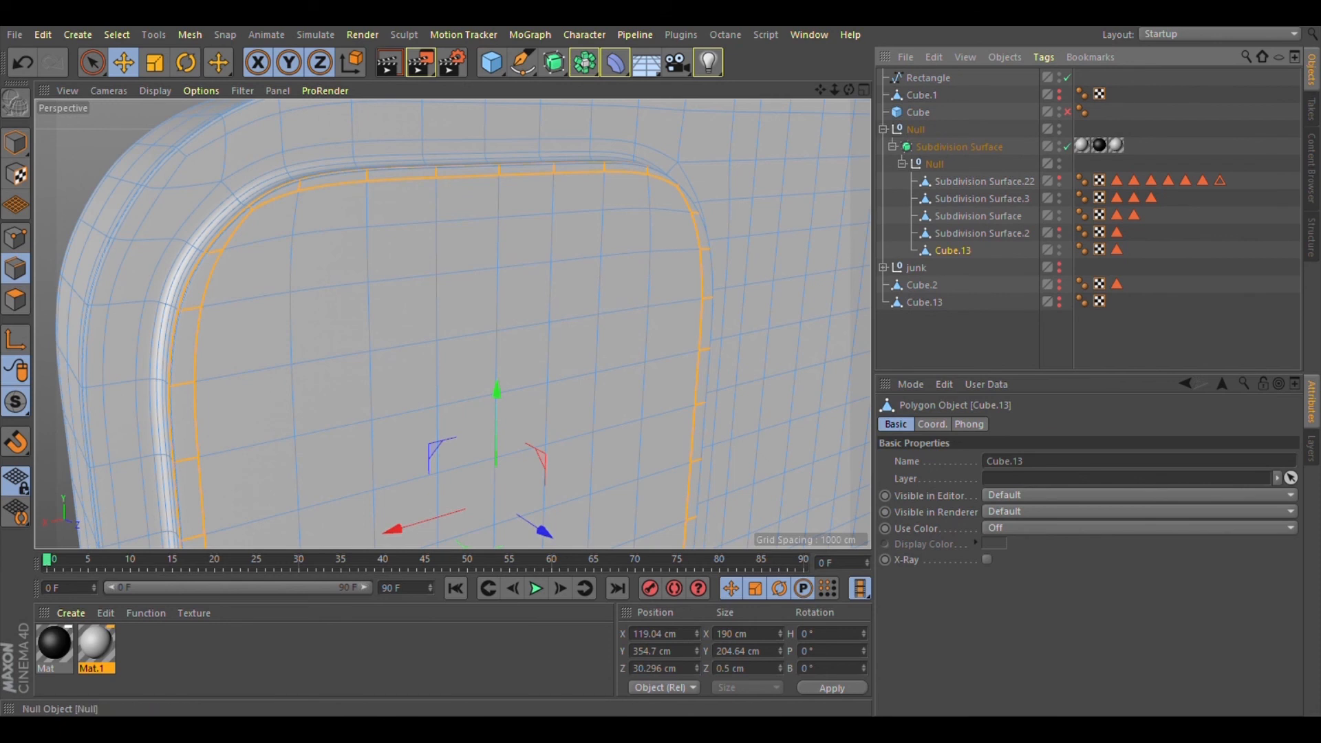
# Step: Turn off the Subdivision Surface and examine the bump's mesh against the rest of the phone's back
pyautogui.keyDown('alt'); pyautogui.moveTo(413, 134); pyautogui.dragTo(385, 148, button='right'); pyautogui.keyUp('alt')
pyautogui.keyDown('alt'); pyautogui.moveTo(248, 294); pyautogui.dragTo(304, 361, button='right'); pyautogui.keyUp('alt')
pyautogui.keyDown('alt'); pyautogui.moveTo(182, 282); pyautogui.dragTo(290, 309); pyautogui.keyUp('alt')
pyautogui.keyDown('alt'); pyautogui.moveTo(171, 284); pyautogui.dragTo(223, 358, button='right'); pyautogui.keyUp('alt')
pyautogui.keyDown('alt'); pyautogui.moveTo(171, 284); pyautogui.dragTo(256, 295); pyautogui.keyUp('alt')
pyautogui.scroll(-1, 301, 304)
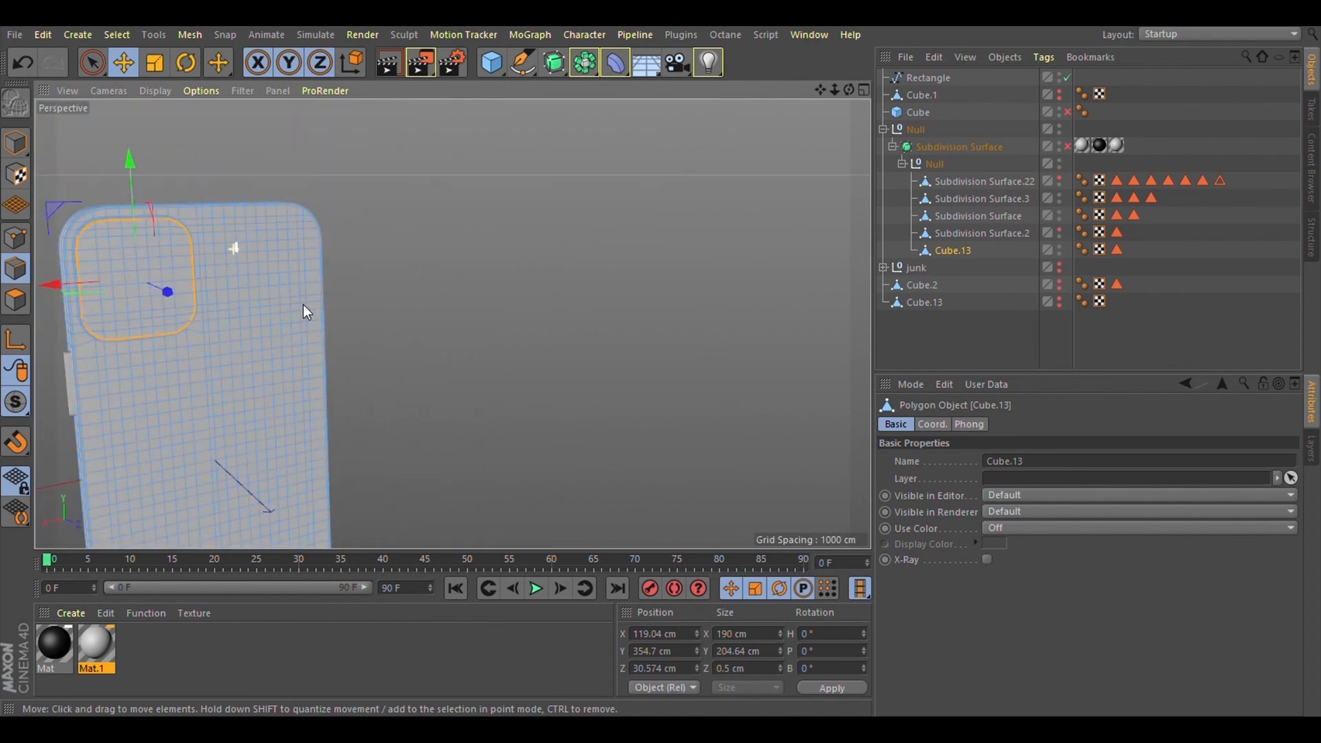
pyautogui.scroll(1, 225, 283)
pyautogui.keyDown('alt'); pyautogui.moveTo(313, 257); pyautogui.dragTo(366, 254); pyautogui.keyUp('alt')
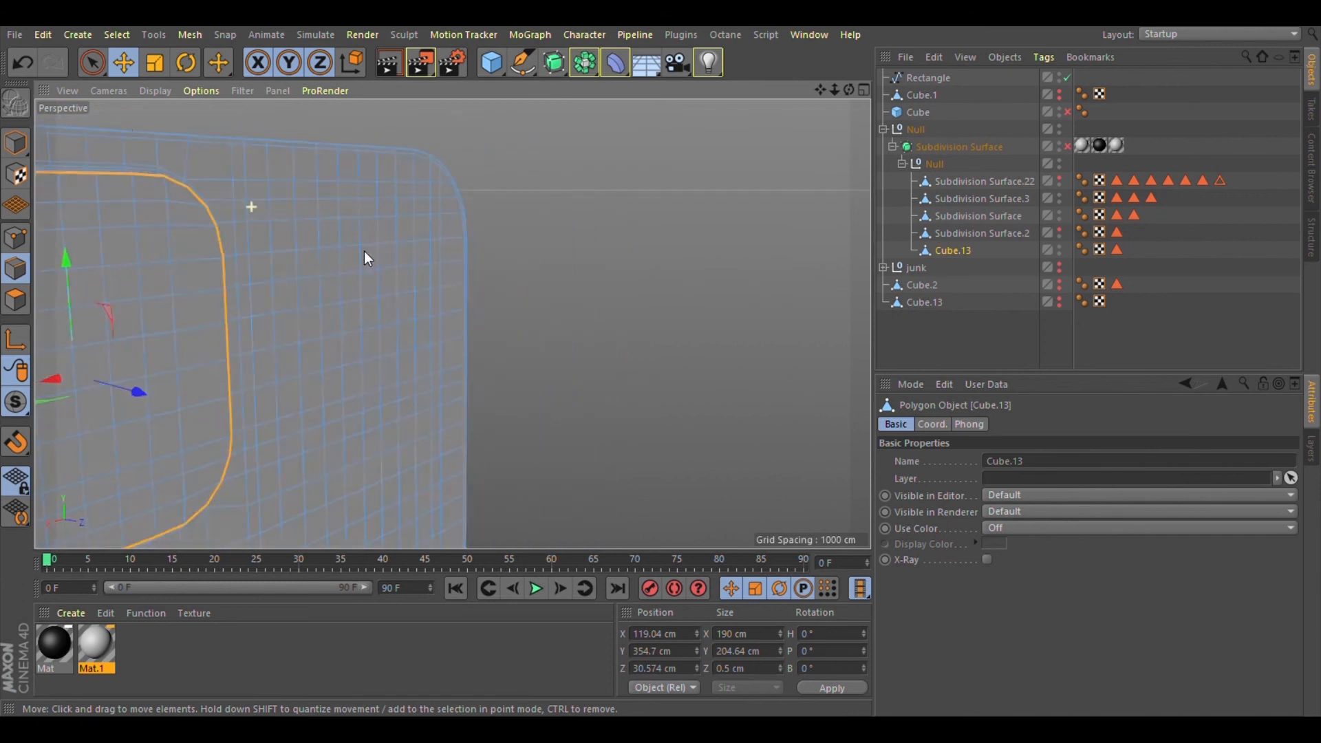
# Step: Clear the edge selection and check the bump's thickness in profile from the Right view
pyautogui.click(156, 278)
pyautogui.keyDown('alt'); pyautogui.moveTo(419, 392); pyautogui.dragTo(344, 282, button='right'); pyautogui.keyUp('alt')
pyautogui.keyDown('alt'); pyautogui.moveTo(436, 213); pyautogui.dragTo(845, 313, button='right'); pyautogui.keyUp('alt')
pyautogui.click(845, 312)
pyautogui.keyDown('alt'); pyautogui.moveTo(413, 159); pyautogui.dragTo(480, 267, button='right'); pyautogui.keyUp('alt')
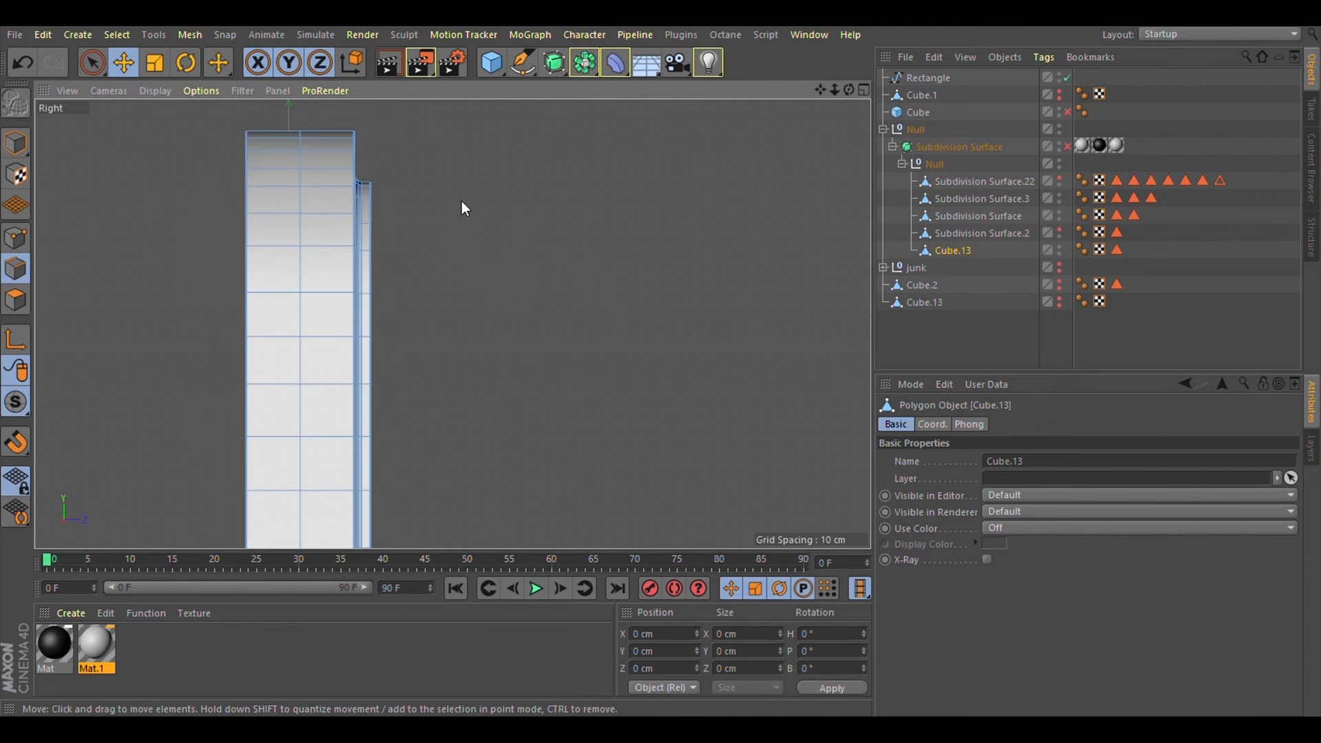
pyautogui.keyDown('alt'); pyautogui.moveTo(351, 161); pyautogui.dragTo(303, 165, button='right'); pyautogui.keyUp('alt')
pyautogui.keyDown('alt'); pyautogui.moveTo(363, 526); pyautogui.dragTo(432, 669, button='right'); pyautogui.keyUp('alt')
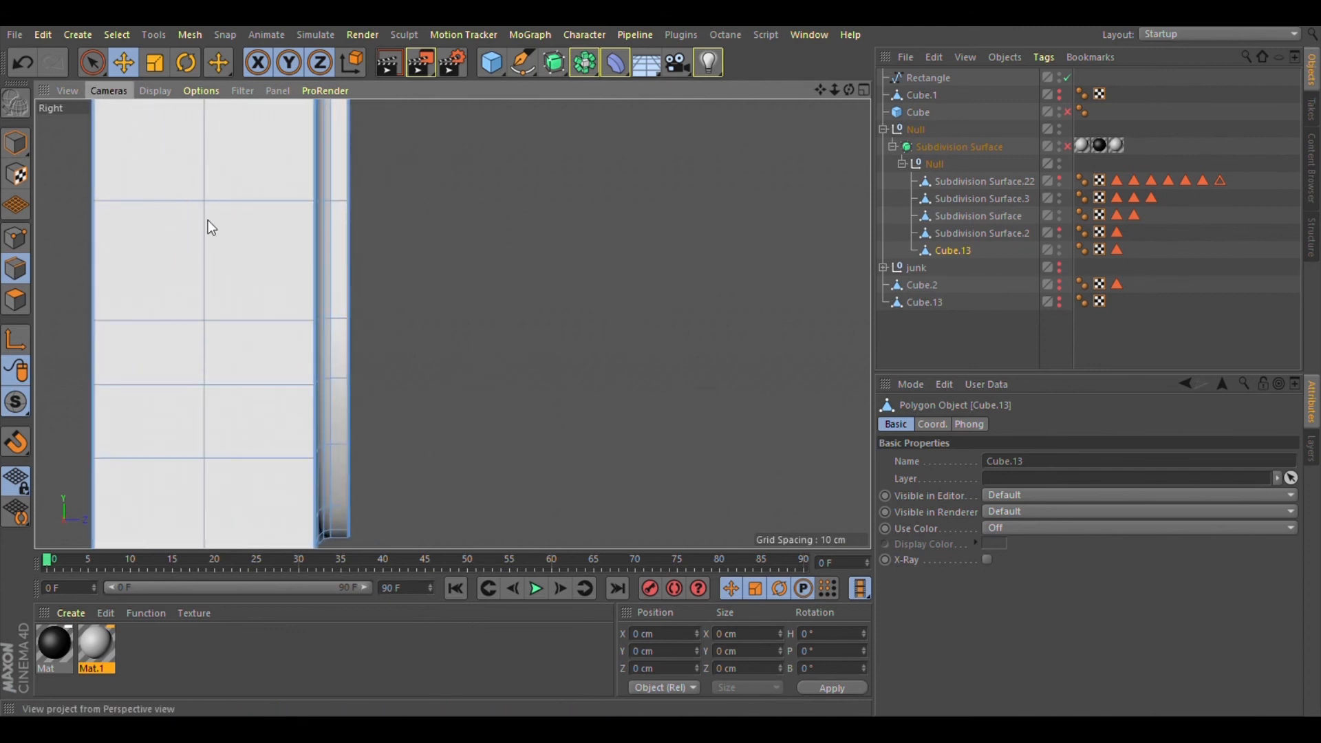
# Step: Return to the Perspective view, deselect Cube.13 and review the bump on the phone's back
pyautogui.keyDown('alt'); pyautogui.moveTo(350, 322); pyautogui.dragTo(419, 402, button='right'); pyautogui.keyUp('alt')
pyautogui.keyDown('alt'); pyautogui.moveTo(419, 402); pyautogui.dragTo(407, 132); pyautogui.keyUp('alt')
pyautogui.keyDown('alt'); pyautogui.moveTo(406, 133); pyautogui.dragTo(516, 246, button='right'); pyautogui.keyUp('alt')
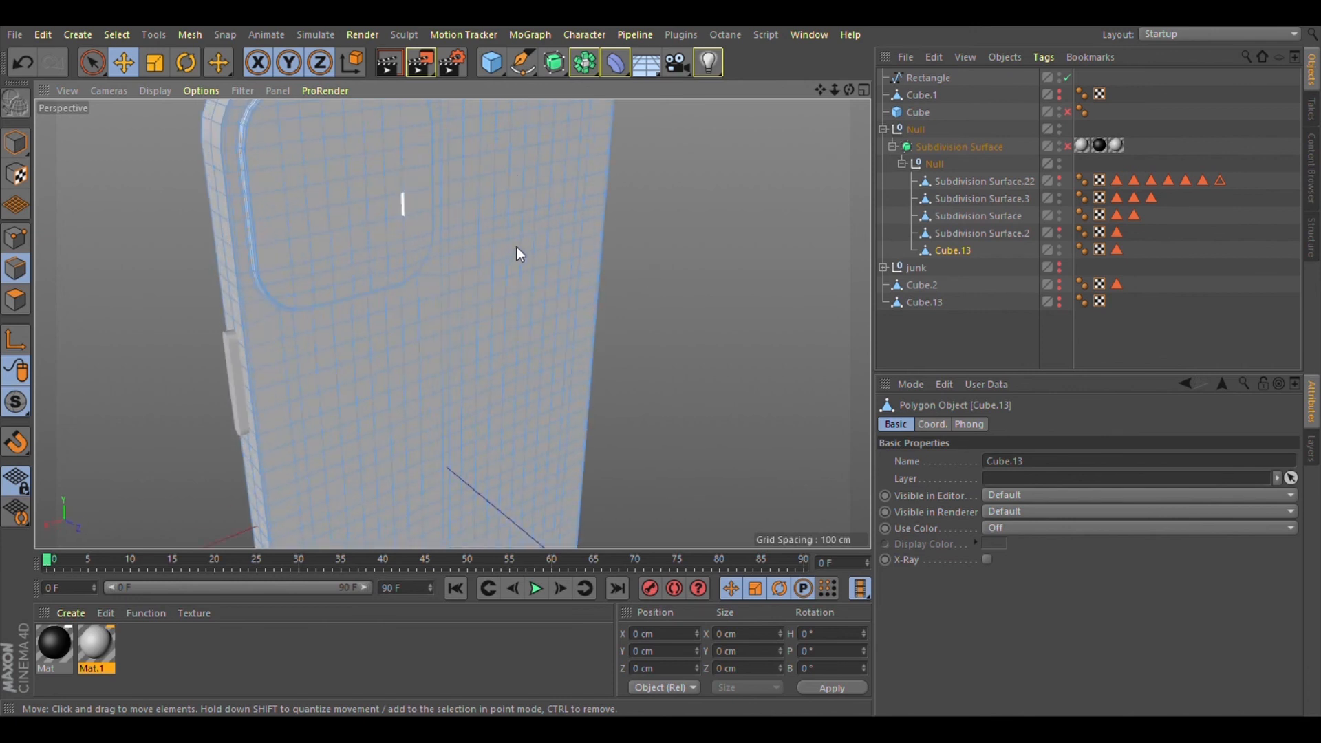
pyautogui.keyDown('alt'); pyautogui.moveTo(516, 246); pyautogui.dragTo(413, 271); pyautogui.keyUp('alt')
pyautogui.keyDown('alt'); pyautogui.moveTo(379, 292); pyautogui.dragTo(470, 364, button='right'); pyautogui.keyUp('alt')
pyautogui.keyDown('alt'); pyautogui.moveTo(370, 153); pyautogui.dragTo(460, 191, button='right'); pyautogui.keyUp('alt')
pyautogui.moveTo(1142, 337); pyautogui.dragTo(1221, 428)
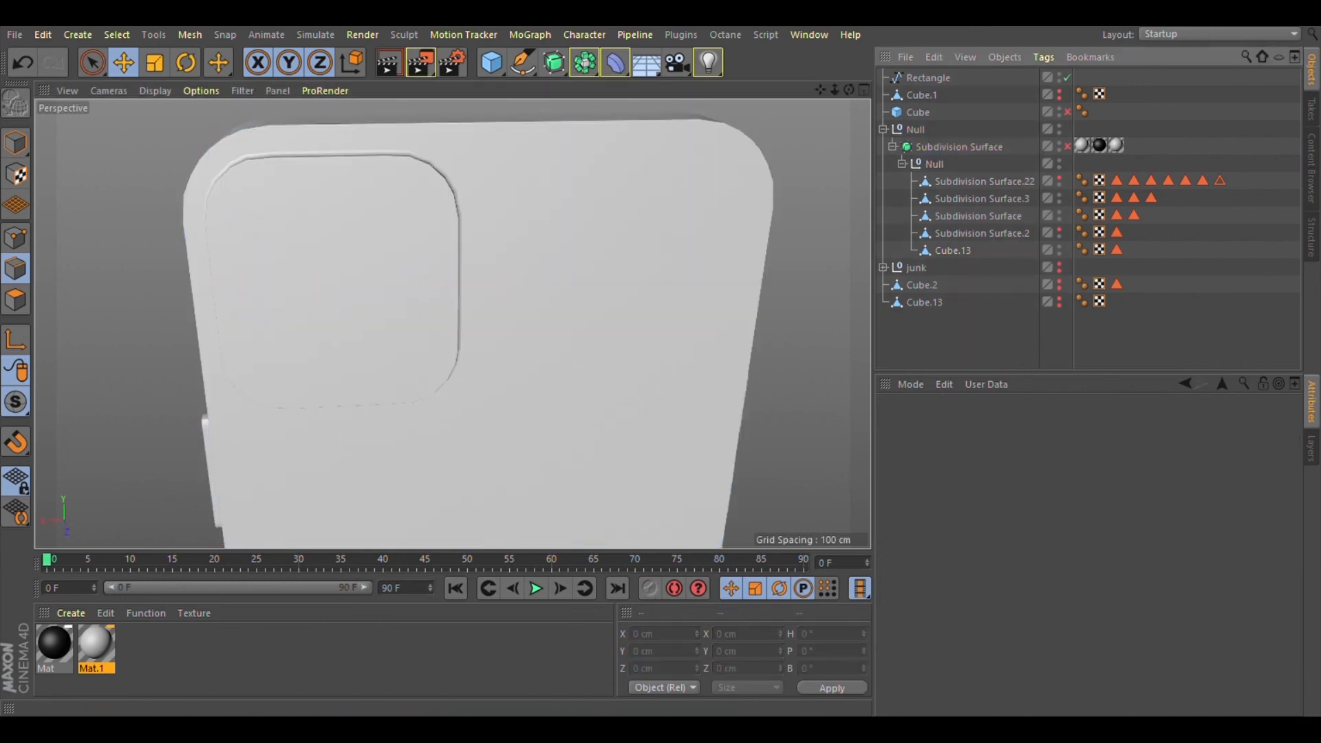